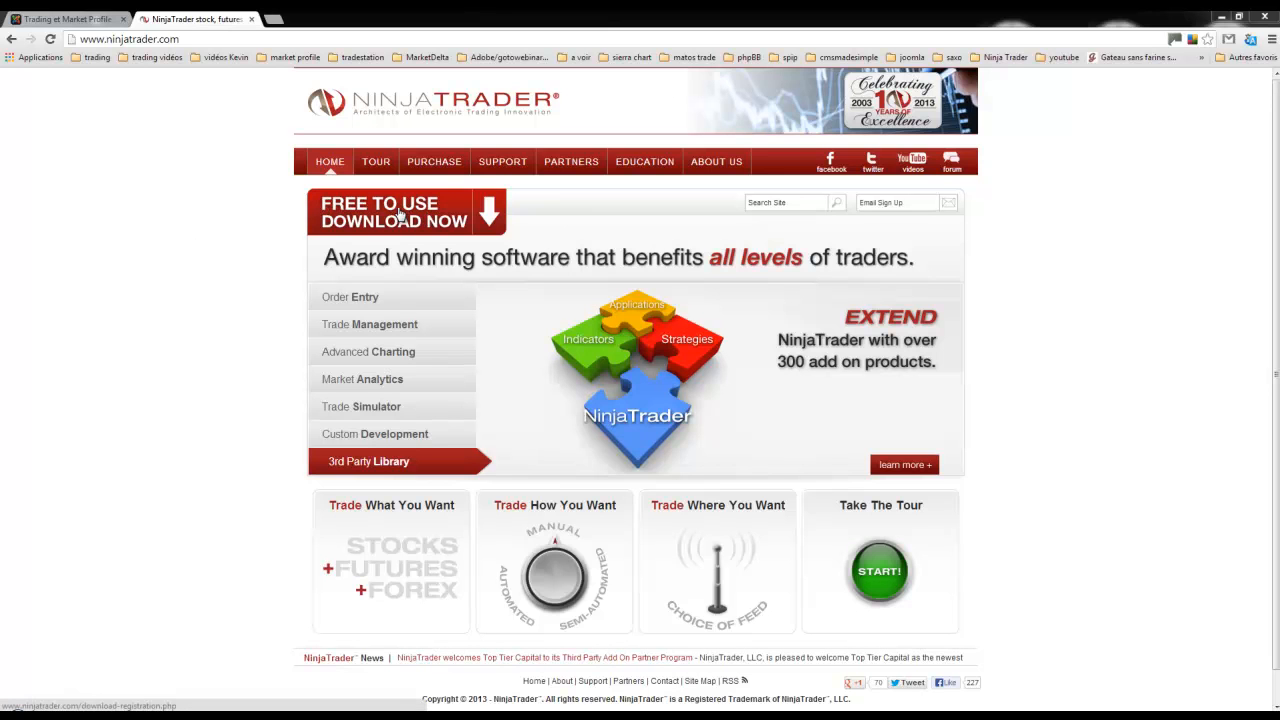
- Open NinjaTrader's free download registration page and examine the license key field for current users
left_click(398, 215)
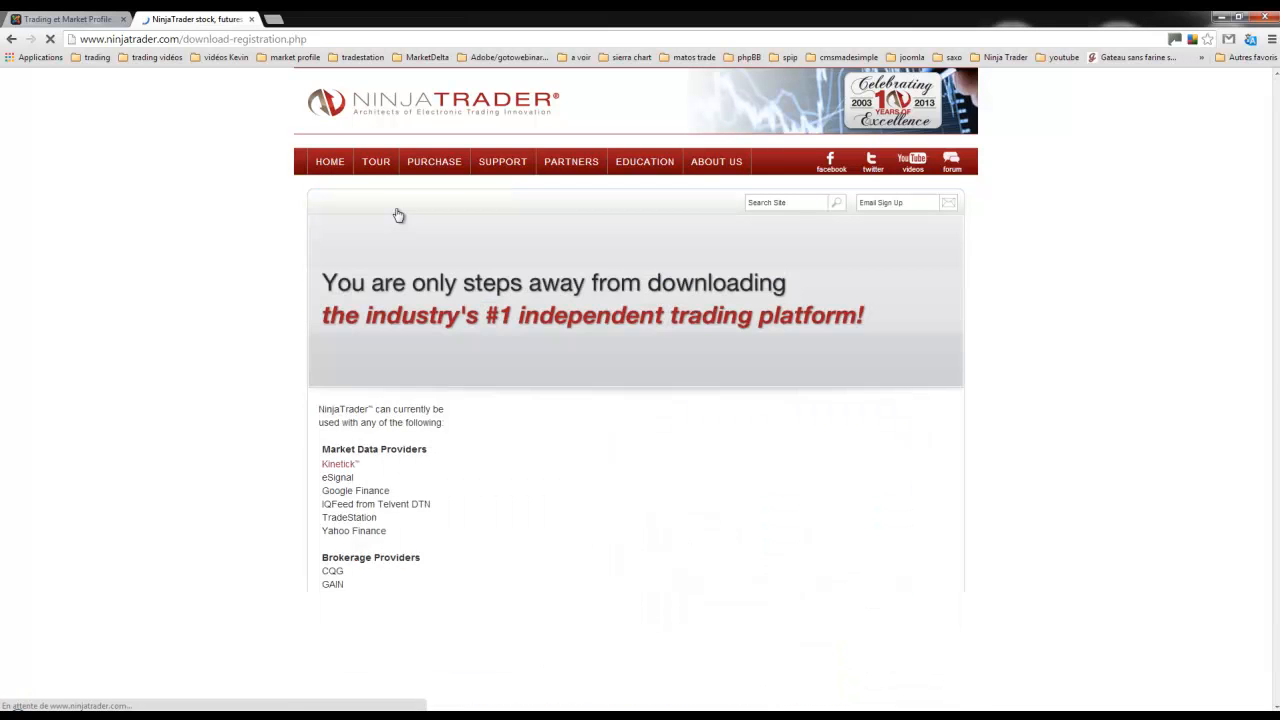
scroll(871, 450, "down", 2)
scroll(871, 450, "down", 1)
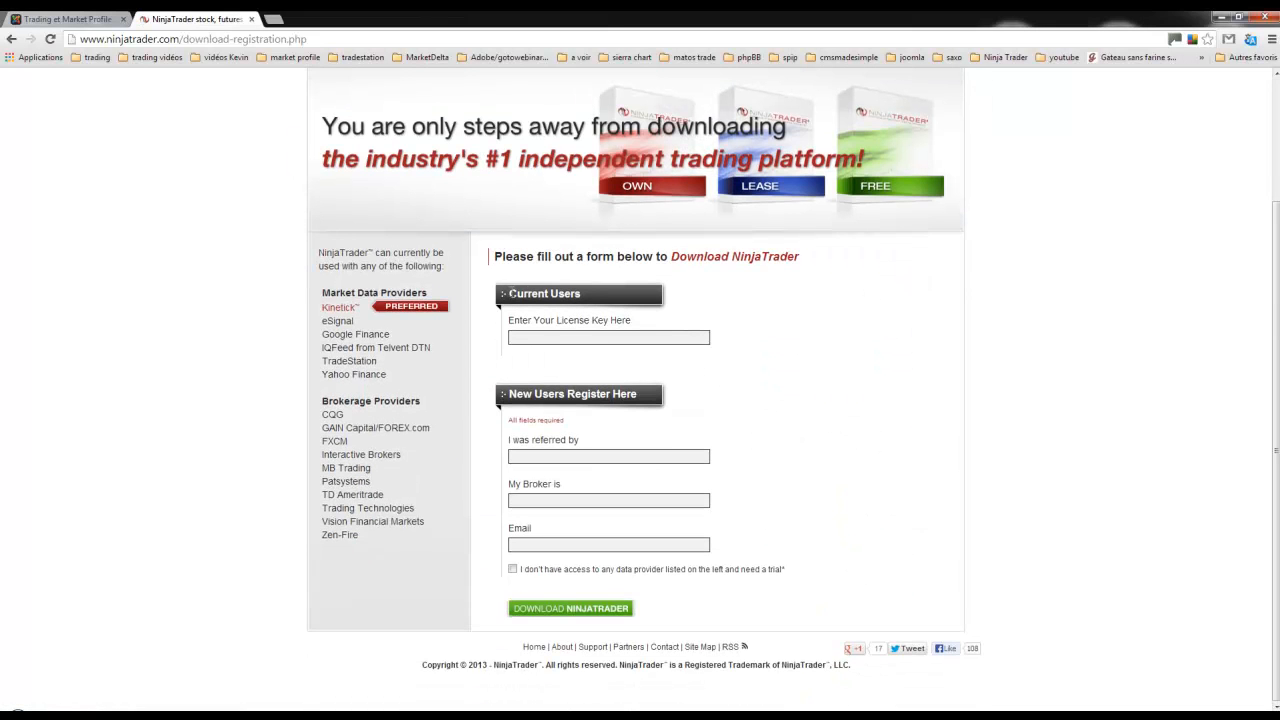
left_click_drag(510, 293, 600, 297)
left_click(612, 338)
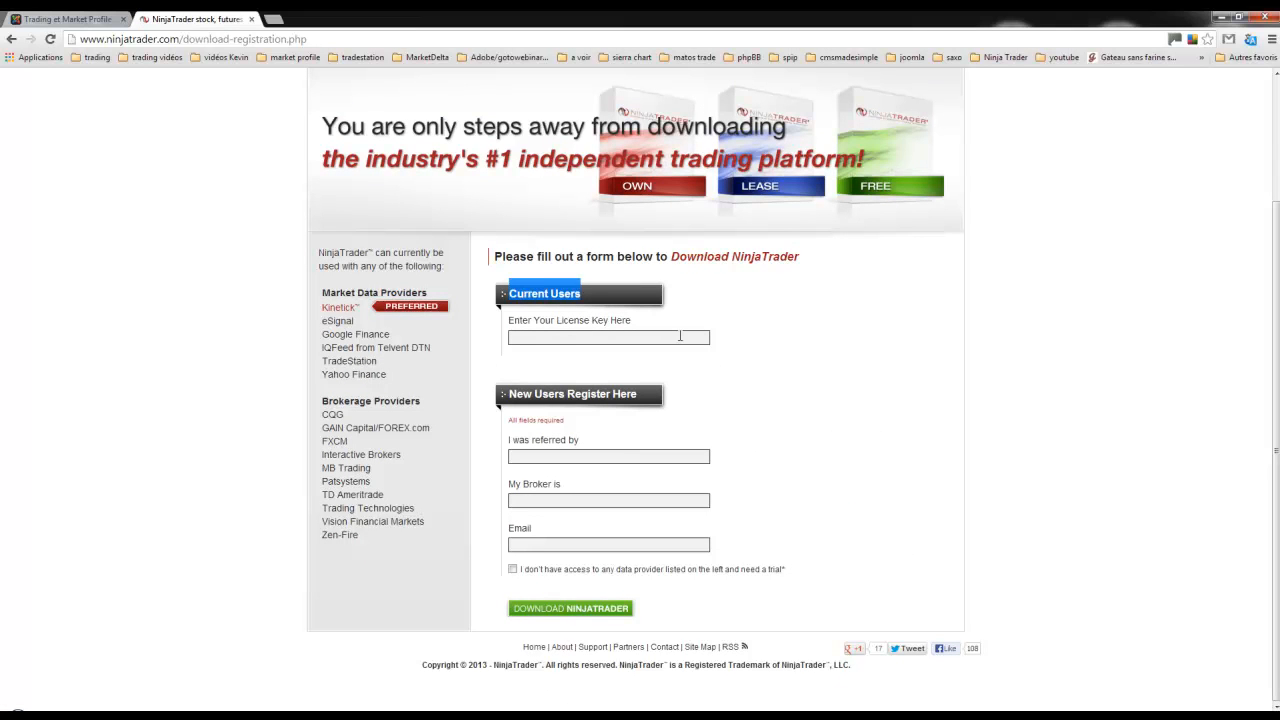
left_click(830, 360)
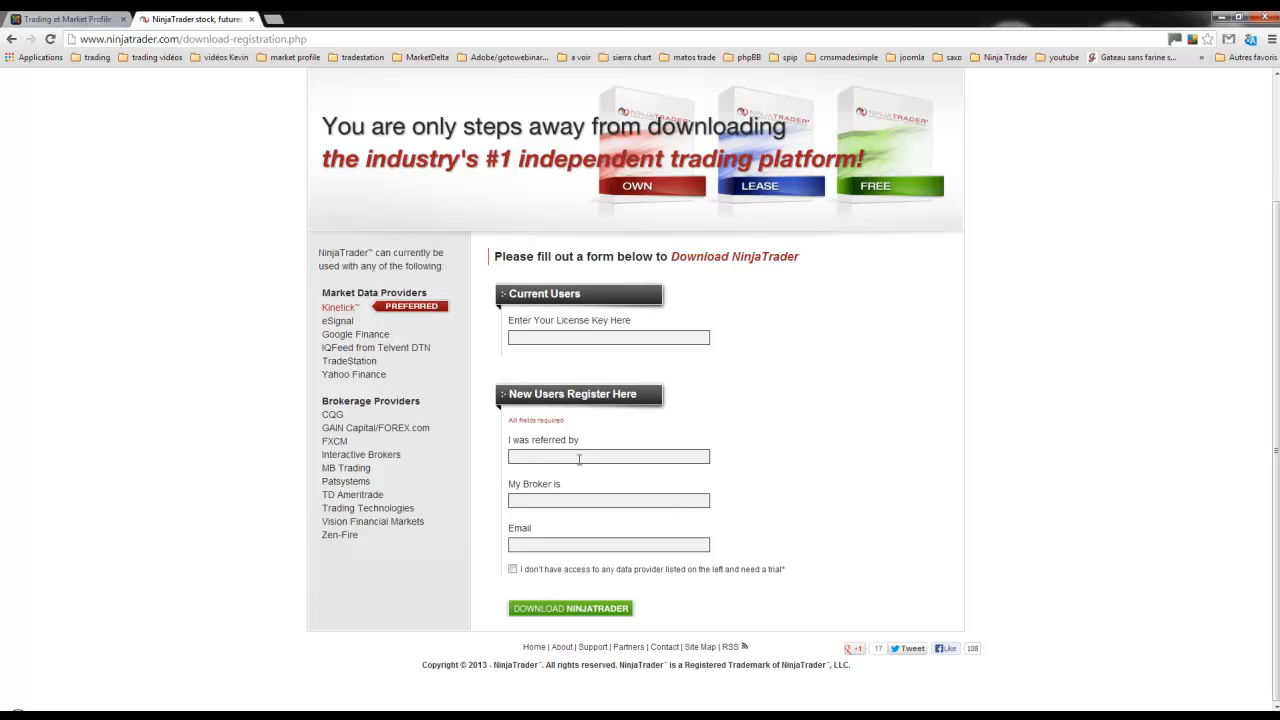
- Examine the new-user registration fields and the partner categories offered on the NinjaTrader site
left_click(530, 460)
scroll(820, 482, "up", 3)
mouse_move(577, 167)
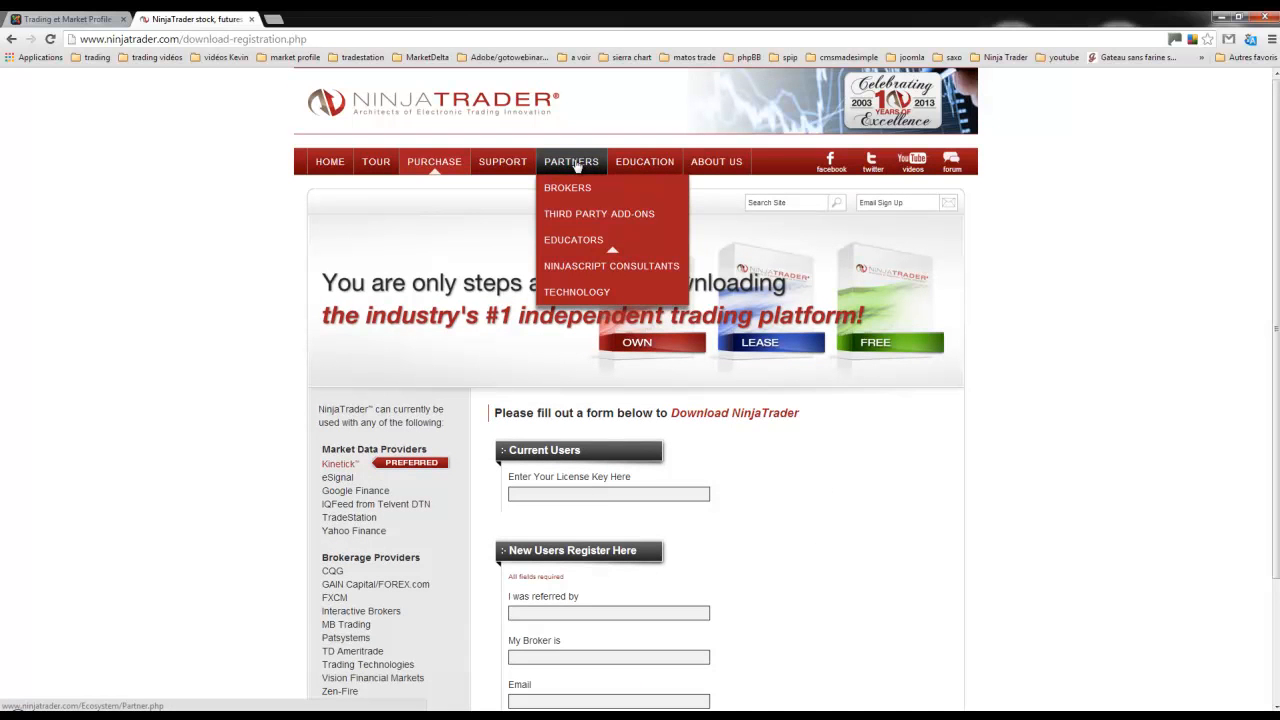
scroll(958, 509, "down", 1)
scroll(958, 509, "down", 1)
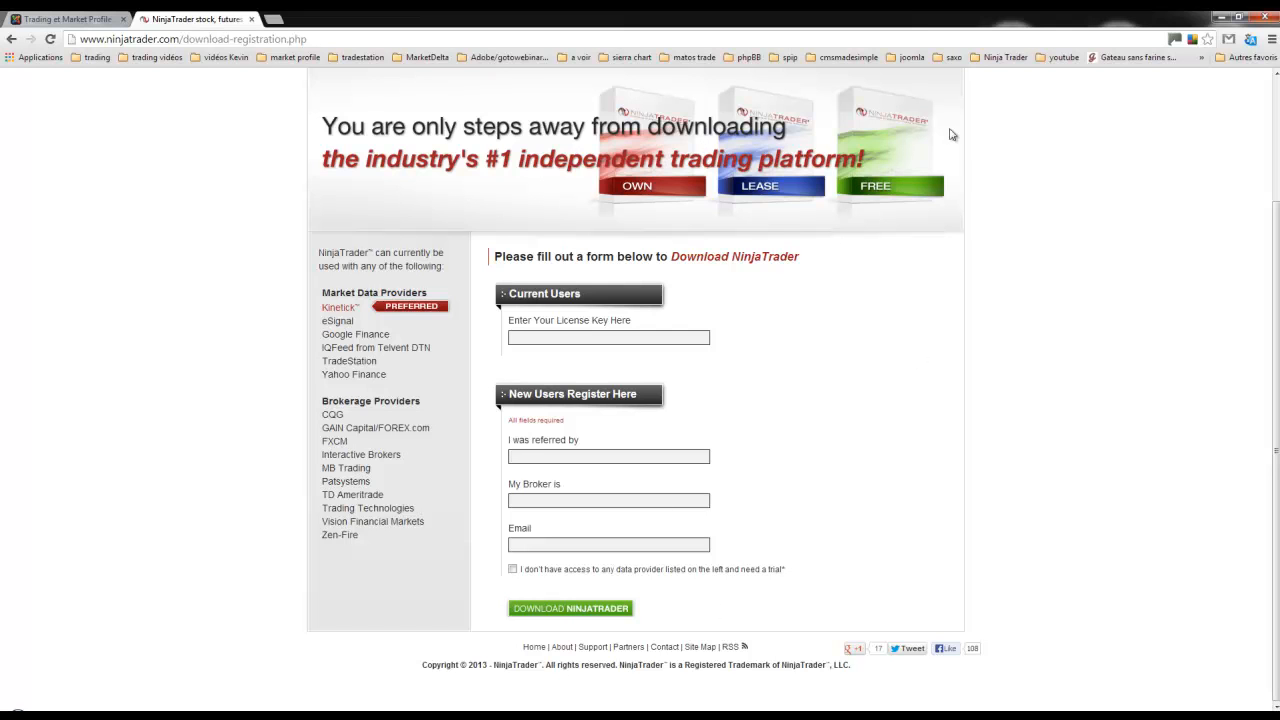
- Switch to Outlook and highlight the license key in the AMP Demo e-mail
left_click(1220, 18)
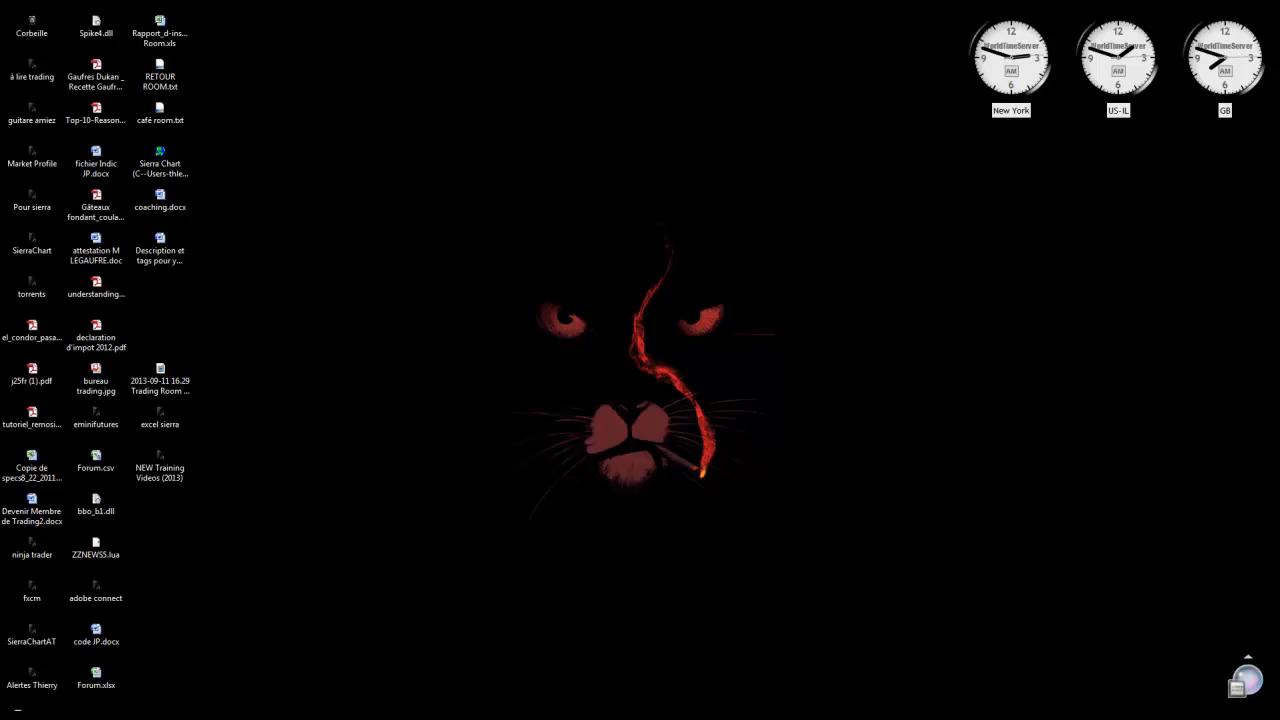
left_click_drag(1279, 127, 610, 71)
double_click(610, 71)
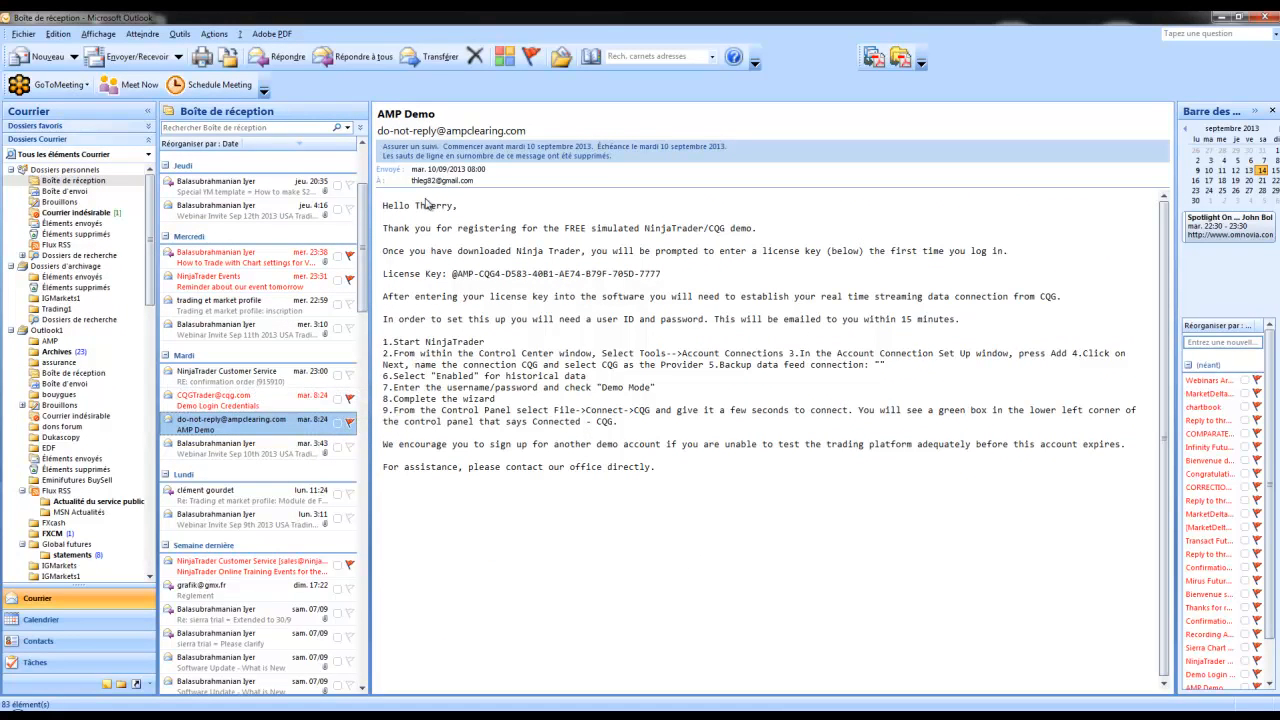
left_click_drag(444, 275, 674, 285)
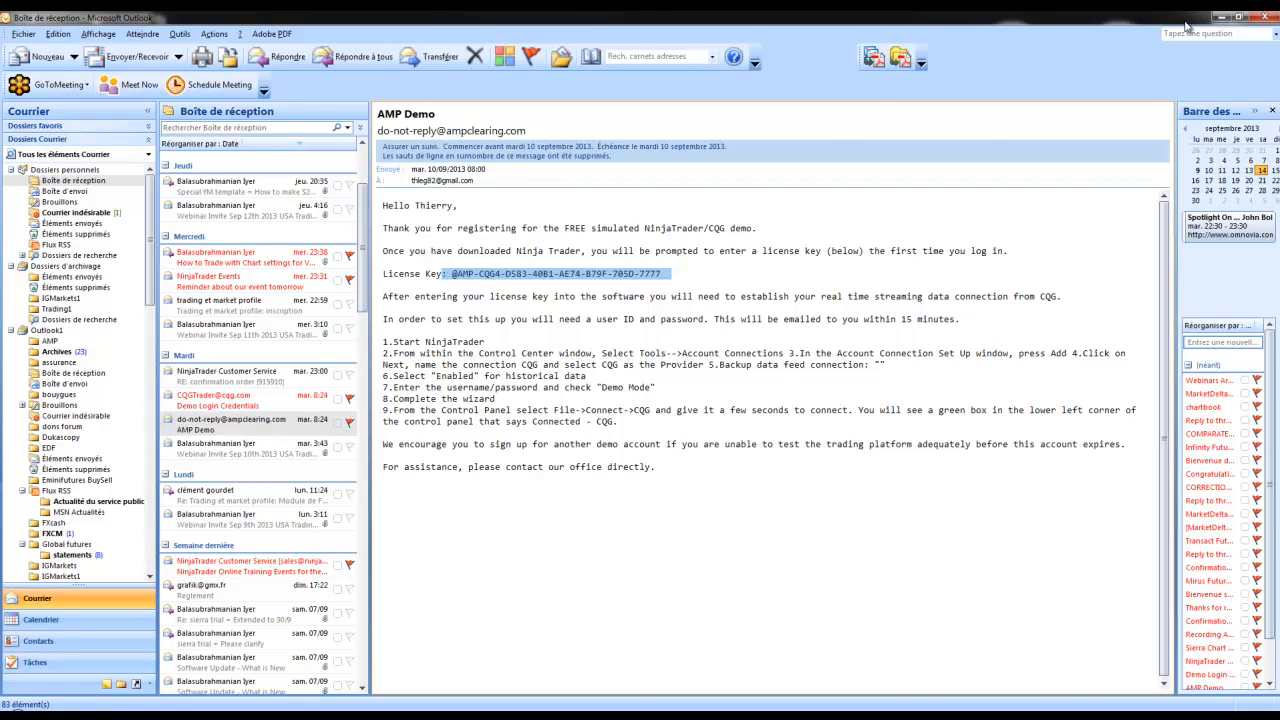
left_click(1238, 16)
- Switch to NinjaTrader and place its Control Center window on the upper part of the main desktop
left_click_drag(1277, 135, 1279, 190)
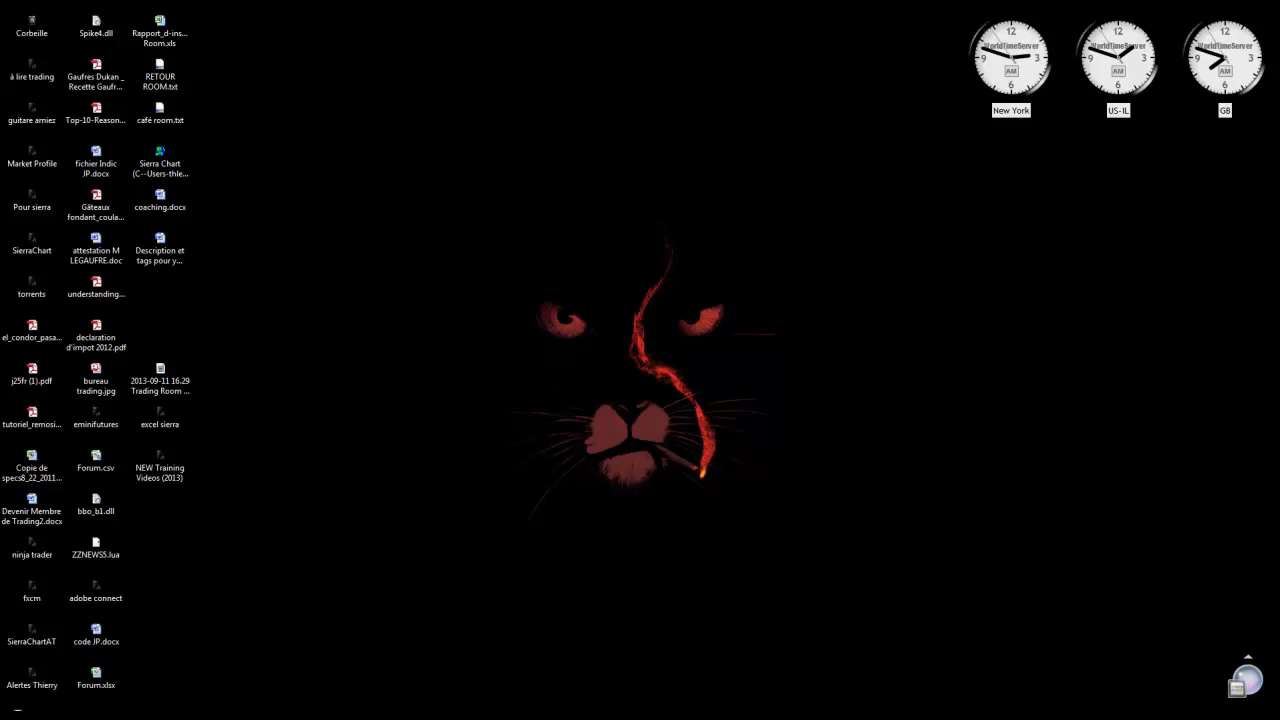
left_click_drag(1279, 155, 345, 140)
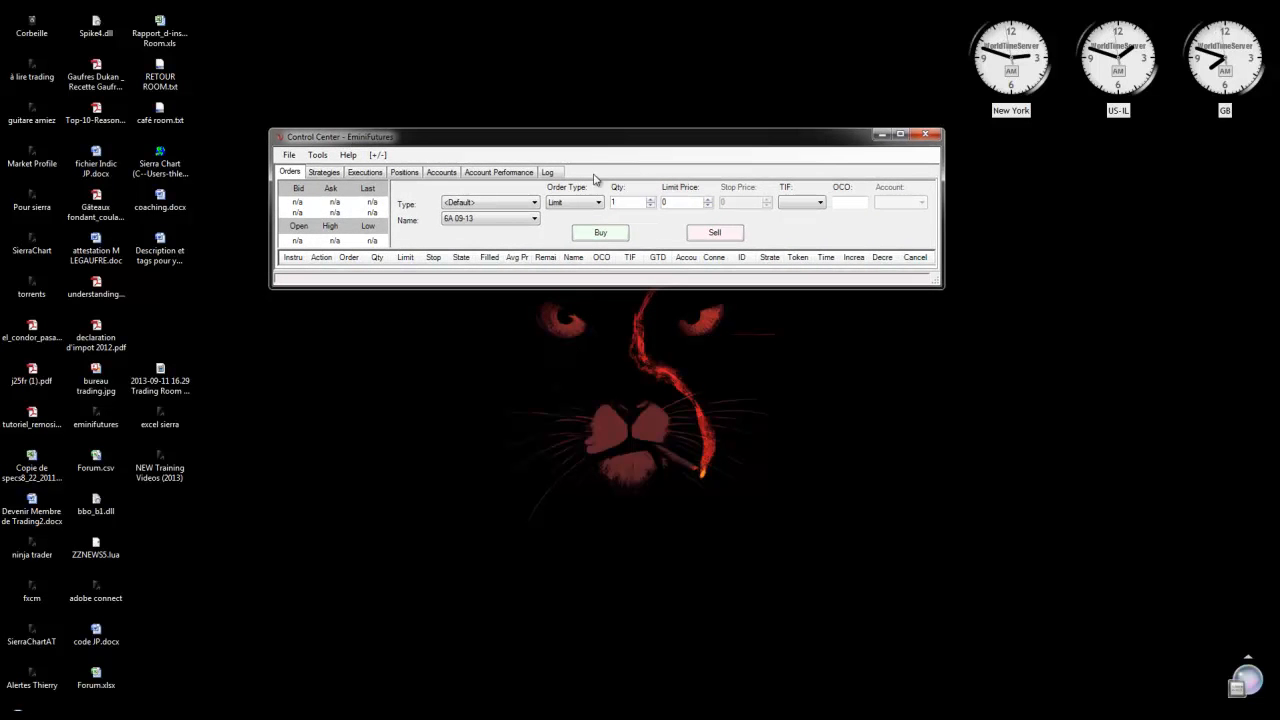
left_click_drag(603, 141, 597, 89)
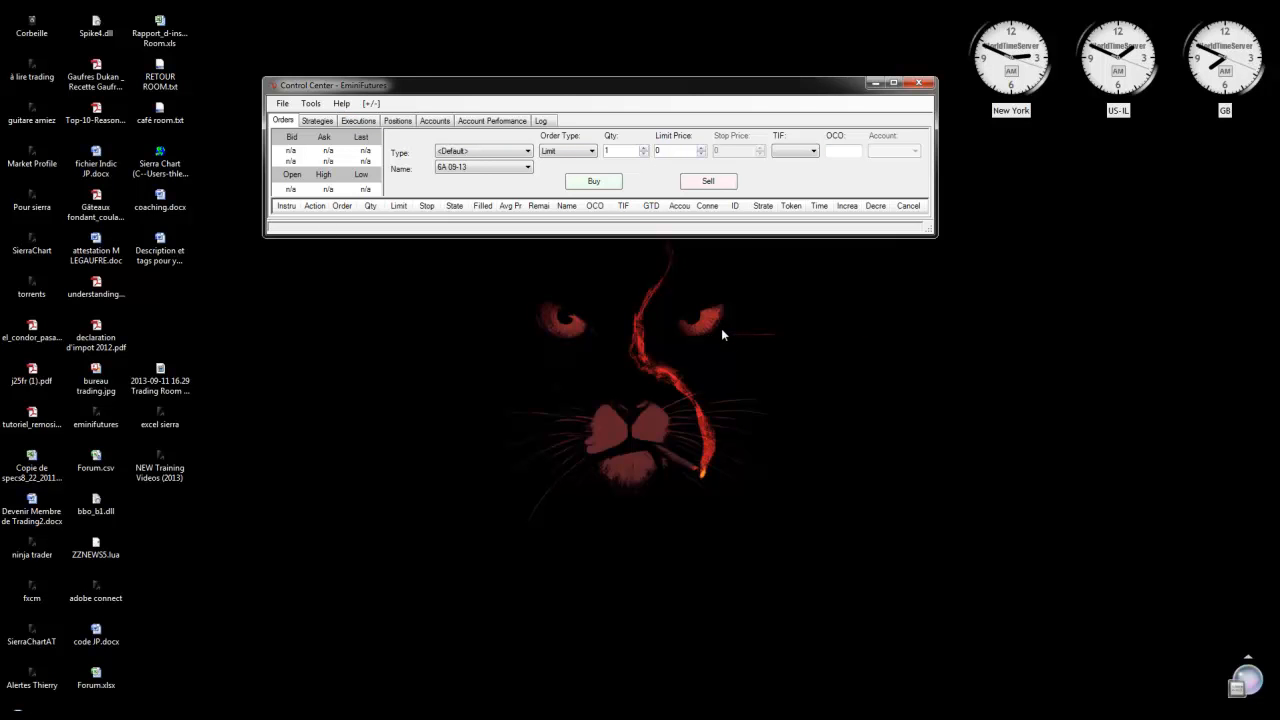
- View NinjaTrader's license key dialog and dismiss it without changes
left_click(341, 103)
left_click(360, 243)
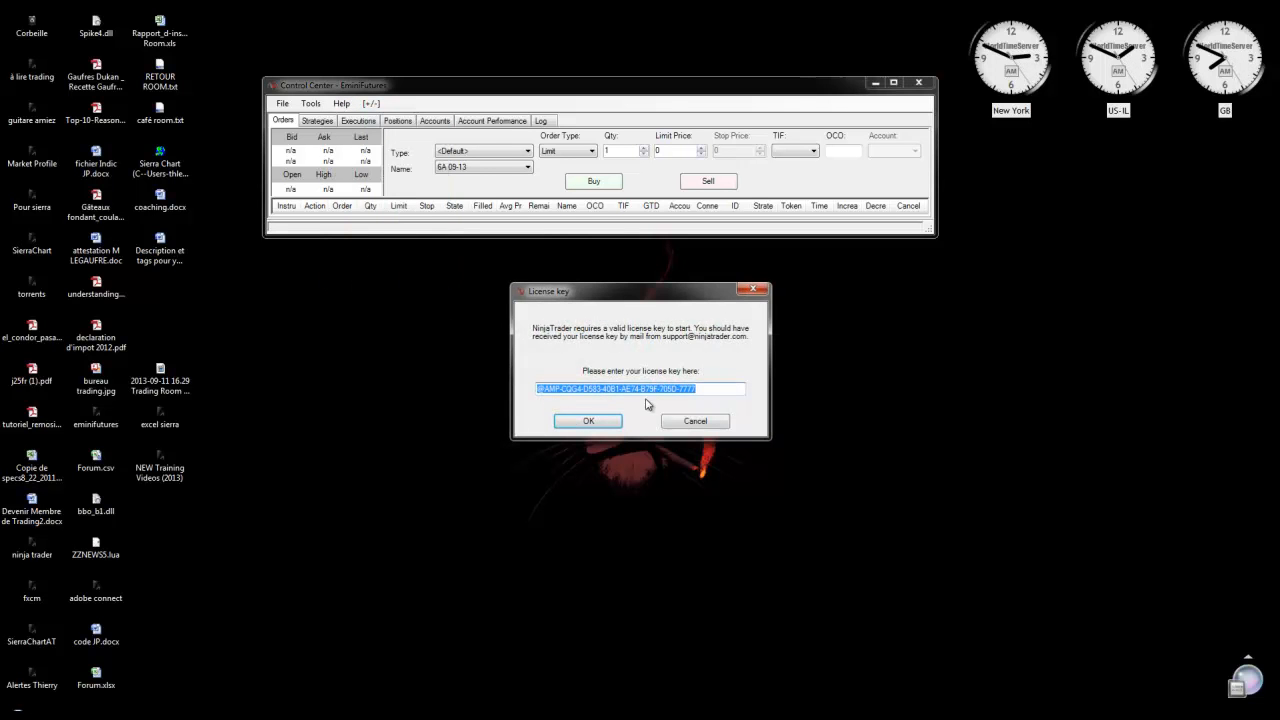
left_click(697, 421)
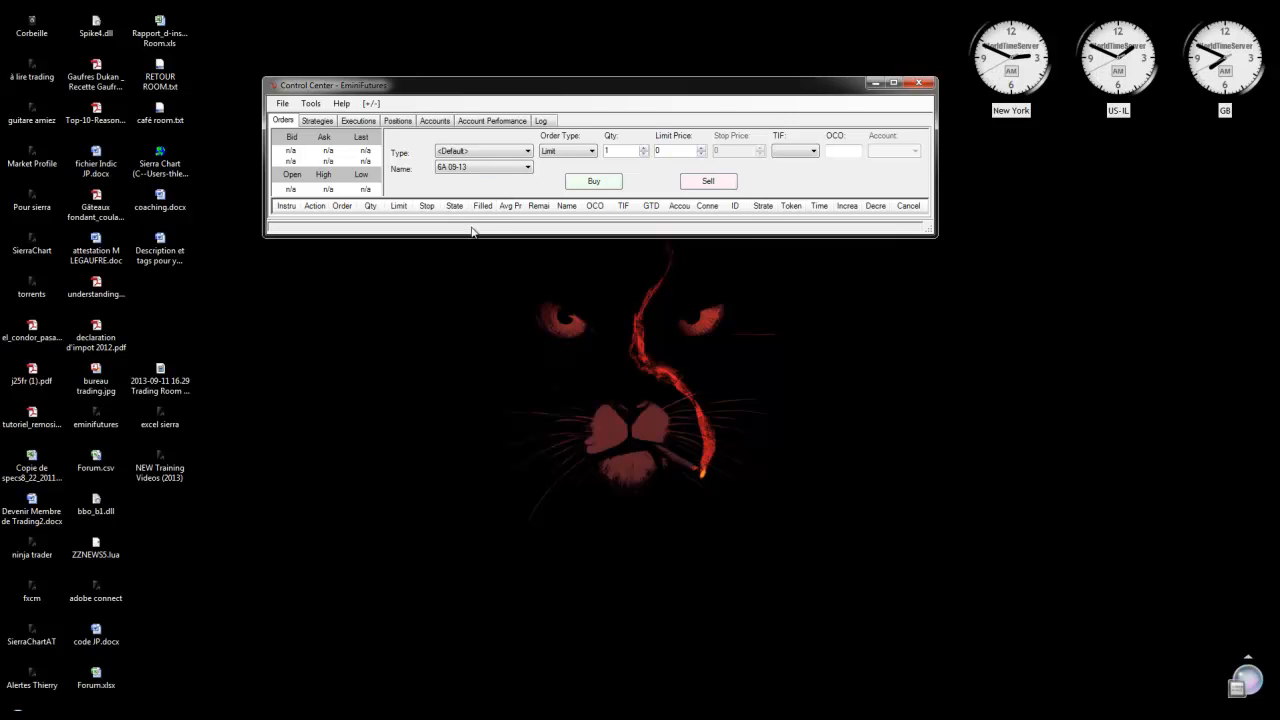
- Move the Control Center closer to the desktop's upper edge and connect to the Kinetick – End Of Day (Free) data feed
left_click_drag(578, 91, 570, 40)
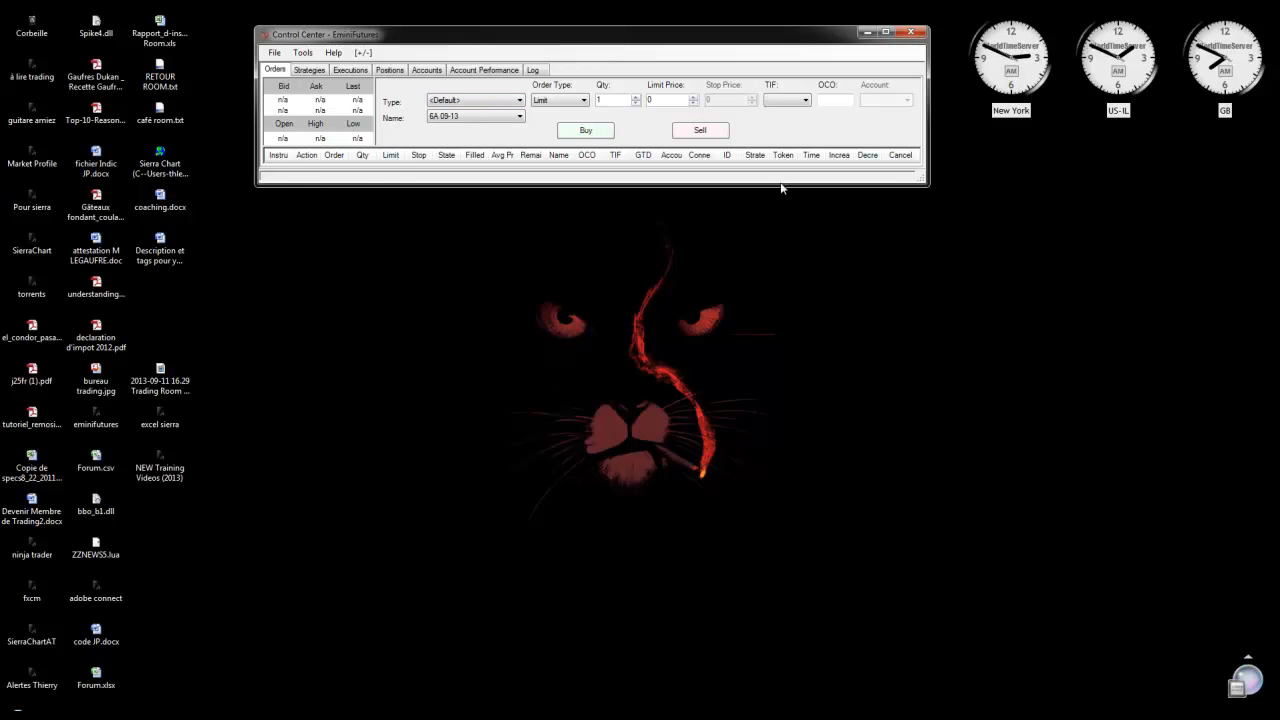
left_click(274, 52)
mouse_move(312, 105)
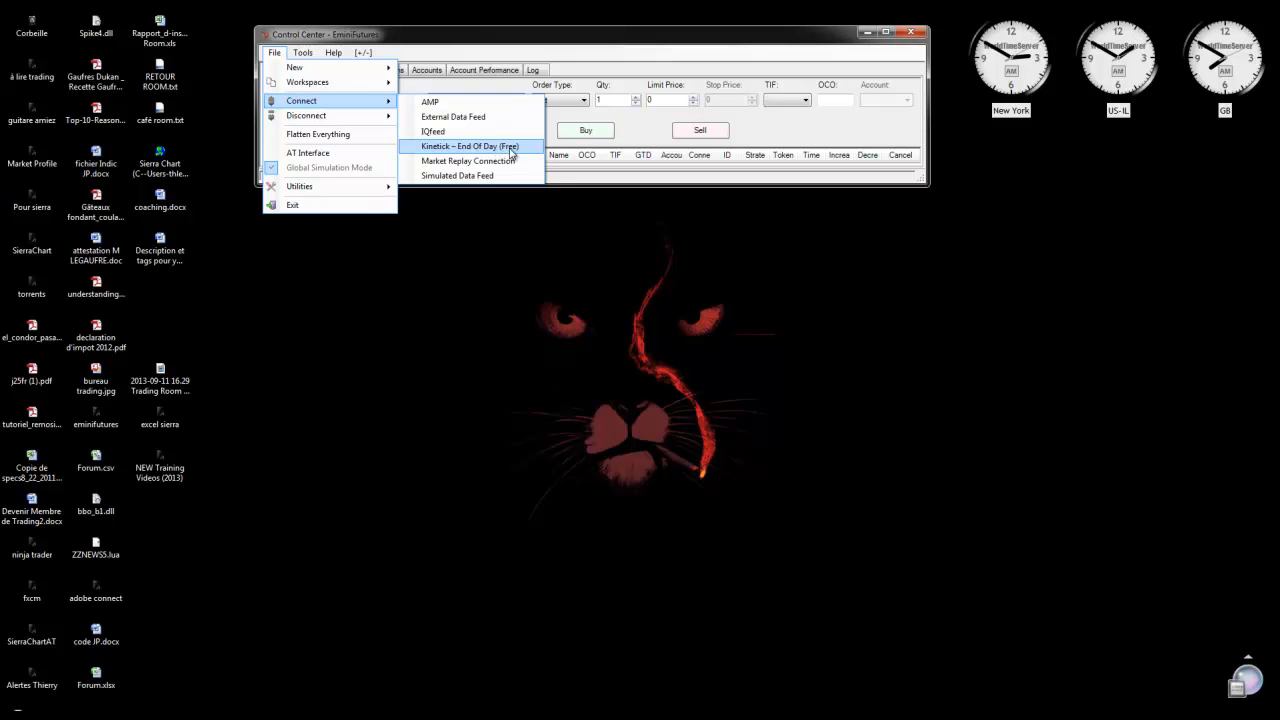
left_click(477, 147)
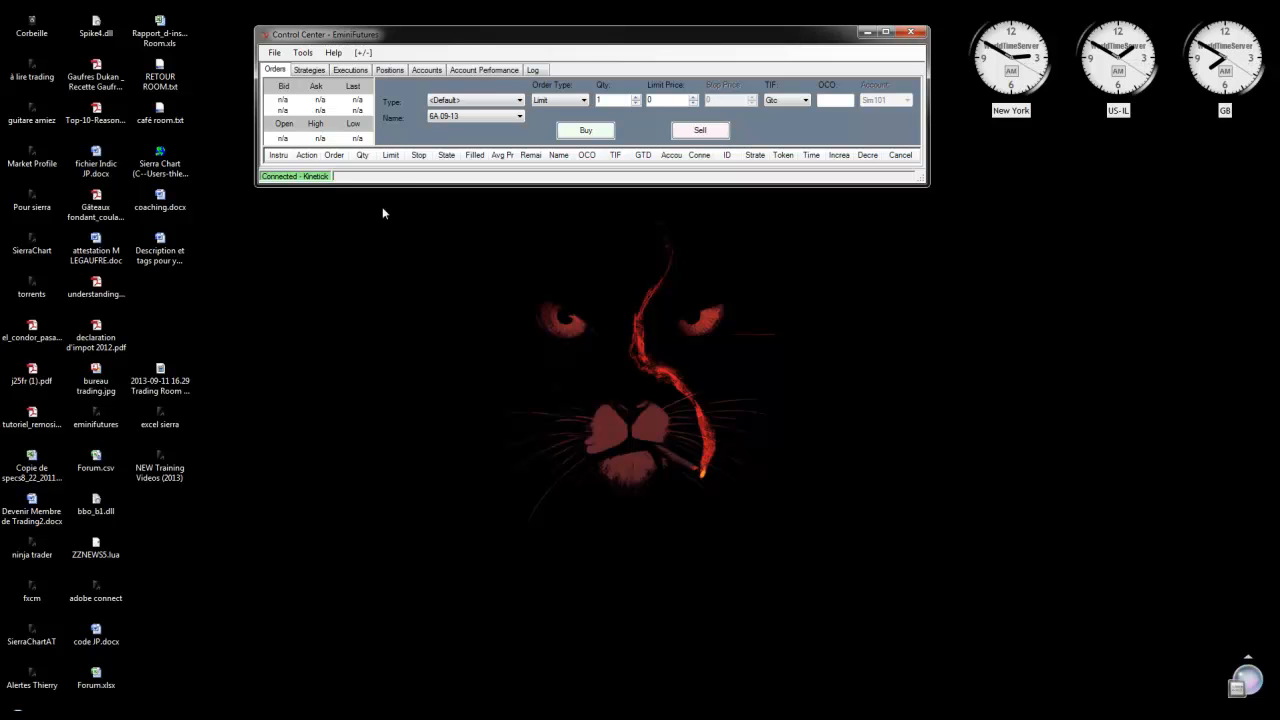
- Create a new chart of the 6E 09-13 instrument with a 3-minute period
left_click(274, 55)
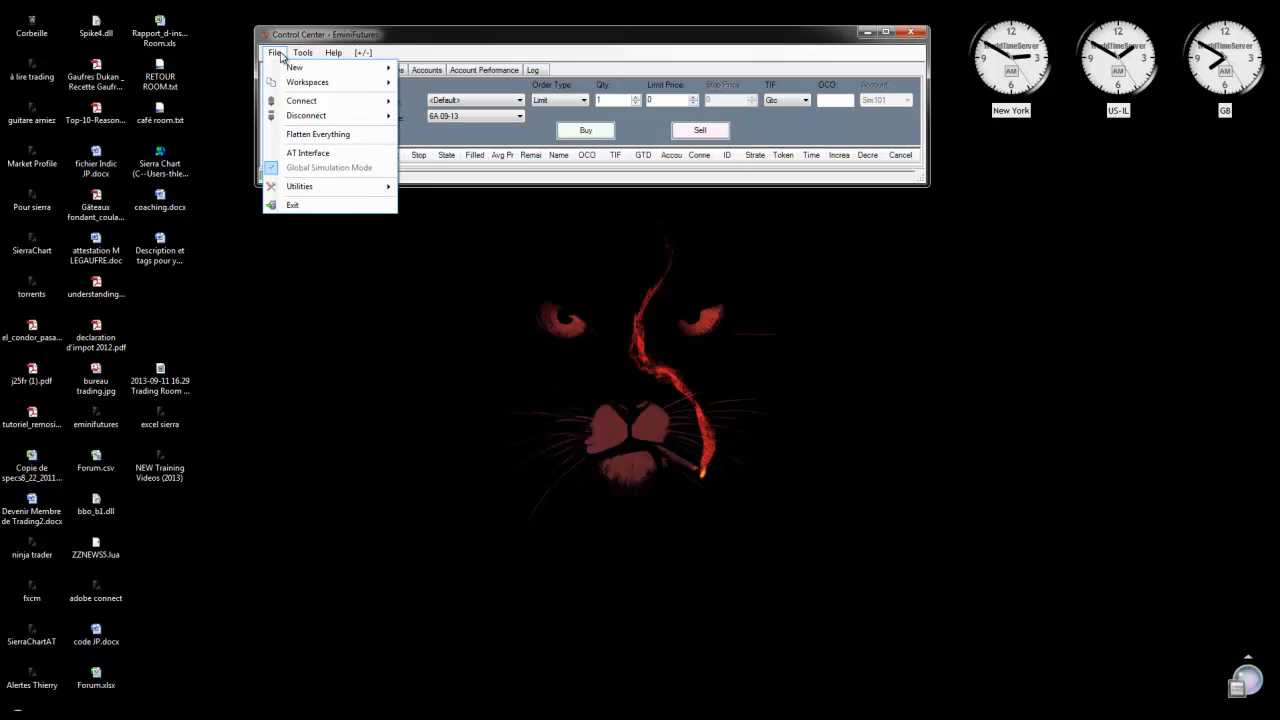
mouse_move(317, 72)
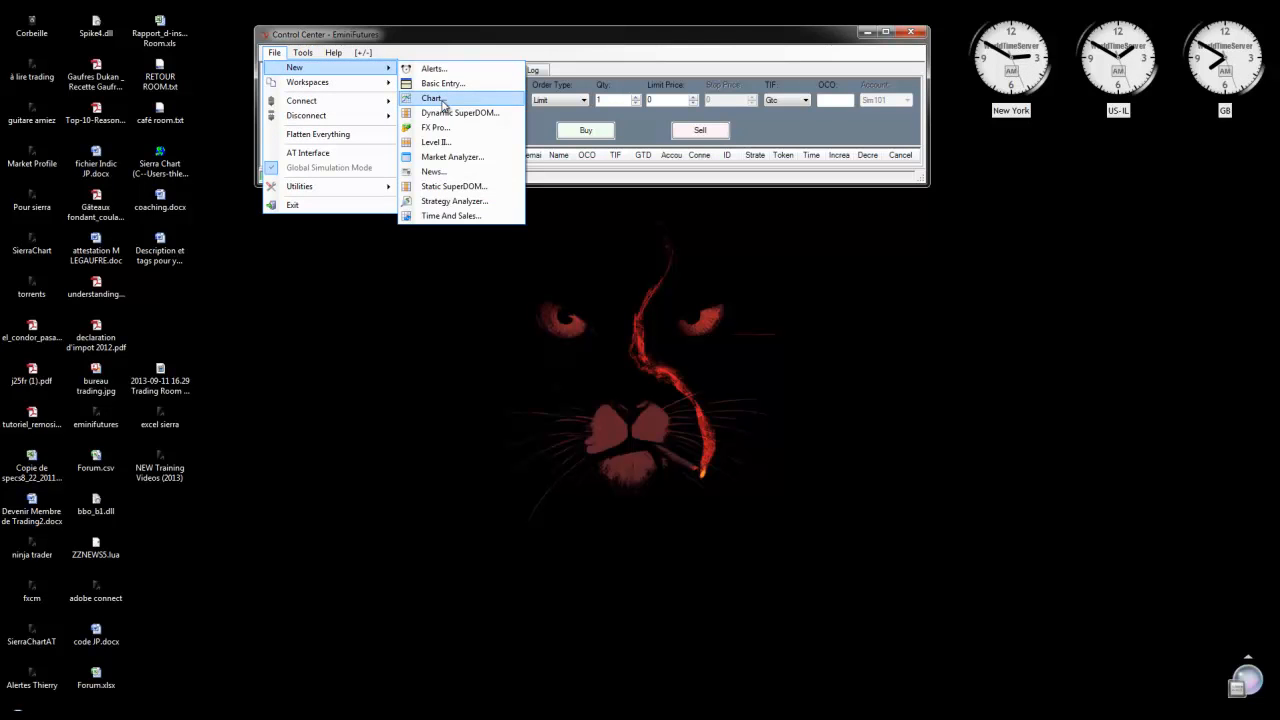
left_click(443, 106)
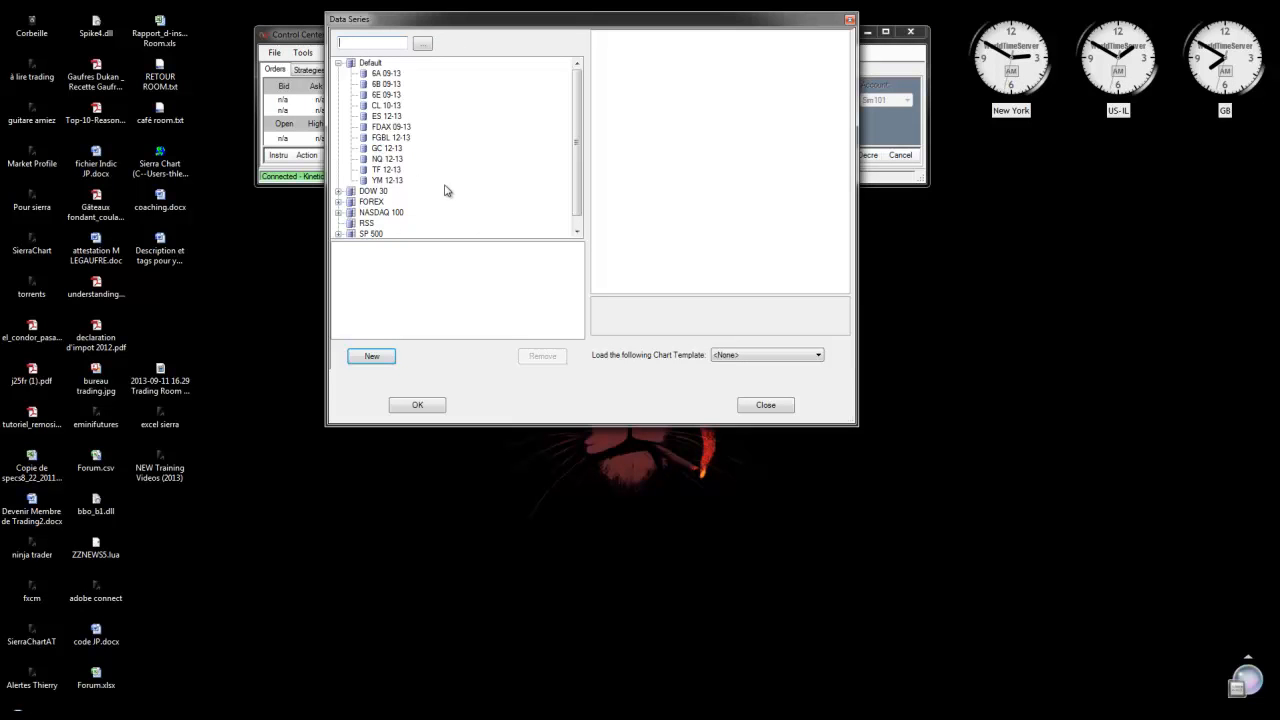
left_click(386, 94)
left_click(368, 355)
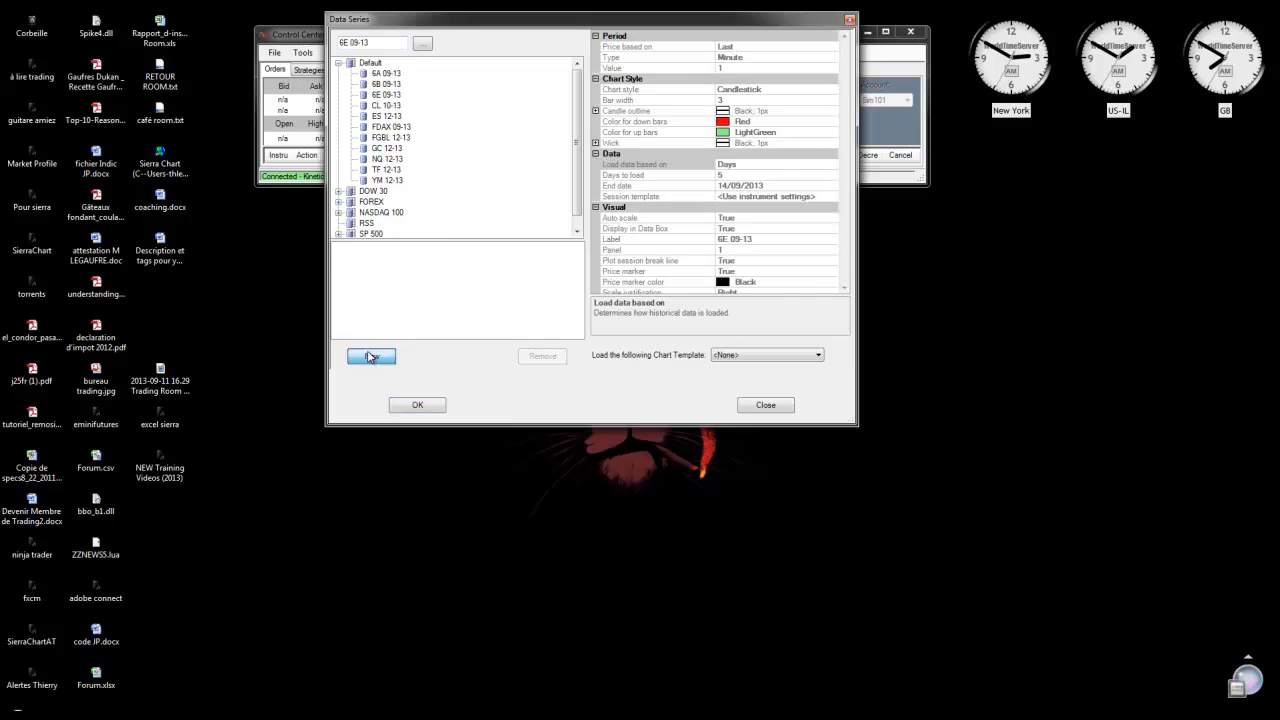
left_click(731, 68)
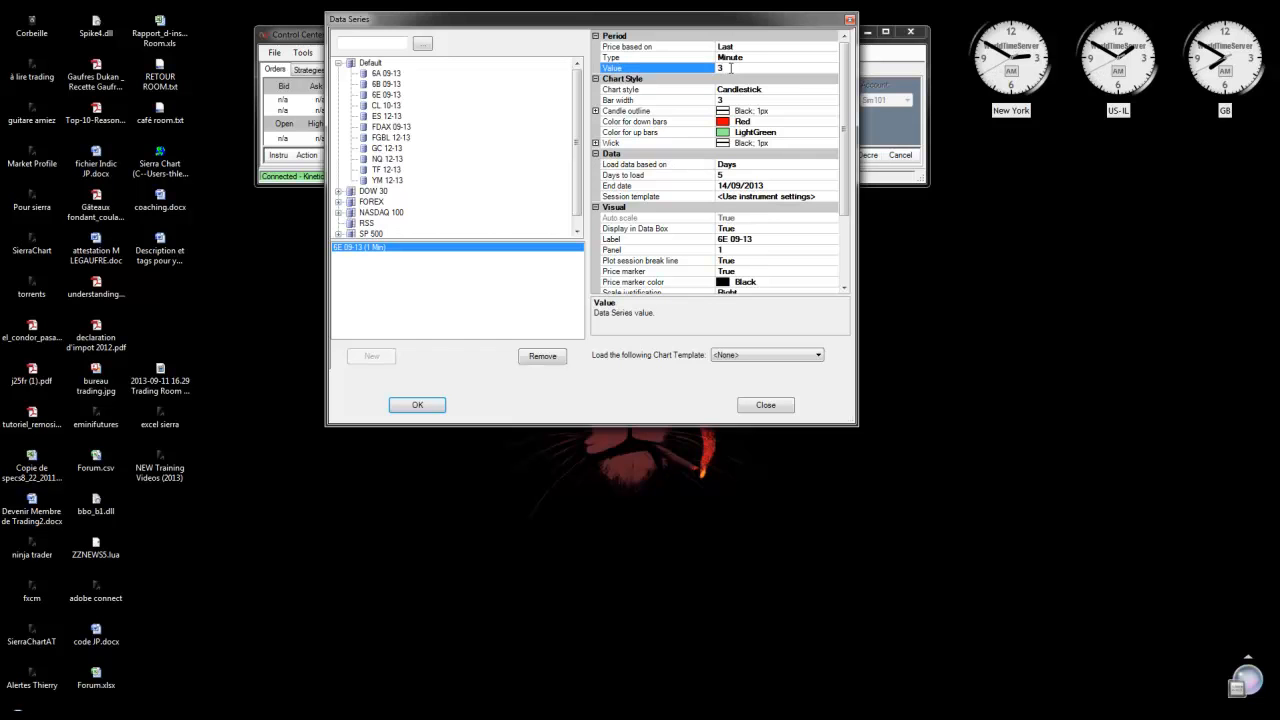
left_click(417, 405)
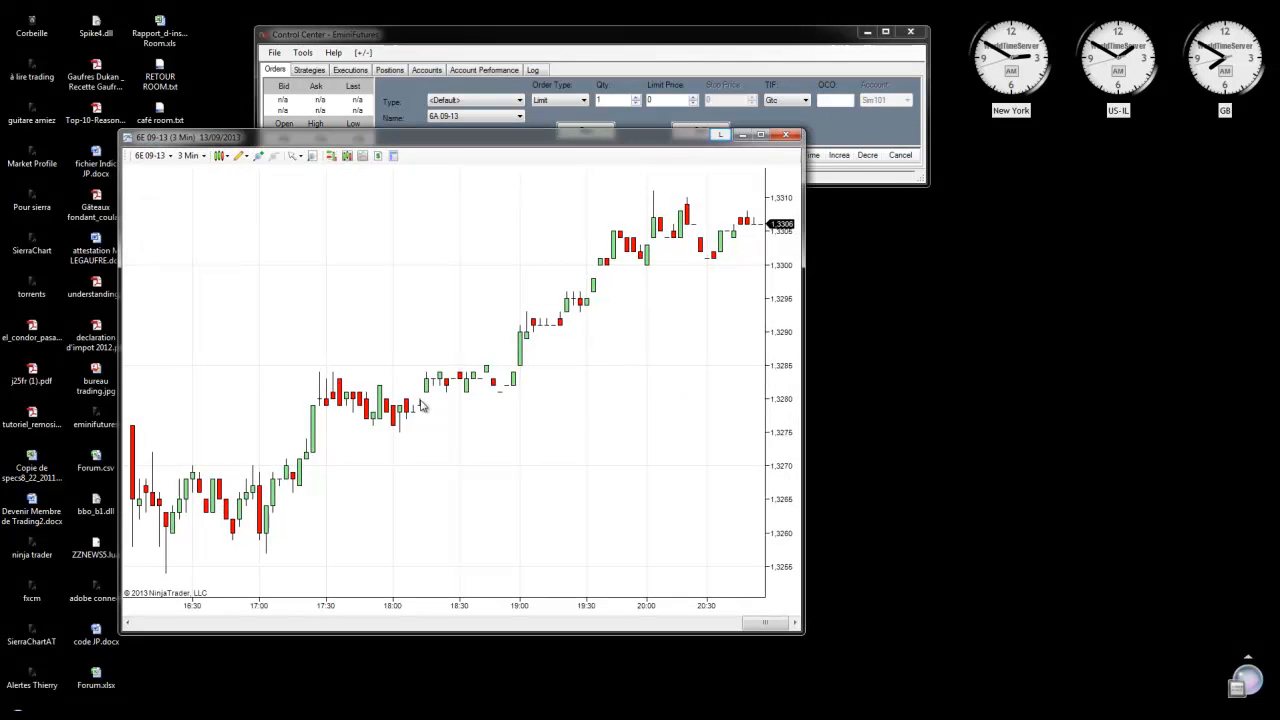
- Place the 6E 09-13 chart window directly below the Control Center and browse its 3-minute price history
left_click_drag(461, 141, 579, 204)
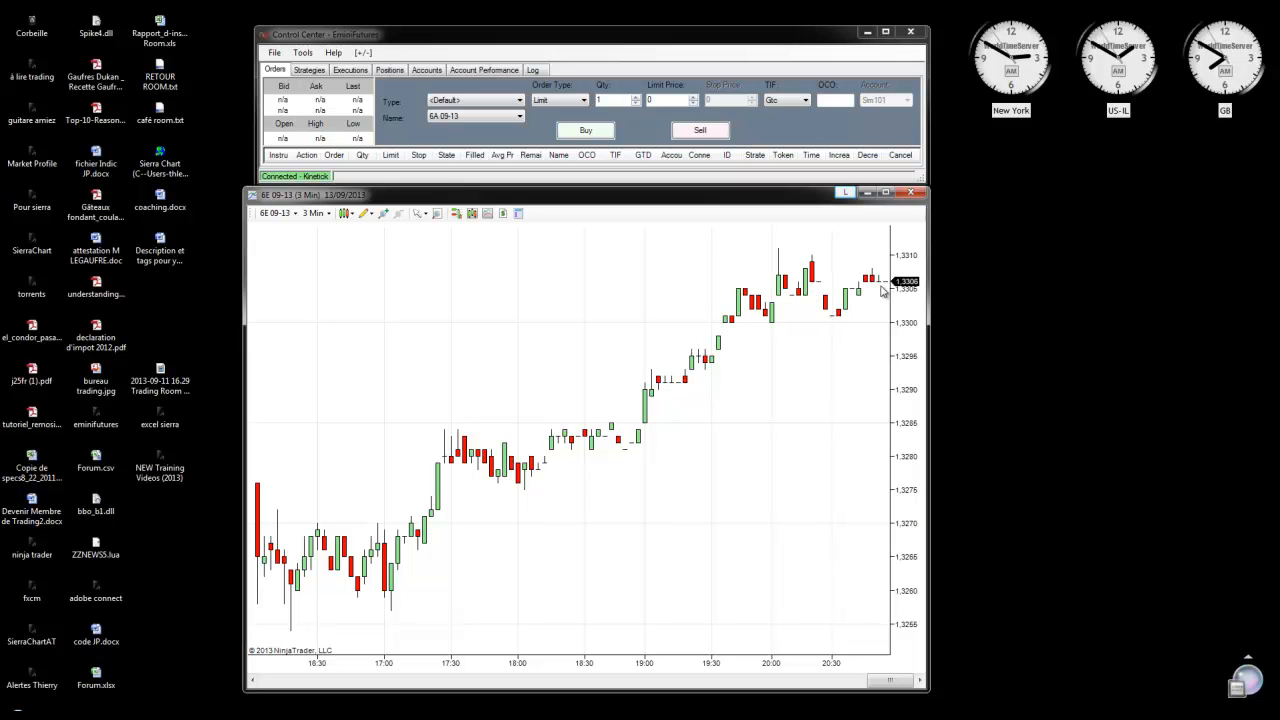
scroll(786, 302, "up", 15)
scroll(786, 303, "up", 8)
scroll(786, 305, "down", 20)
scroll(729, 380, "up", 4)
- Switch the 6E 09-13 chart's interval to 30 Min and then to Daily
left_click(318, 213)
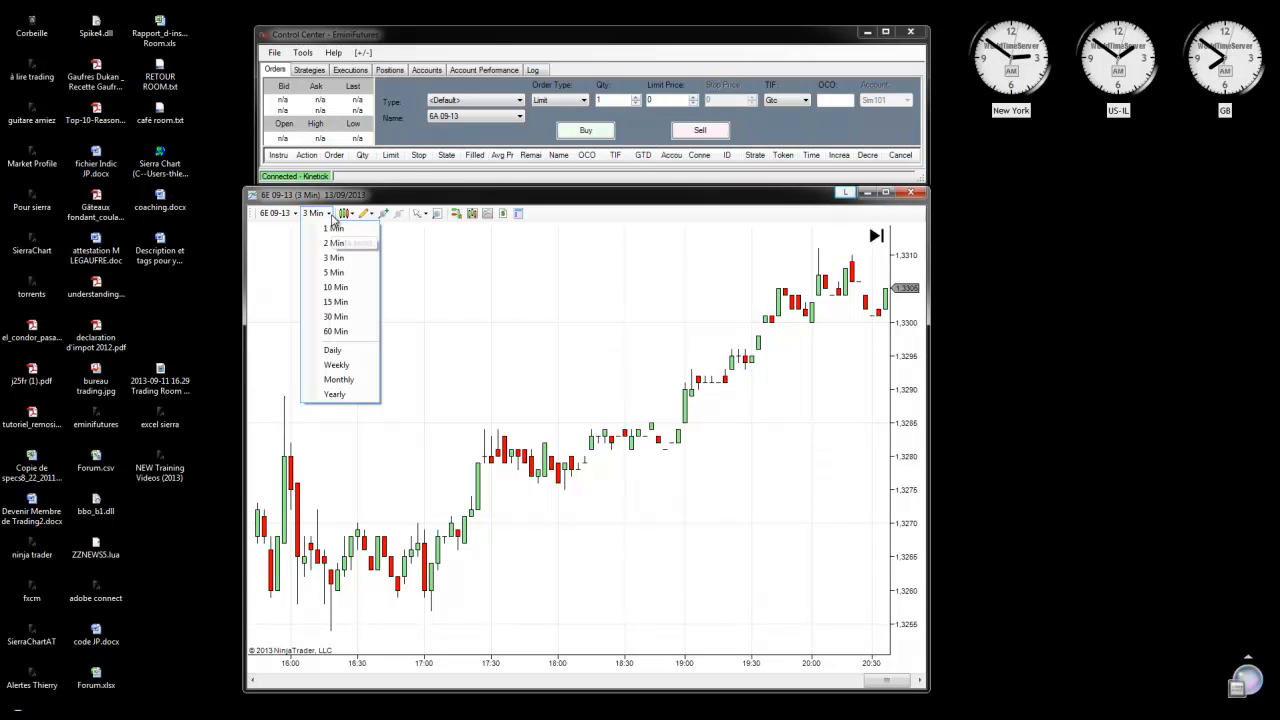
left_click(334, 316)
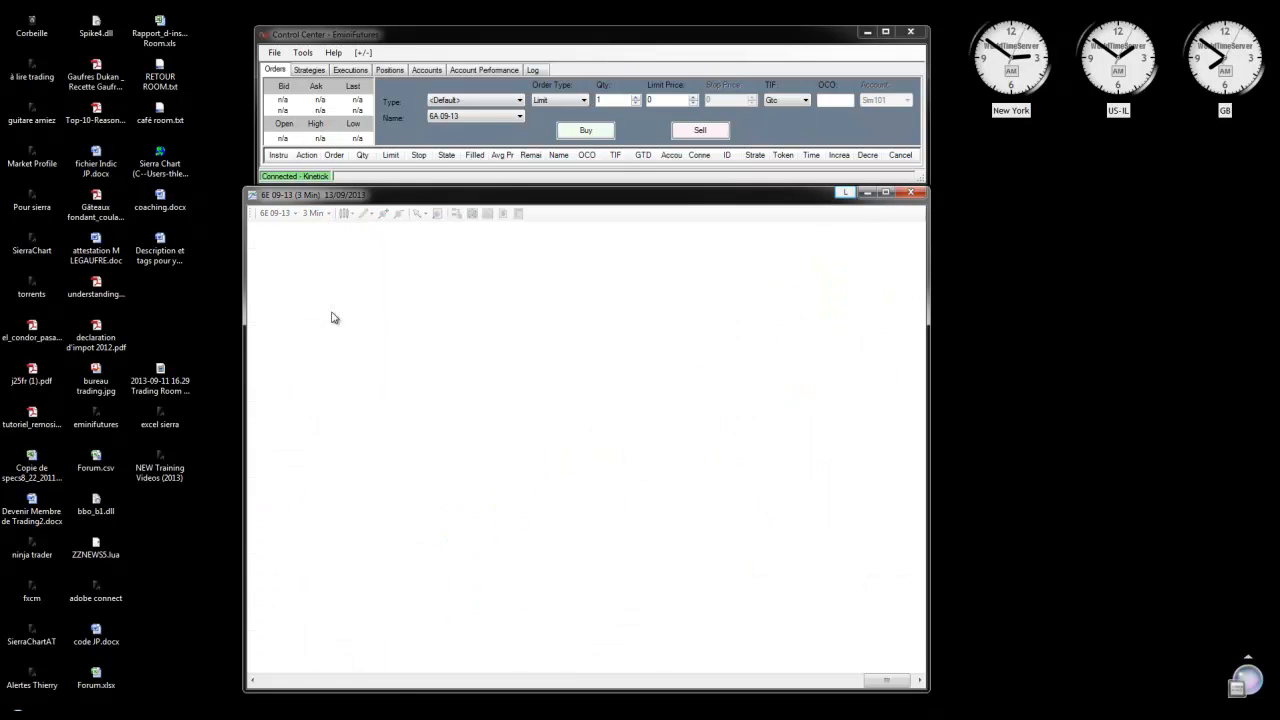
left_click(330, 213)
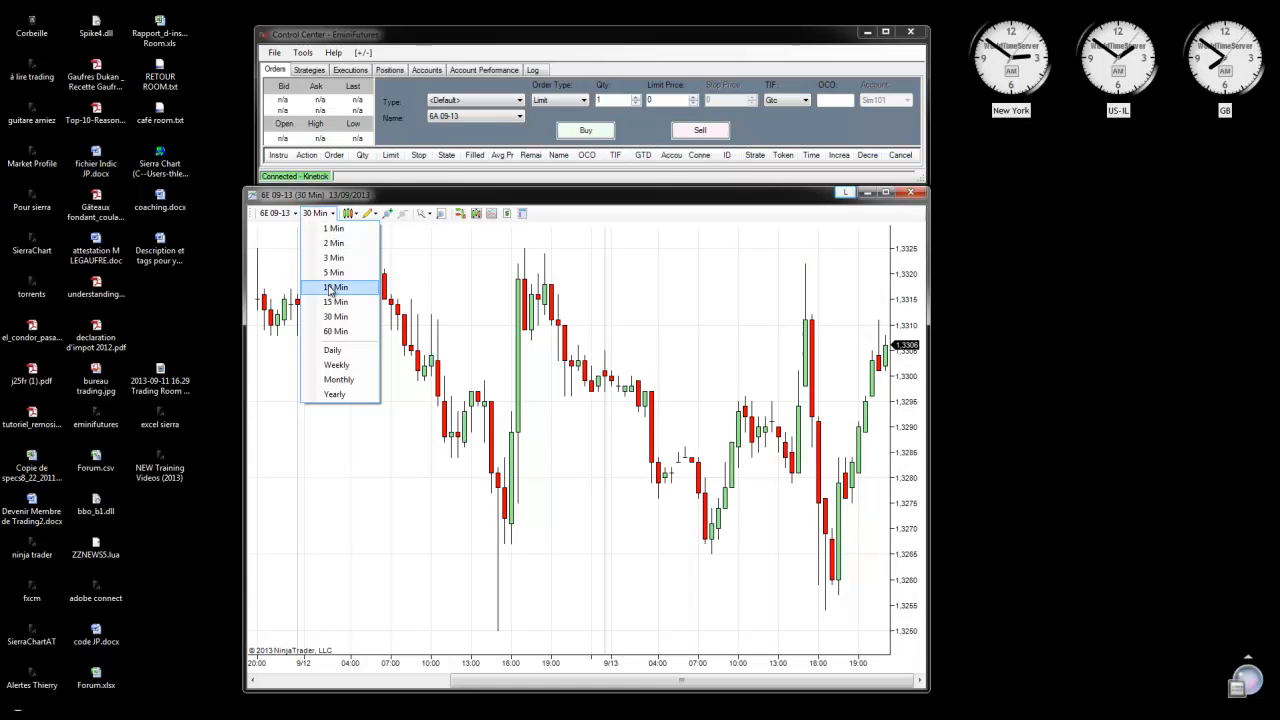
left_click(336, 351)
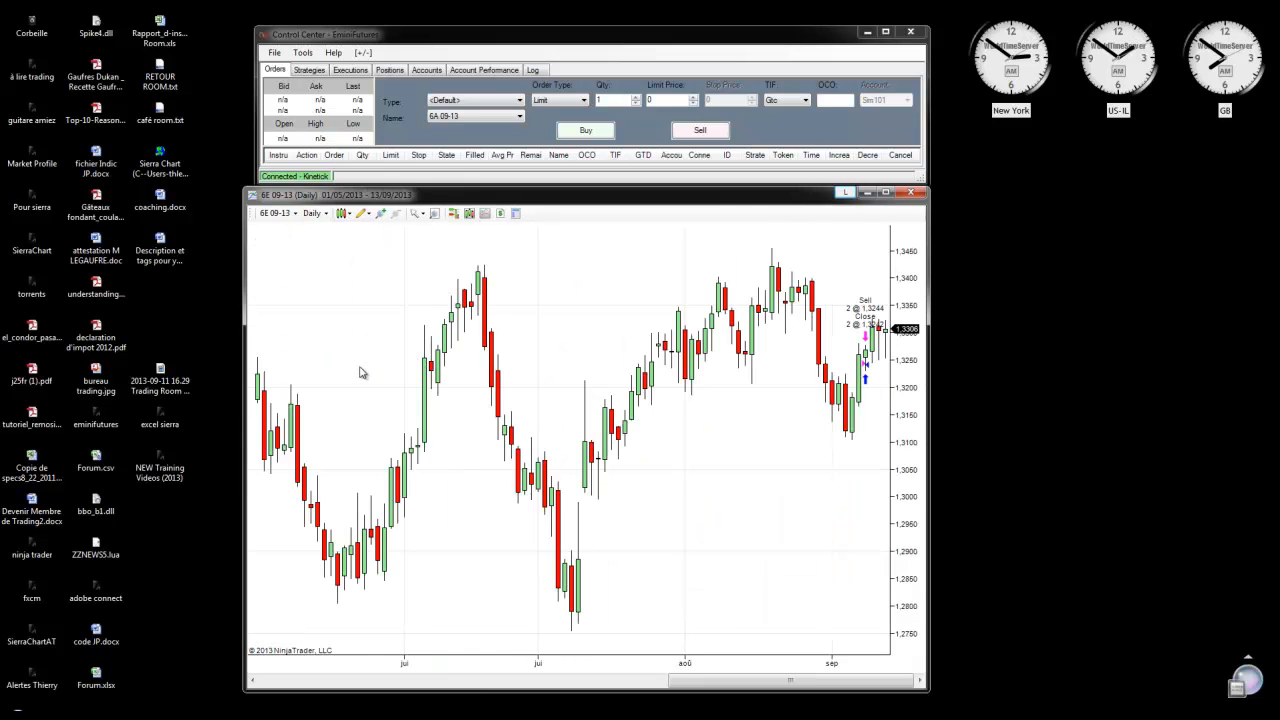
- Examine the daily chart's price history back to September 2012 and return to the most recent bars
scroll(628, 365, "up", 6)
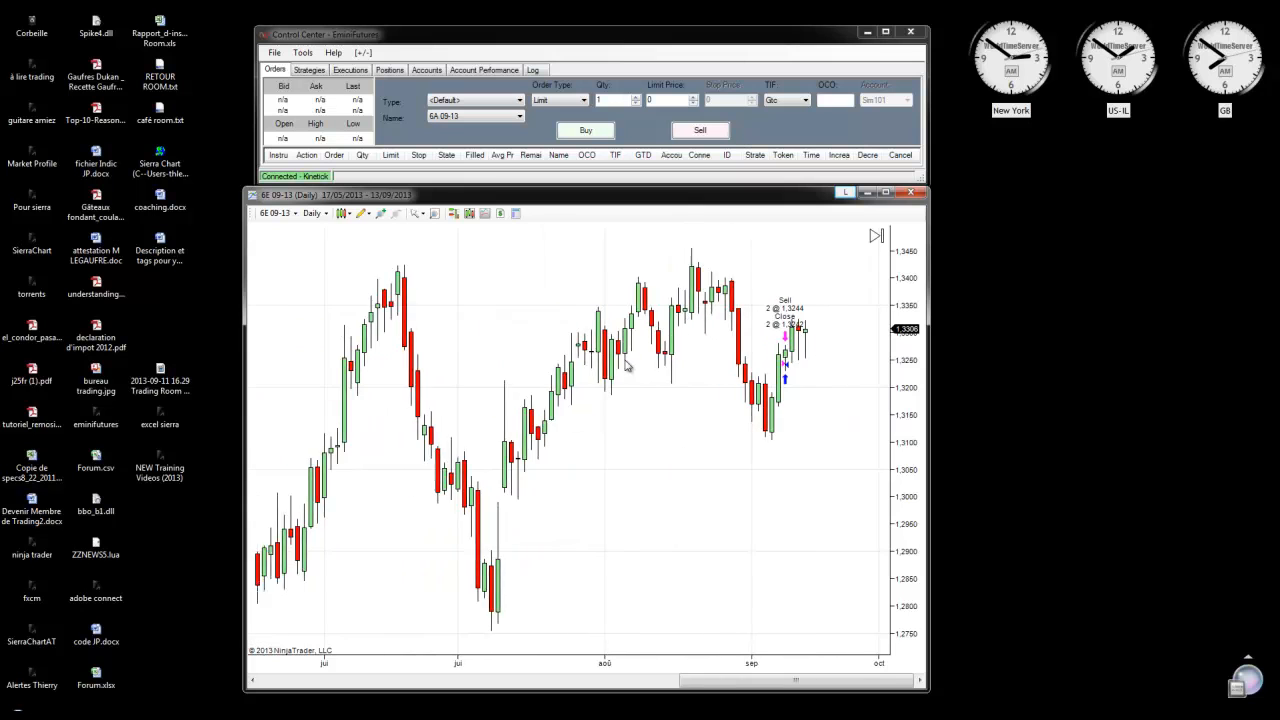
scroll(628, 365, "up", 10)
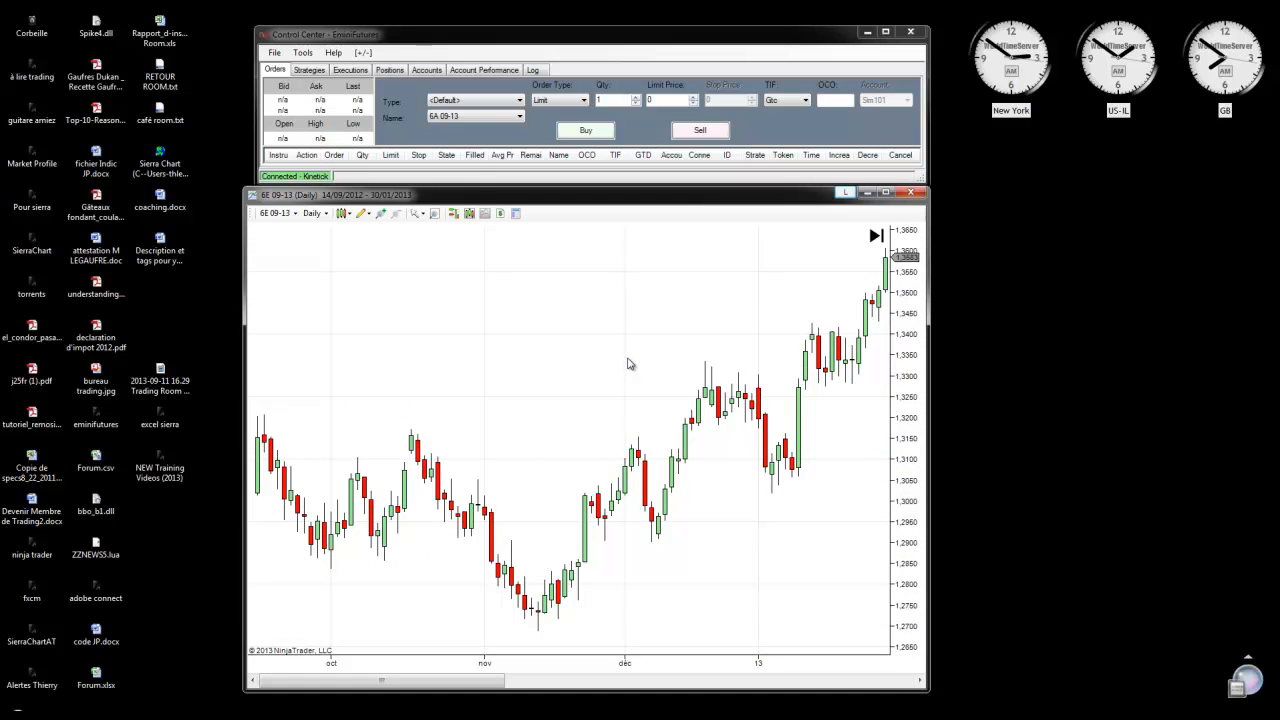
scroll(628, 365, "down", 8)
scroll(628, 365, "down", 7)
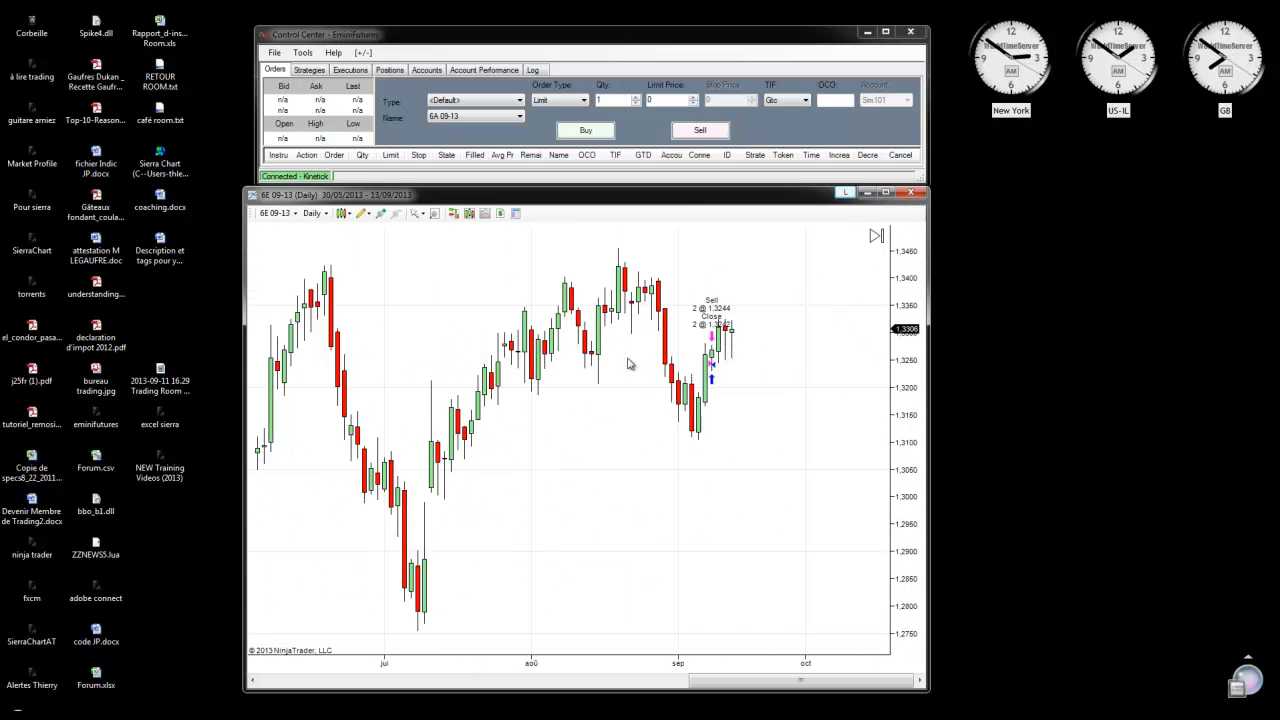
scroll(629, 363, "up", 1)
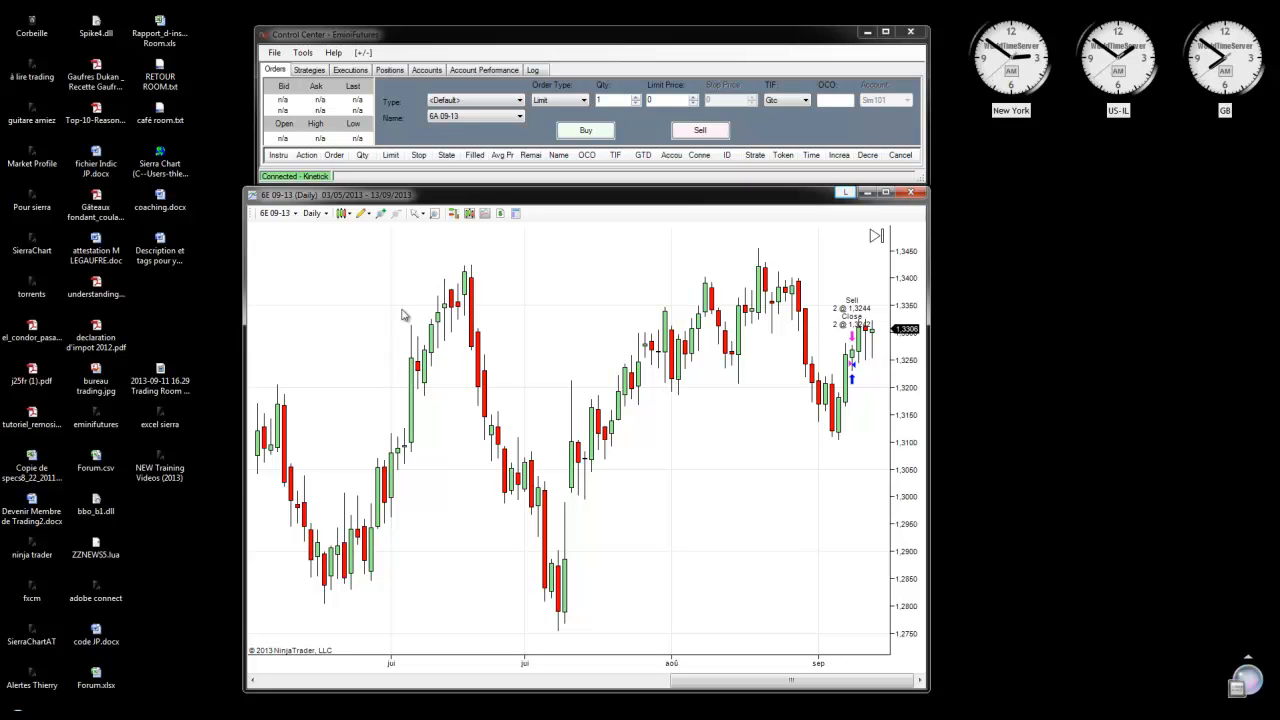
- Switch back to the NinjaTrader download page in Chrome and show the start of the page
mouse_move(224, 714)
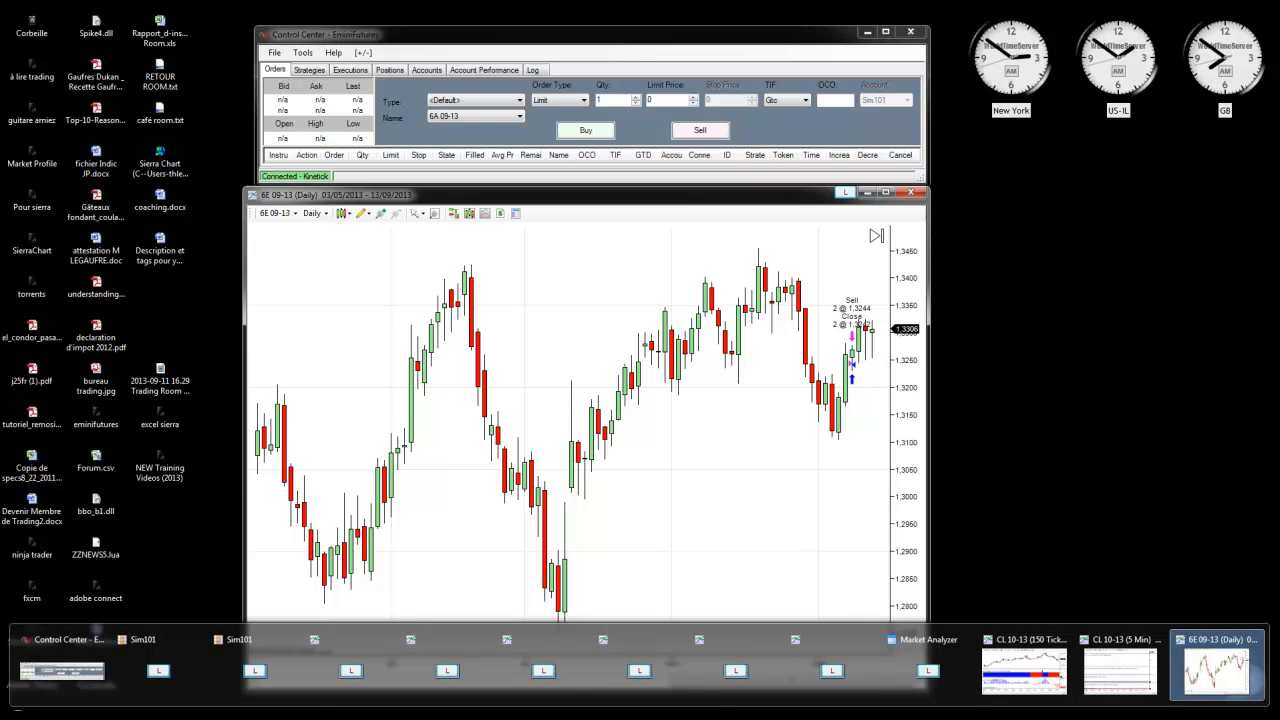
left_click(644, 655)
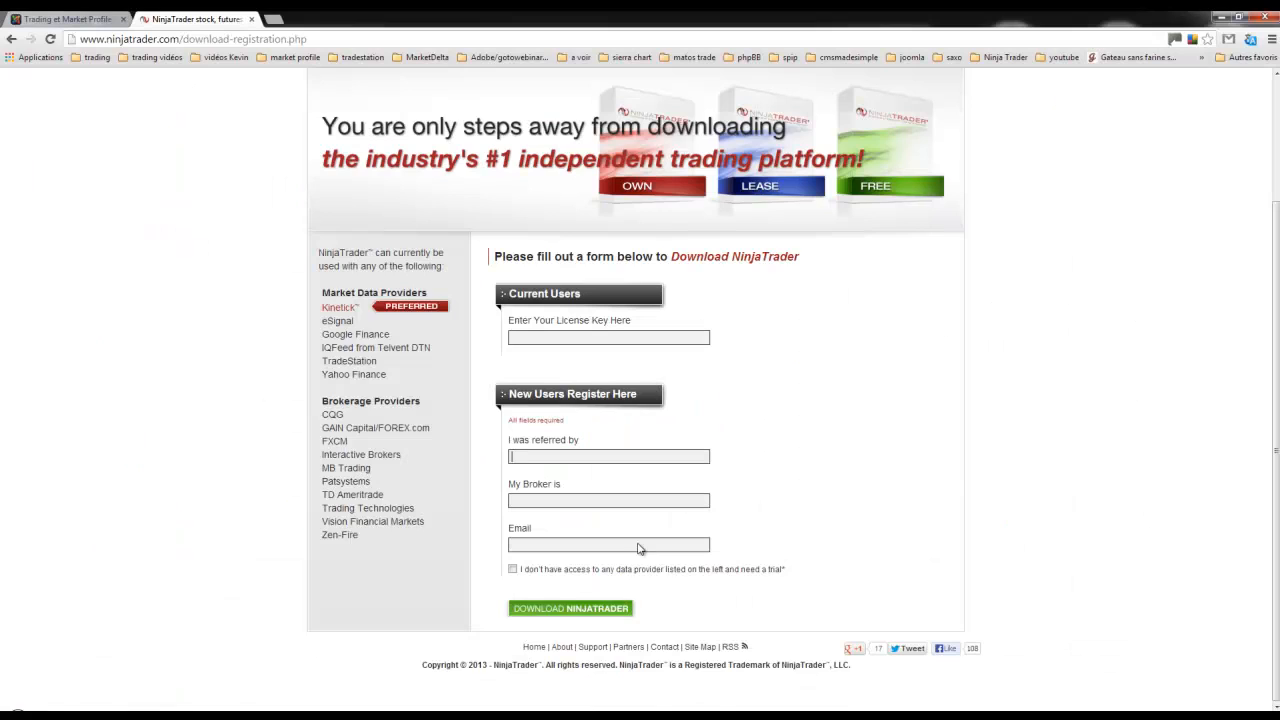
scroll(794, 357, "up", 3)
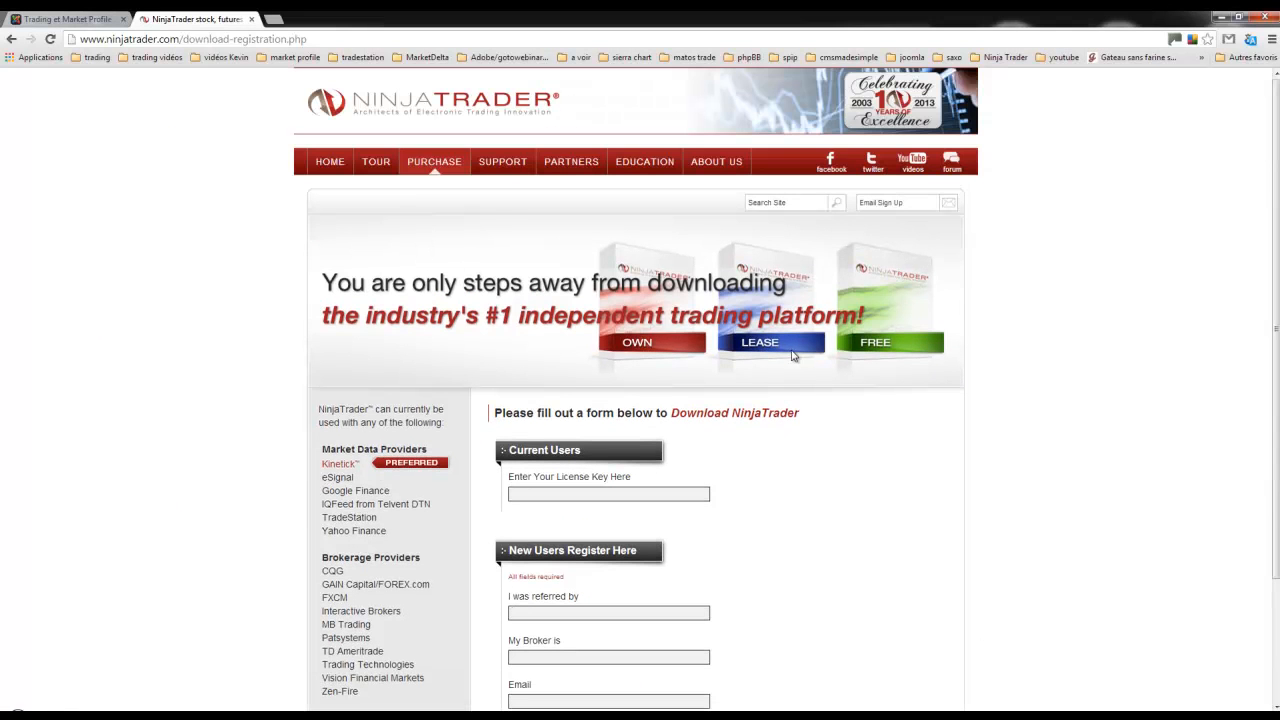
- Open the NinjaTrader site's Support page and review the help options in the Get Help section
left_click(502, 166)
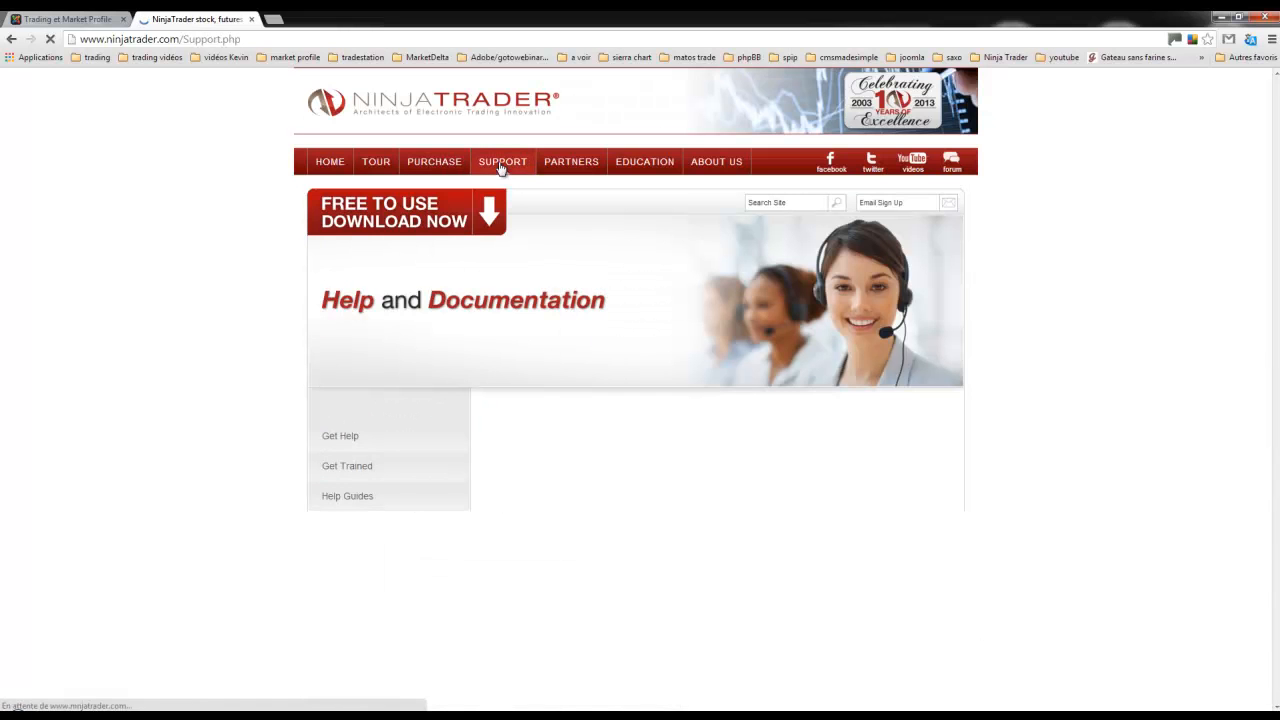
scroll(465, 165, "down", 3)
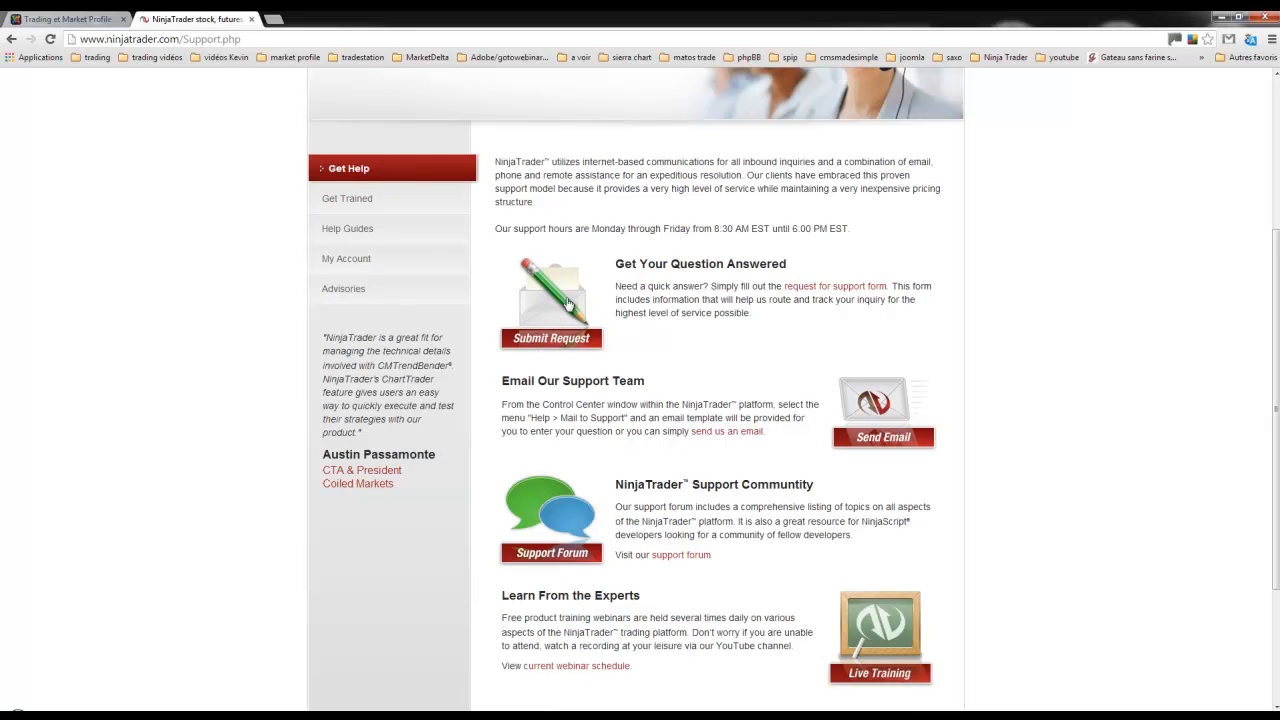
scroll(895, 420, "down", 2)
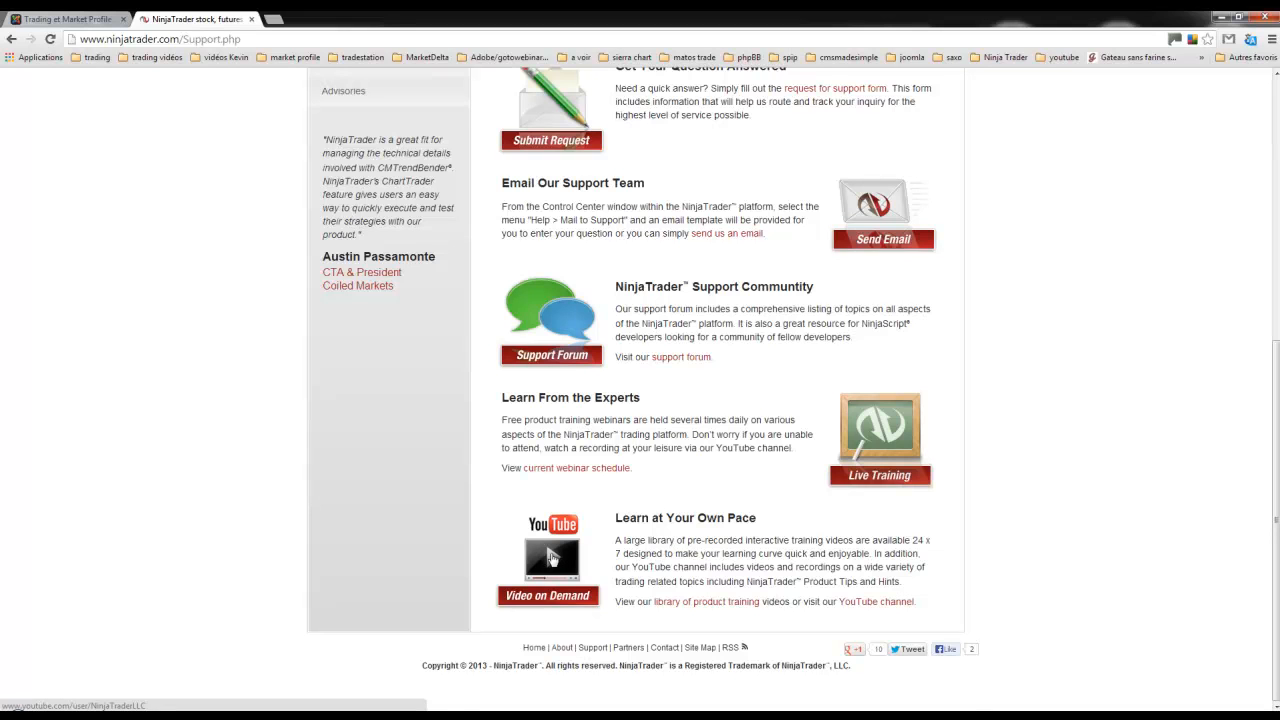
scroll(394, 353, "up", 3)
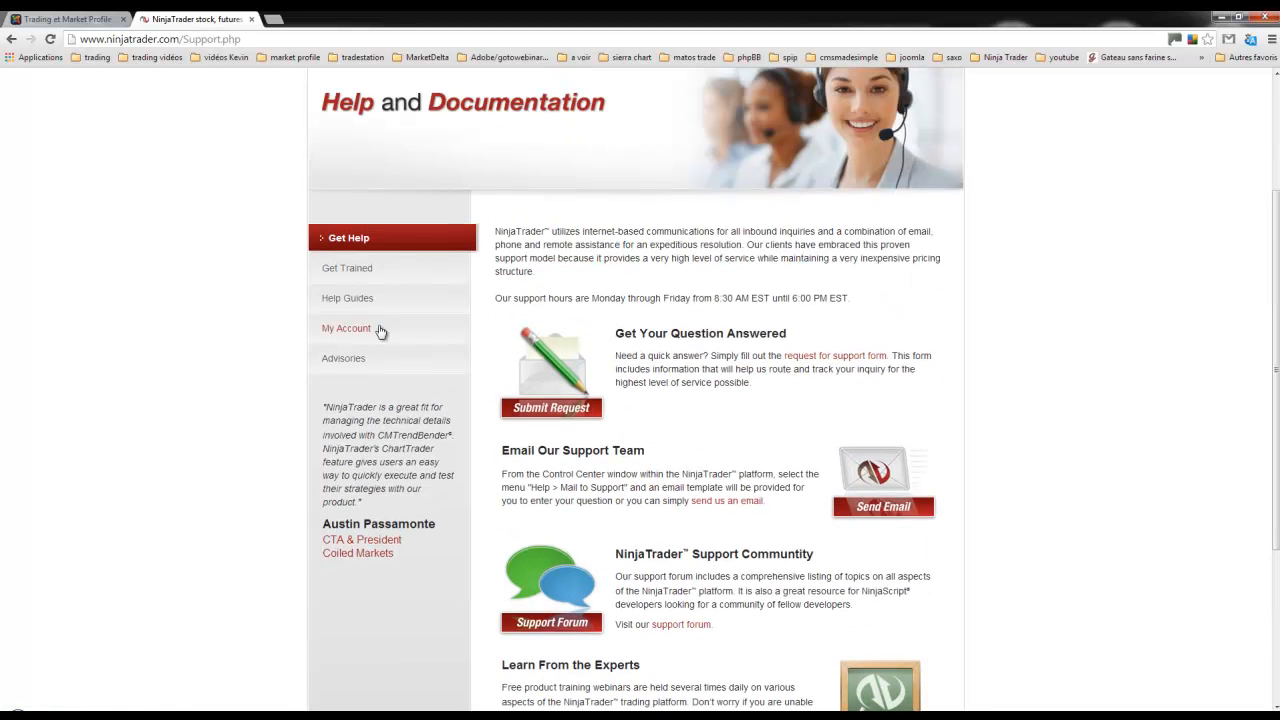
- Review the training videos, YouTube channel and free live webinar curriculum in the Get Trained section
left_click(350, 270)
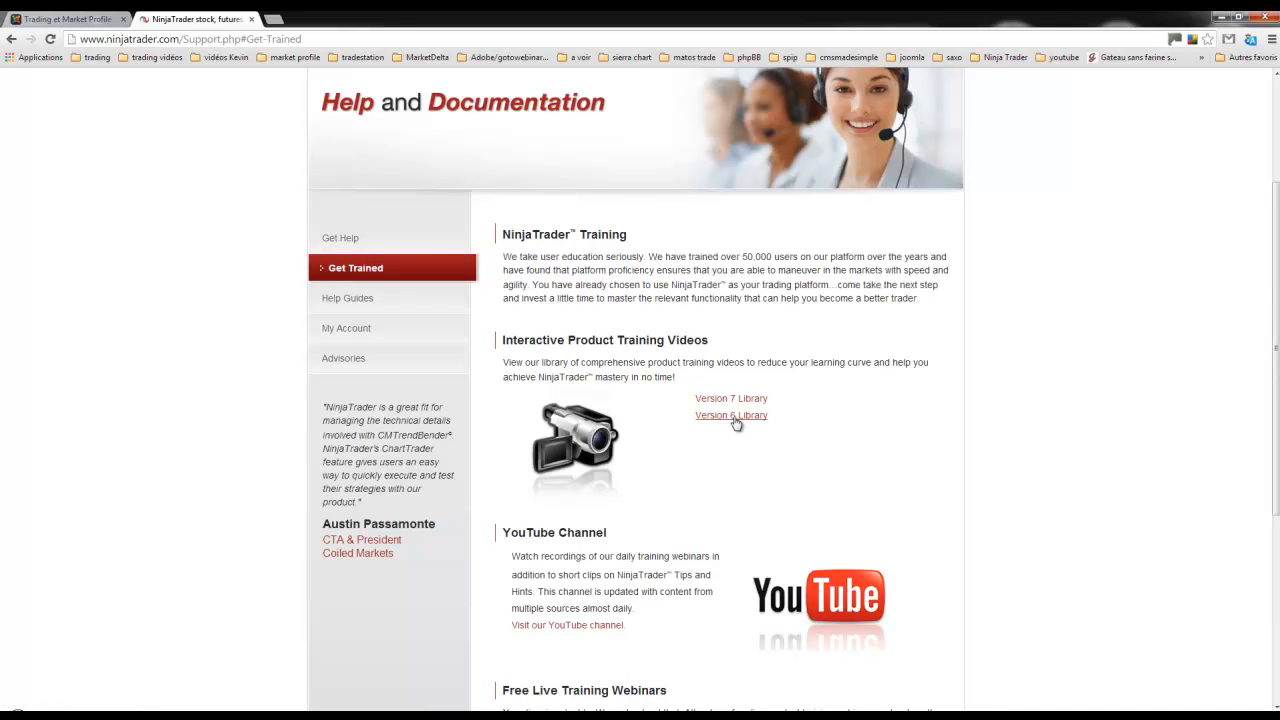
scroll(829, 446, "down", 2)
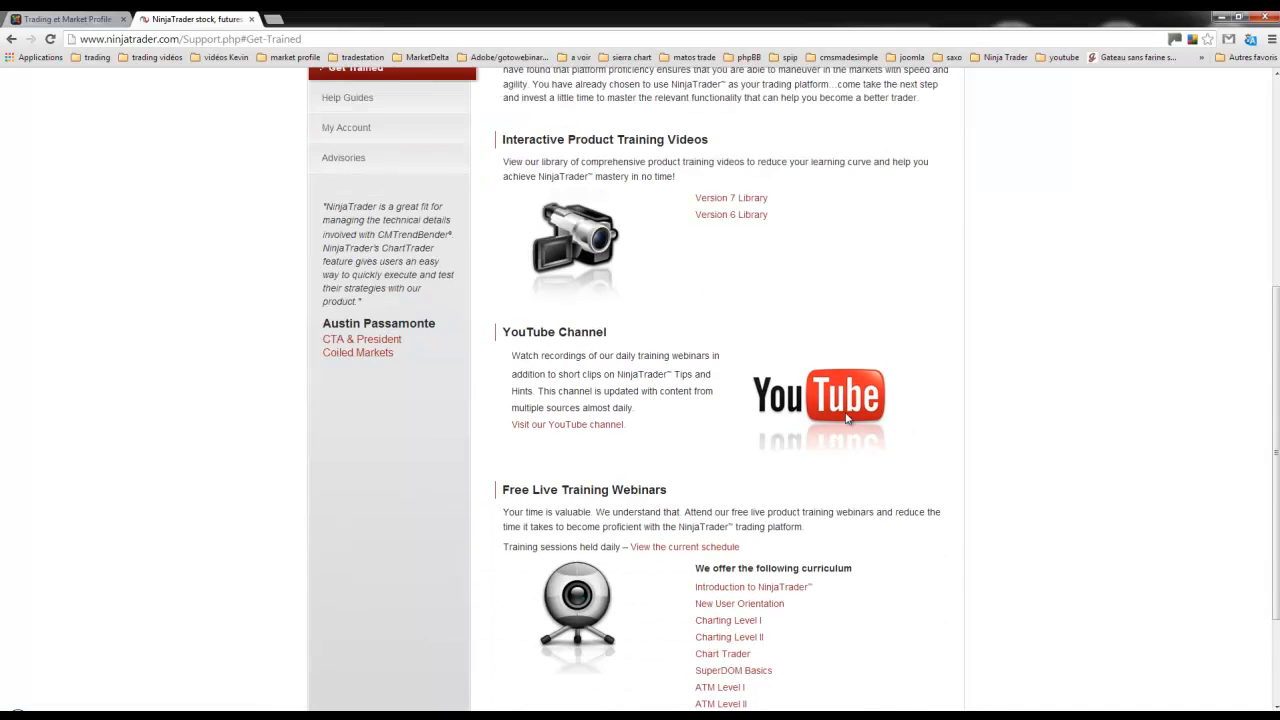
scroll(843, 410, "down", 2)
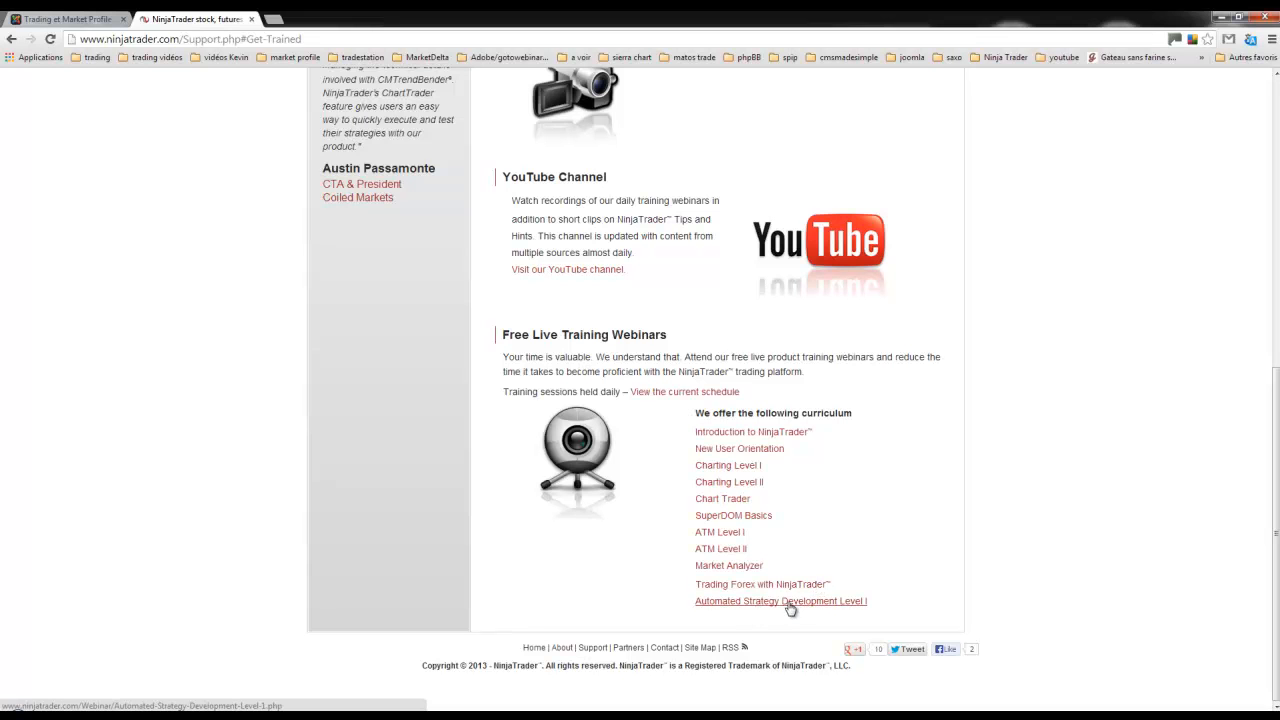
scroll(795, 509, "up", 5)
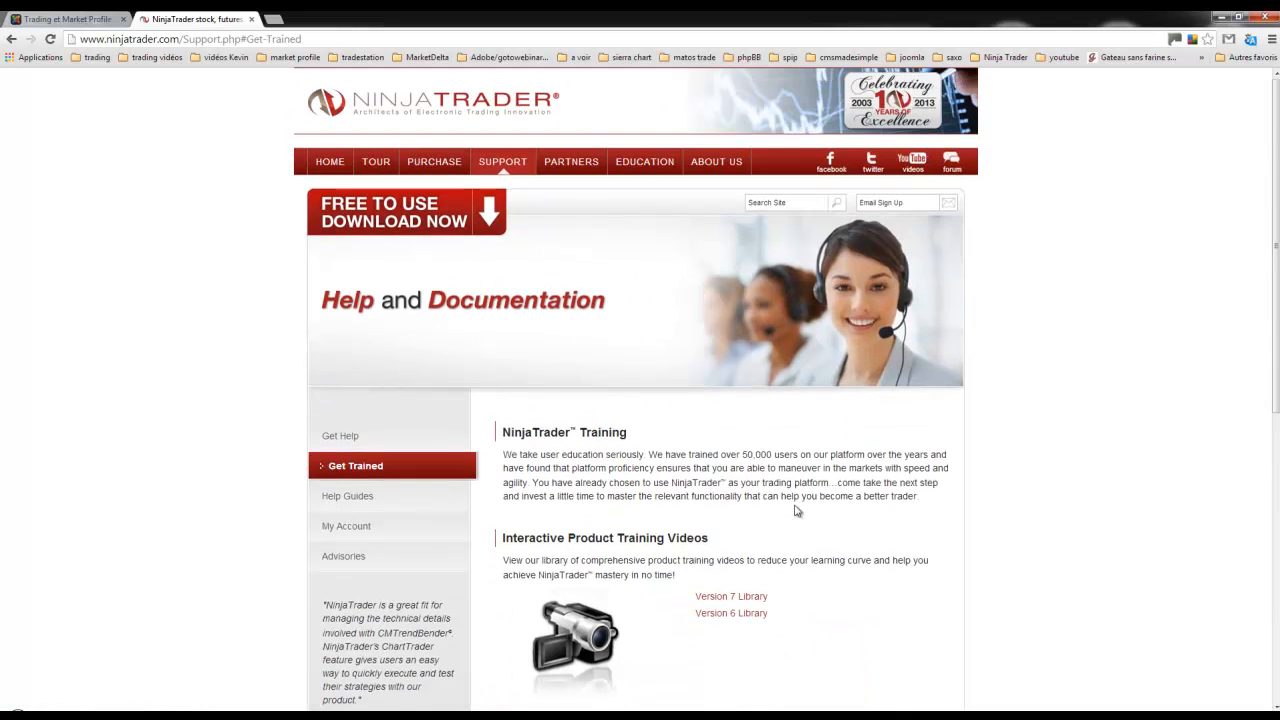
- Open the CQG connection guide from the Help Guides section and read its requirements and configuration instructions
left_click(351, 498)
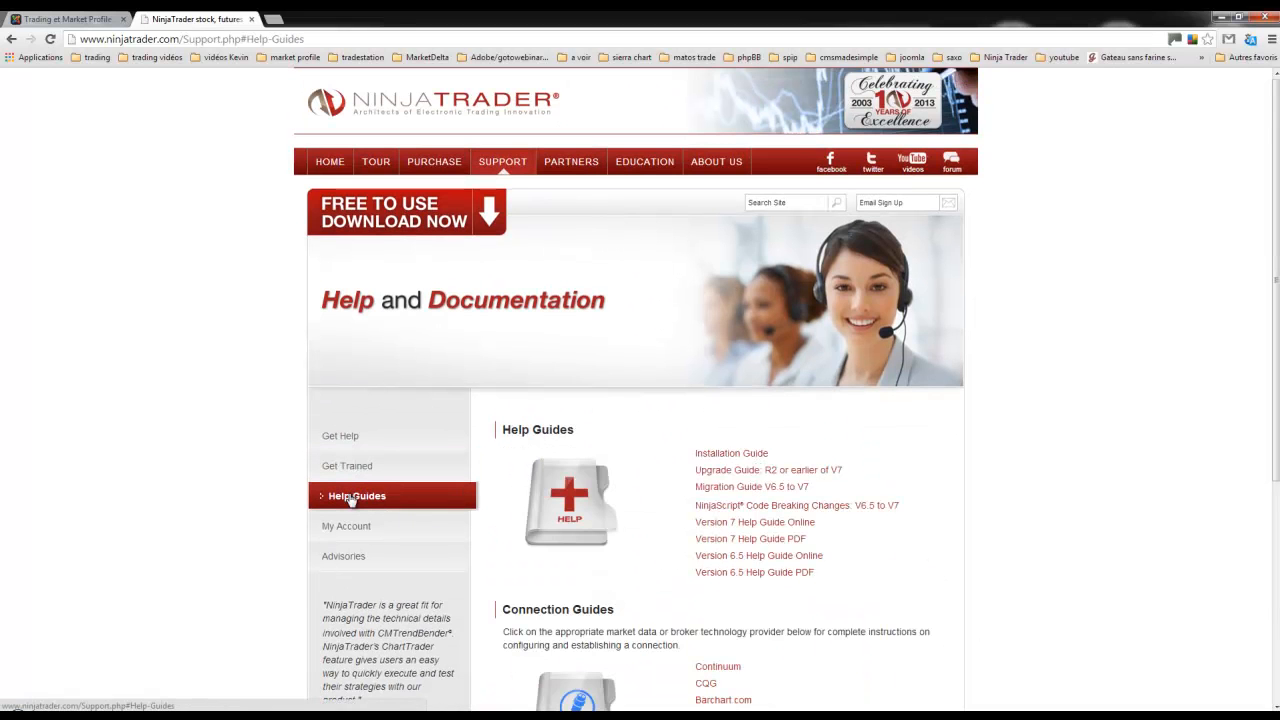
scroll(506, 484, "down", 4)
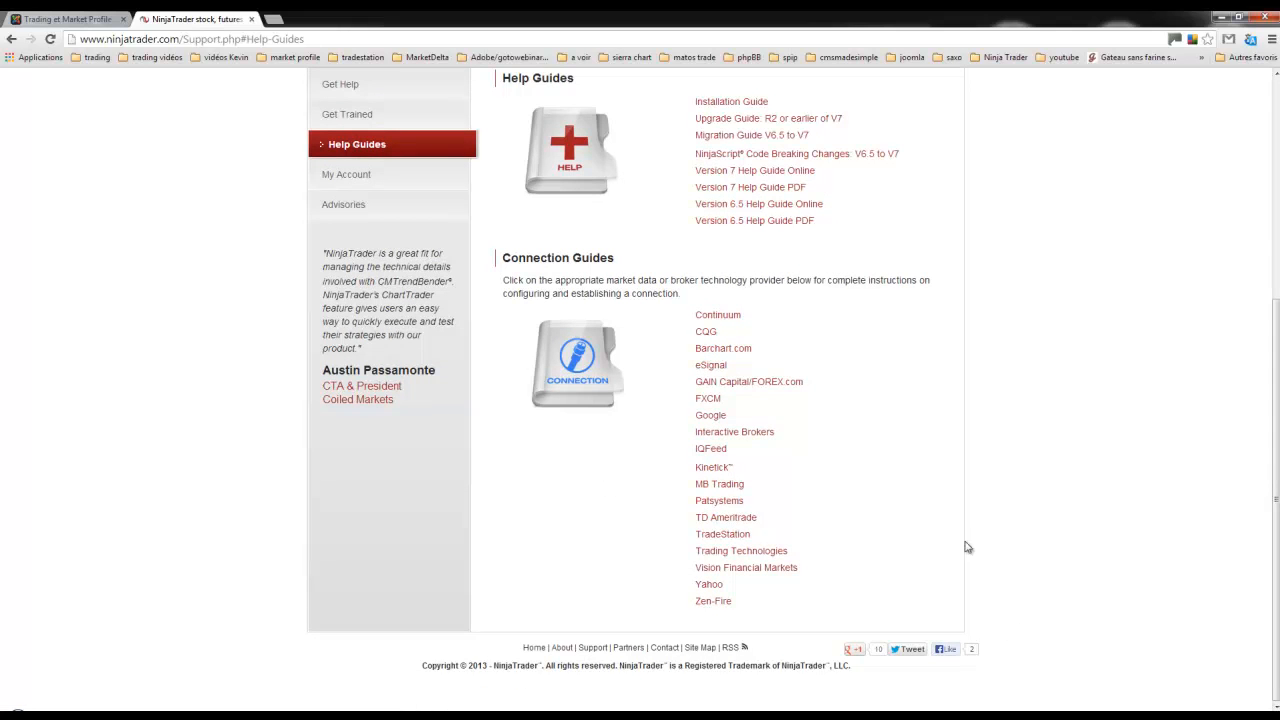
left_click(708, 334)
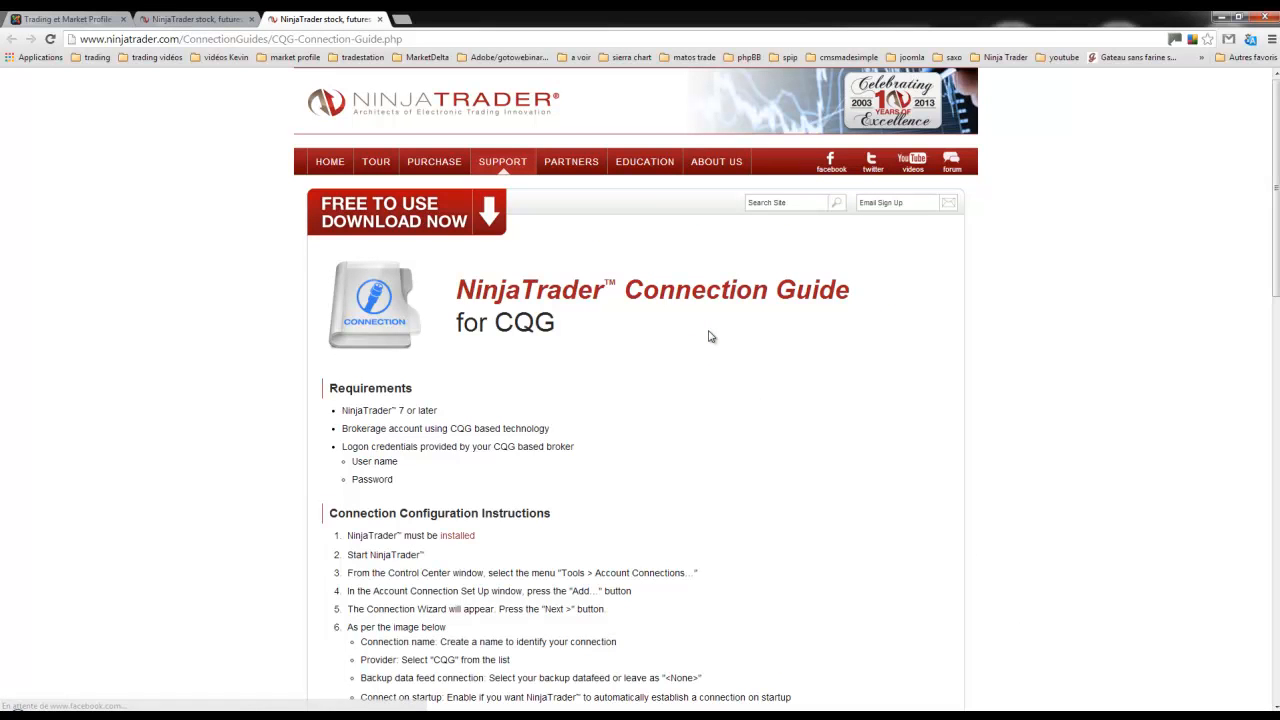
scroll(708, 335, "down", 3)
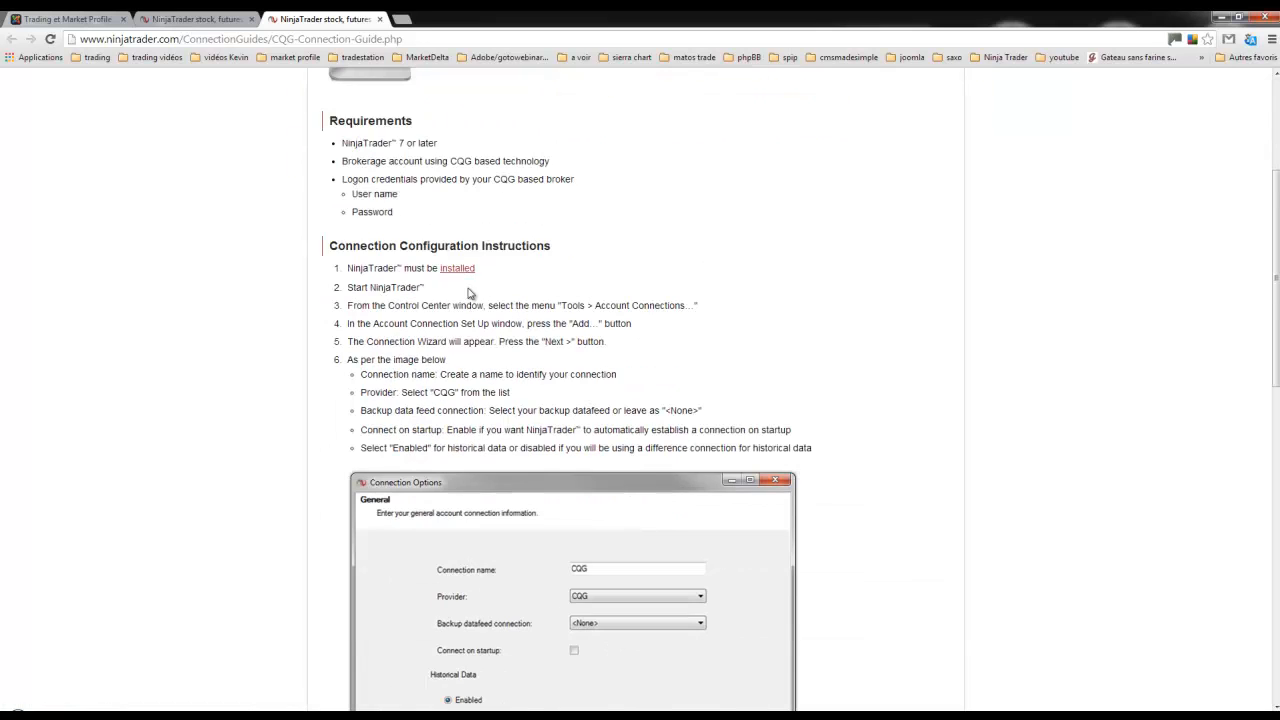
scroll(434, 255, "down", 2)
scroll(837, 475, "up", 1)
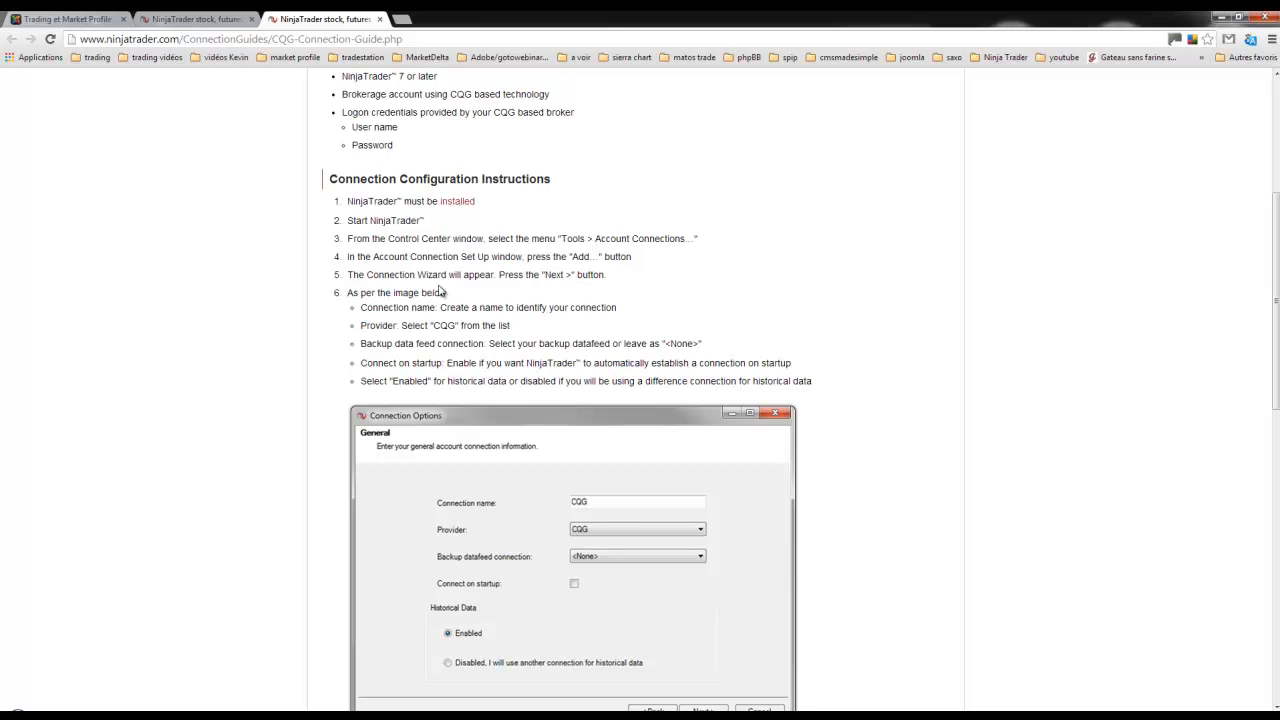
- Switch to NinjaTrader and start a new account connection named AMP with CQG as the provider
left_click(1221, 17)
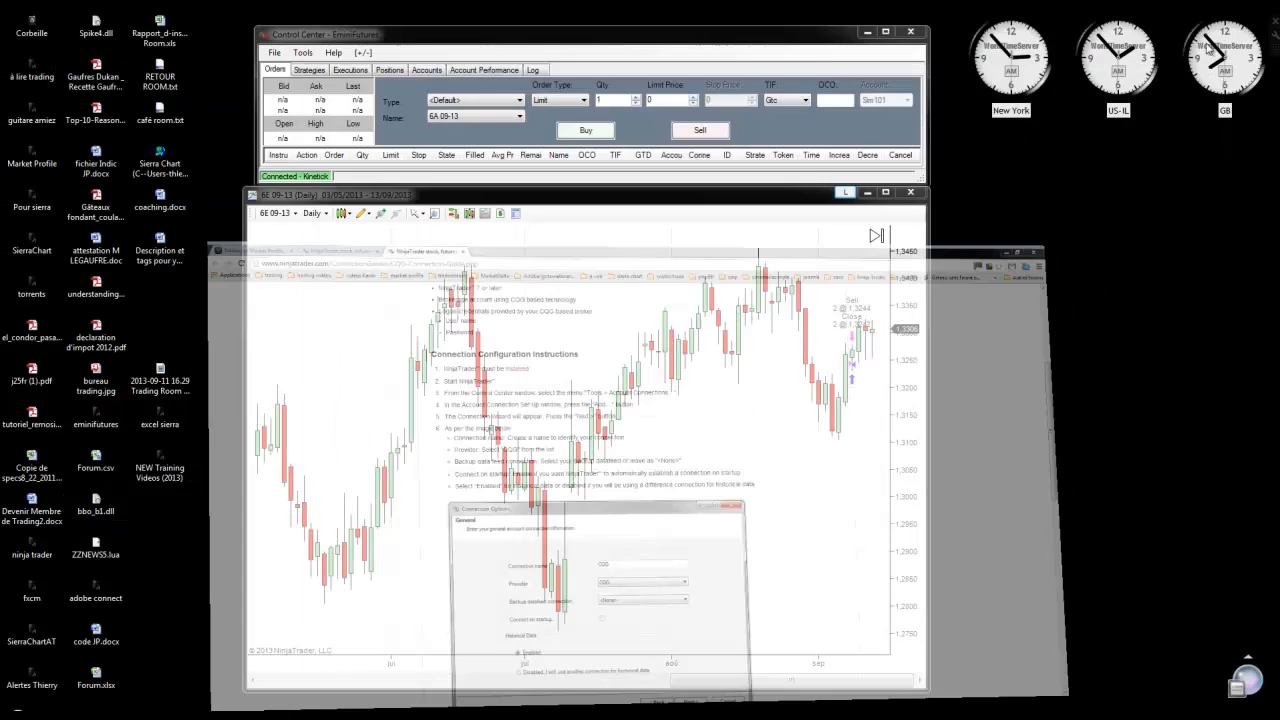
left_click(302, 52)
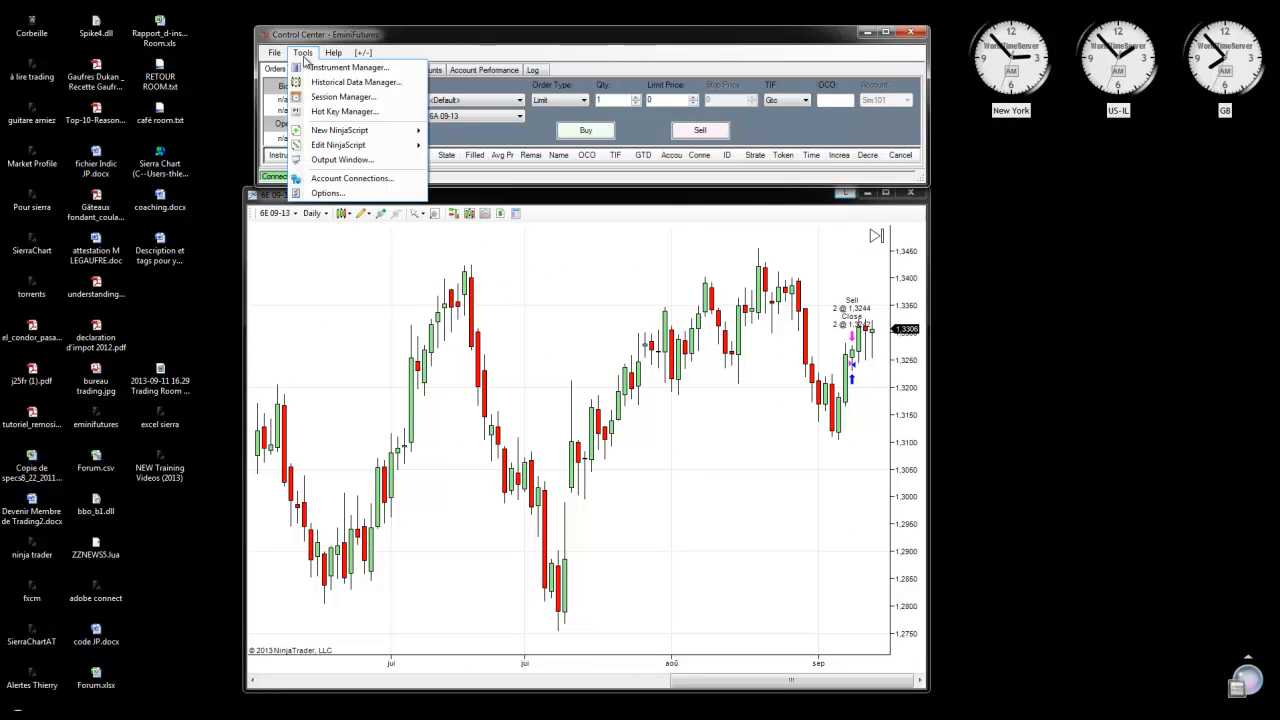
left_click(322, 178)
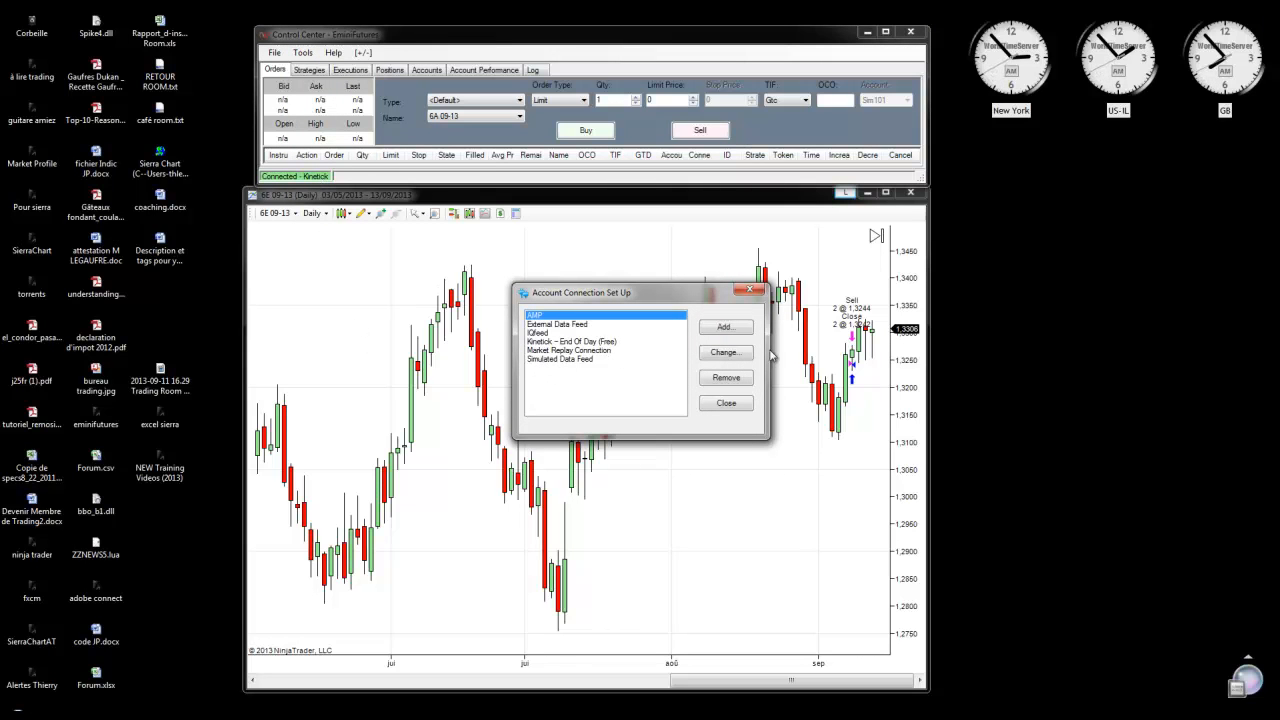
left_click(726, 328)
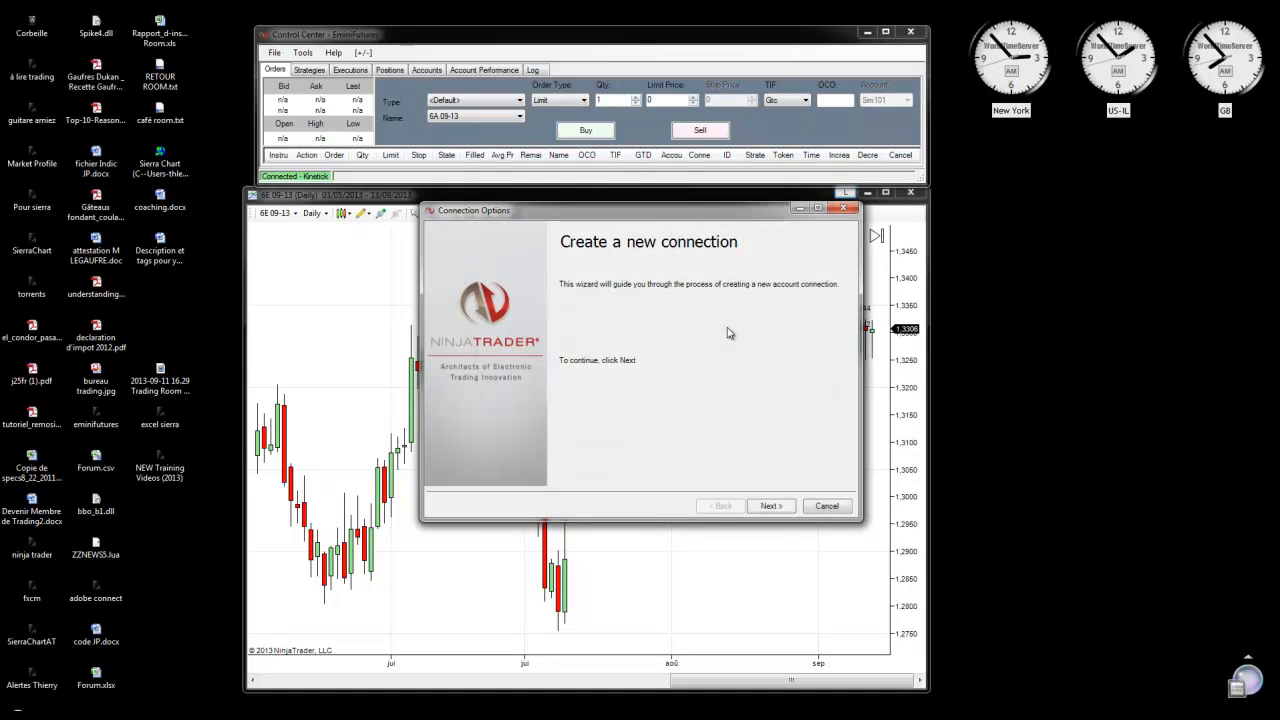
left_click(771, 506)
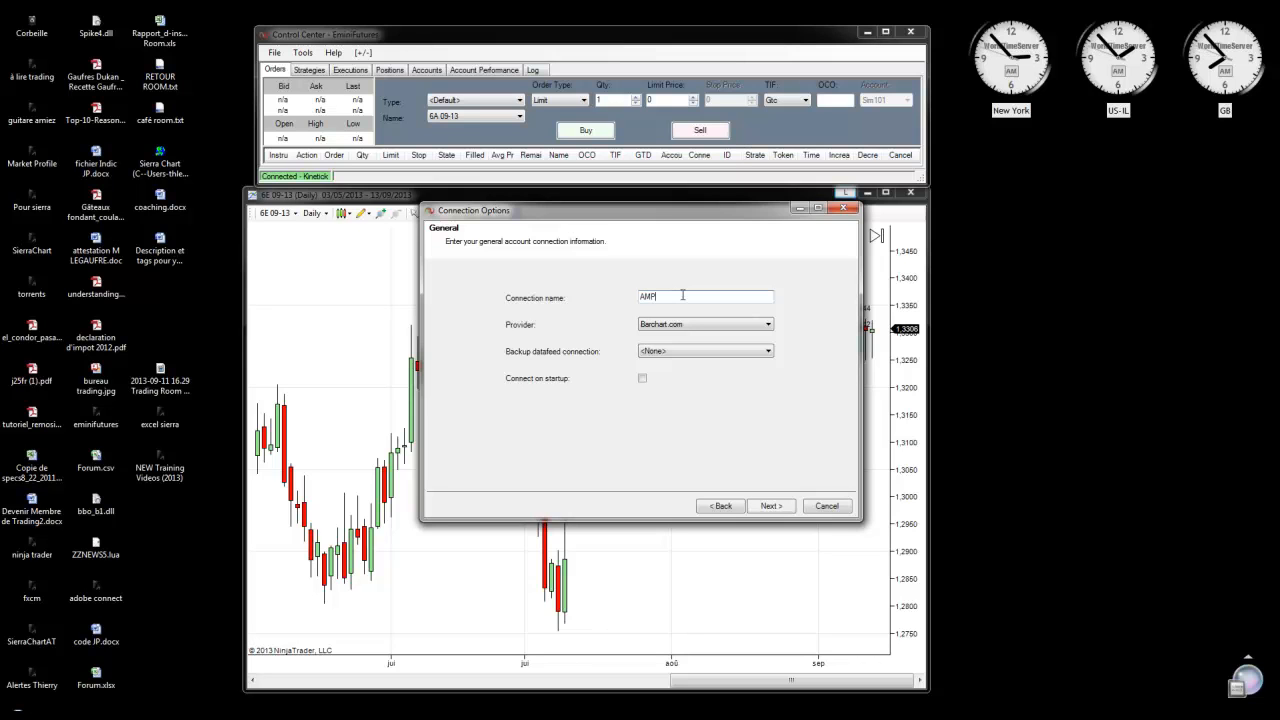
left_click(765, 326)
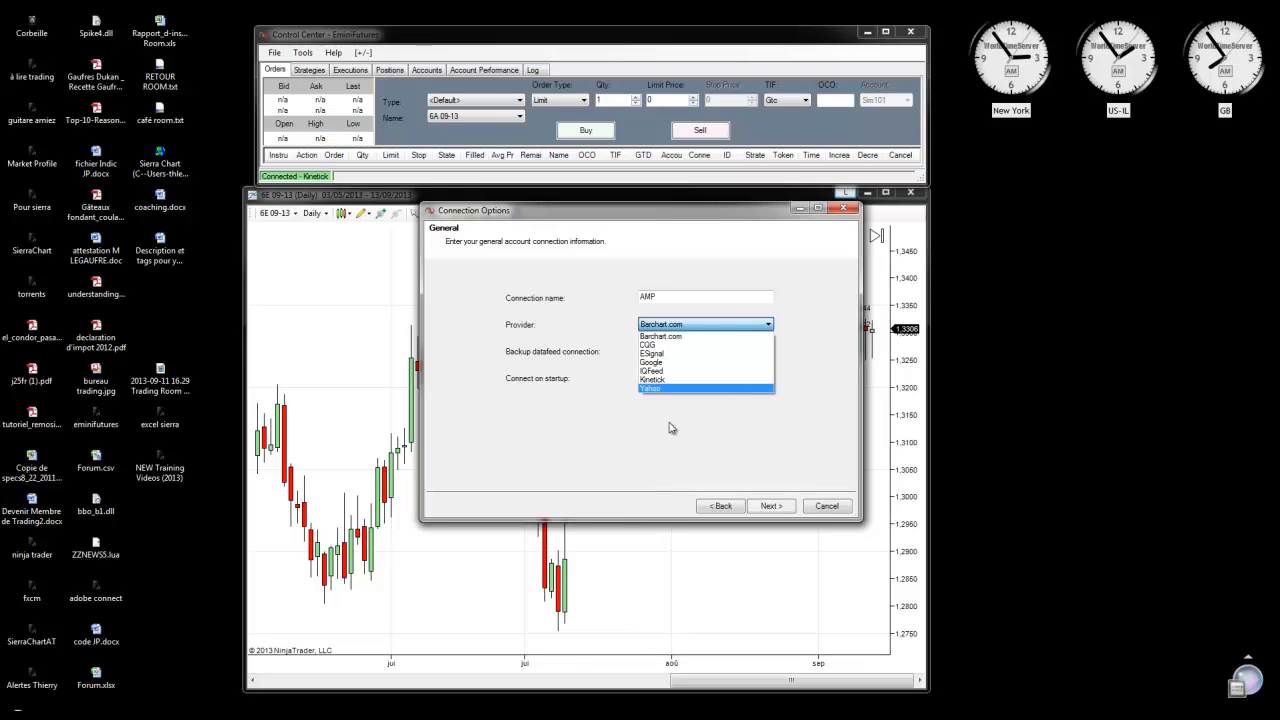
left_click(656, 346)
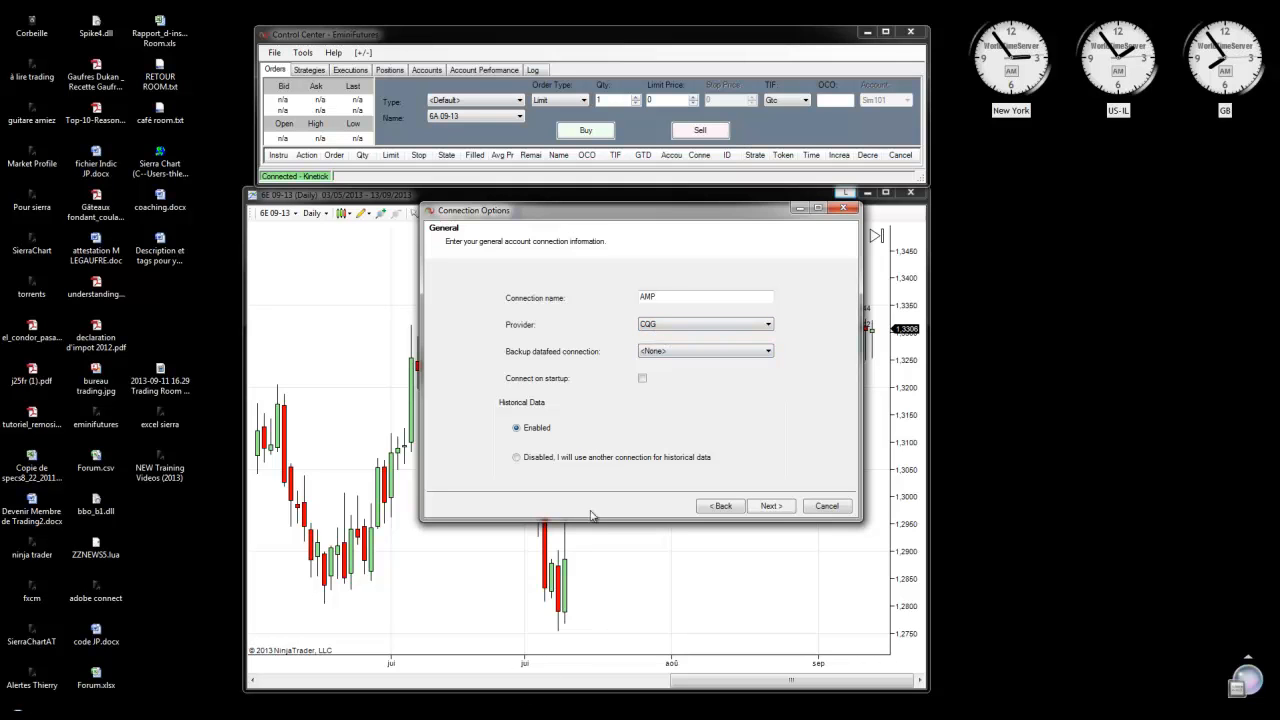
- Compare the new connection's general settings with those in the CQG guide in Chrome and return to NinjaTrader
mouse_move(640, 716)
left_click(640, 660)
scroll(551, 432, "down", 2)
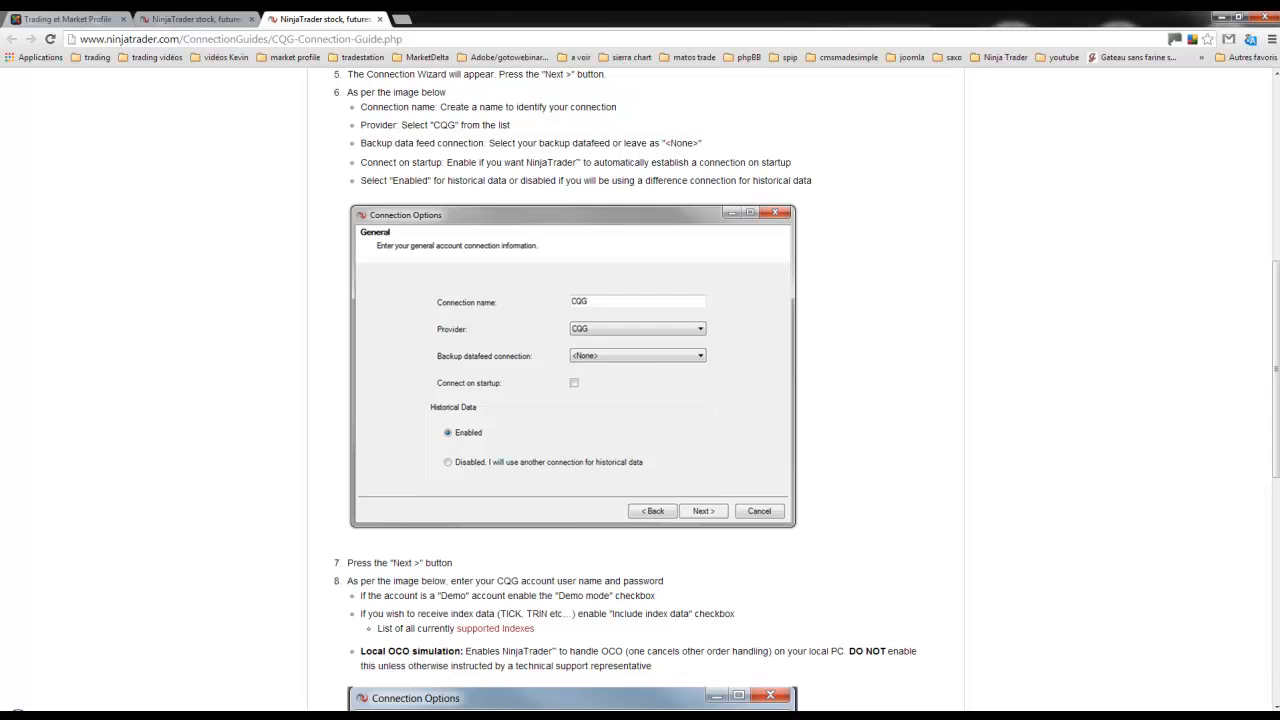
left_click(172, 639)
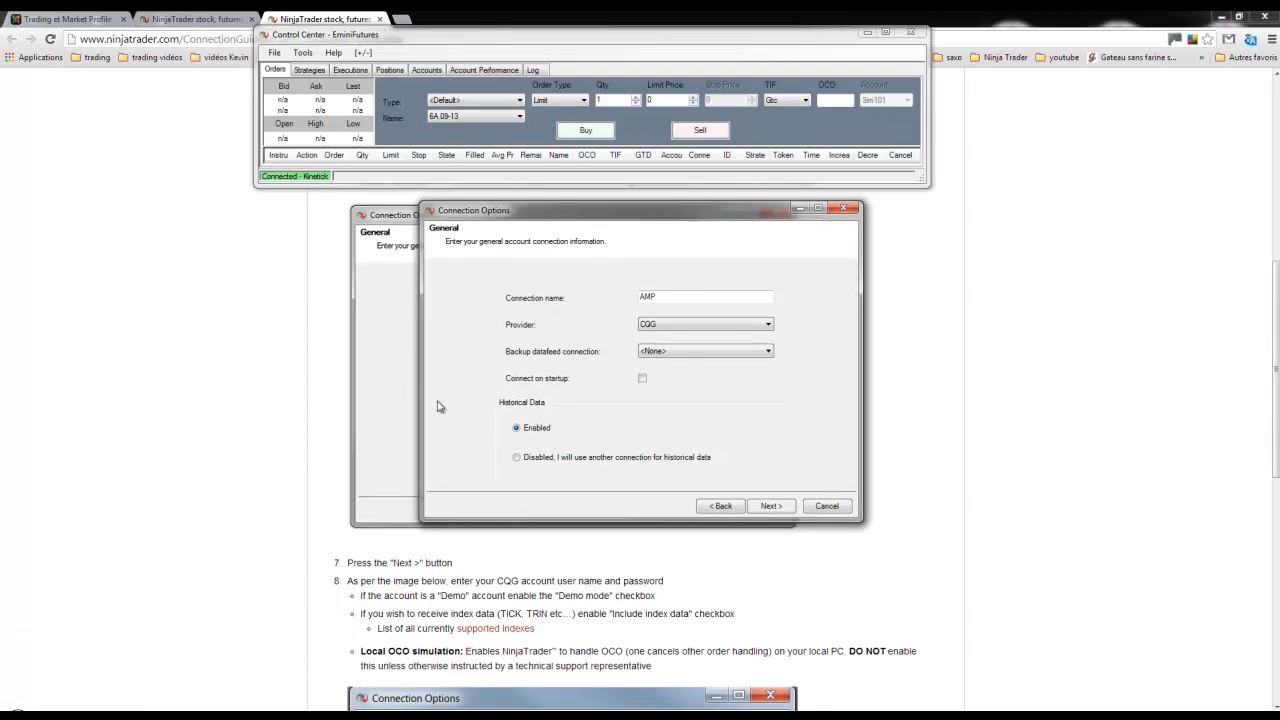
- Give the new connection a different name and proceed to the CQG account information page
left_click(779, 510)
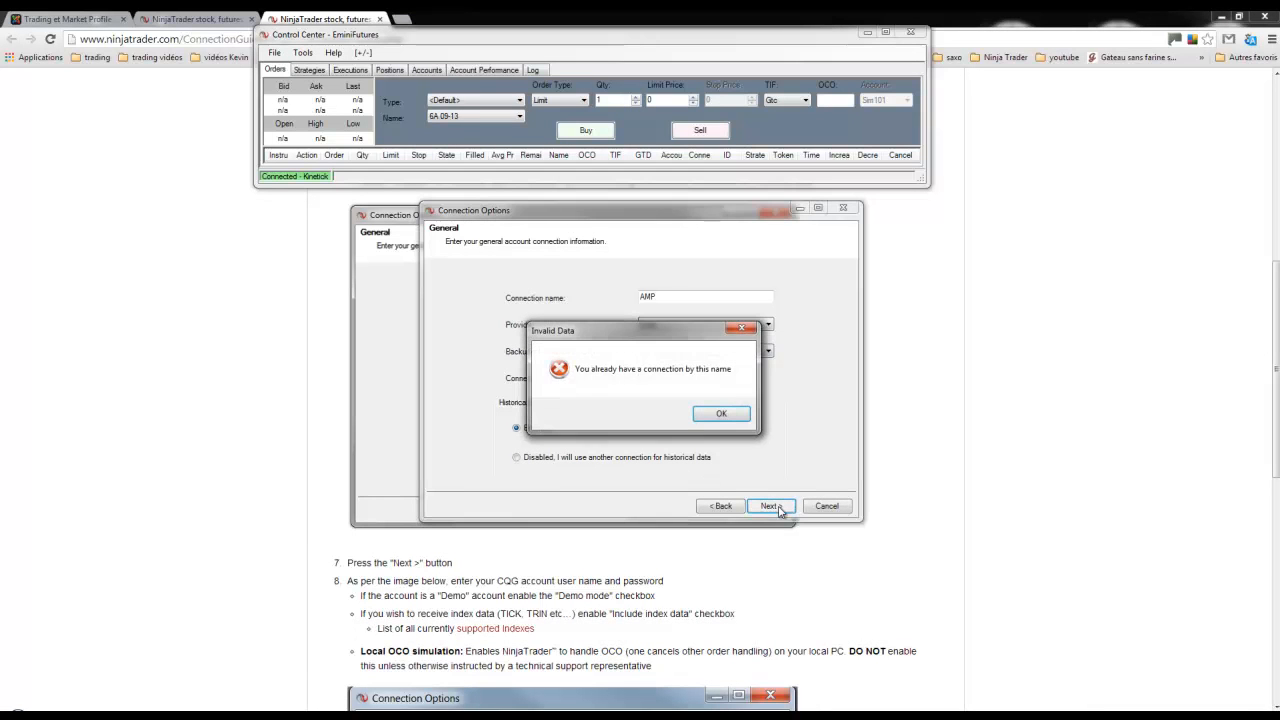
left_click(724, 414)
left_click(681, 300)
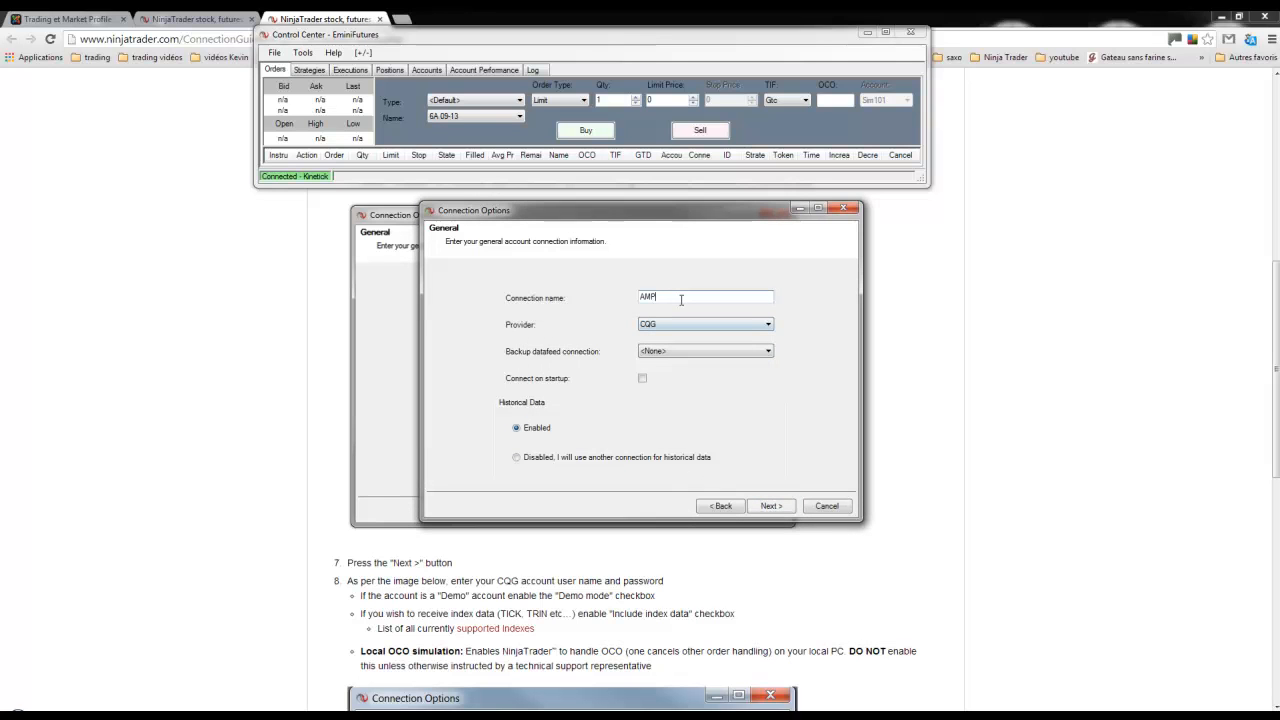
left_click(758, 507)
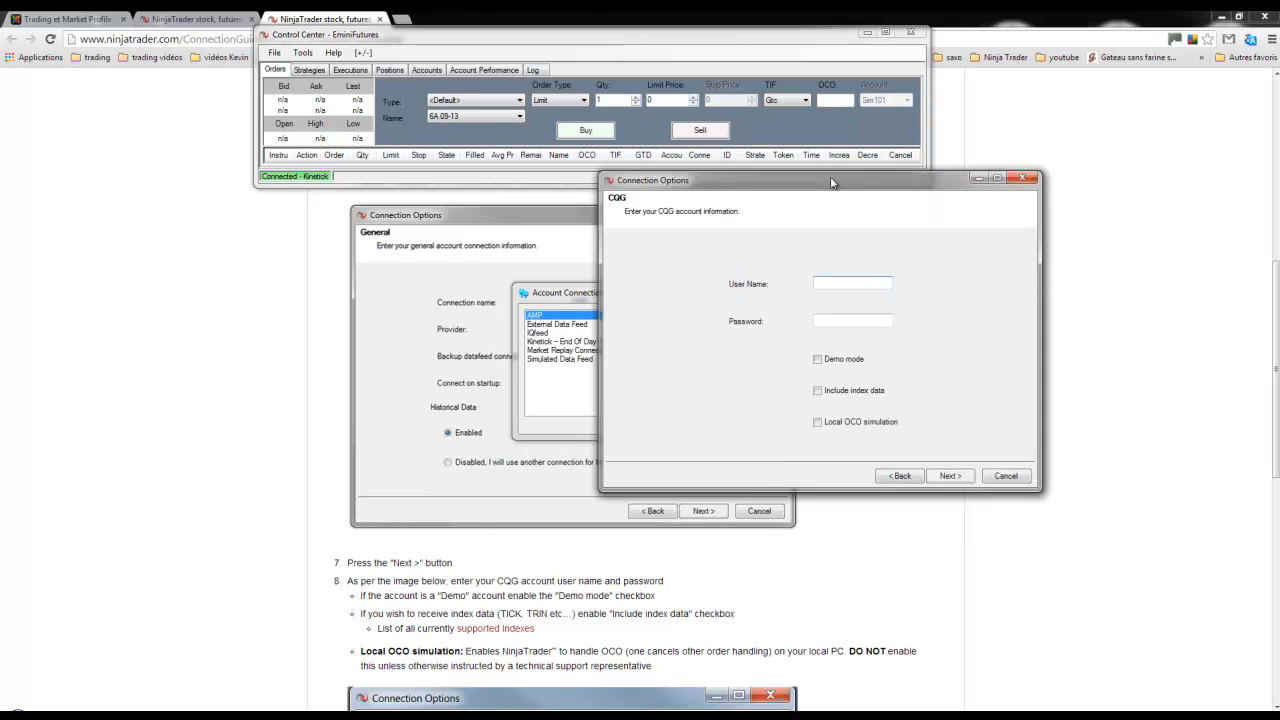
- Read the CQG guide's account credentials step, final connection steps and disclaimer in Chrome
scroll(995, 303, "down", 5)
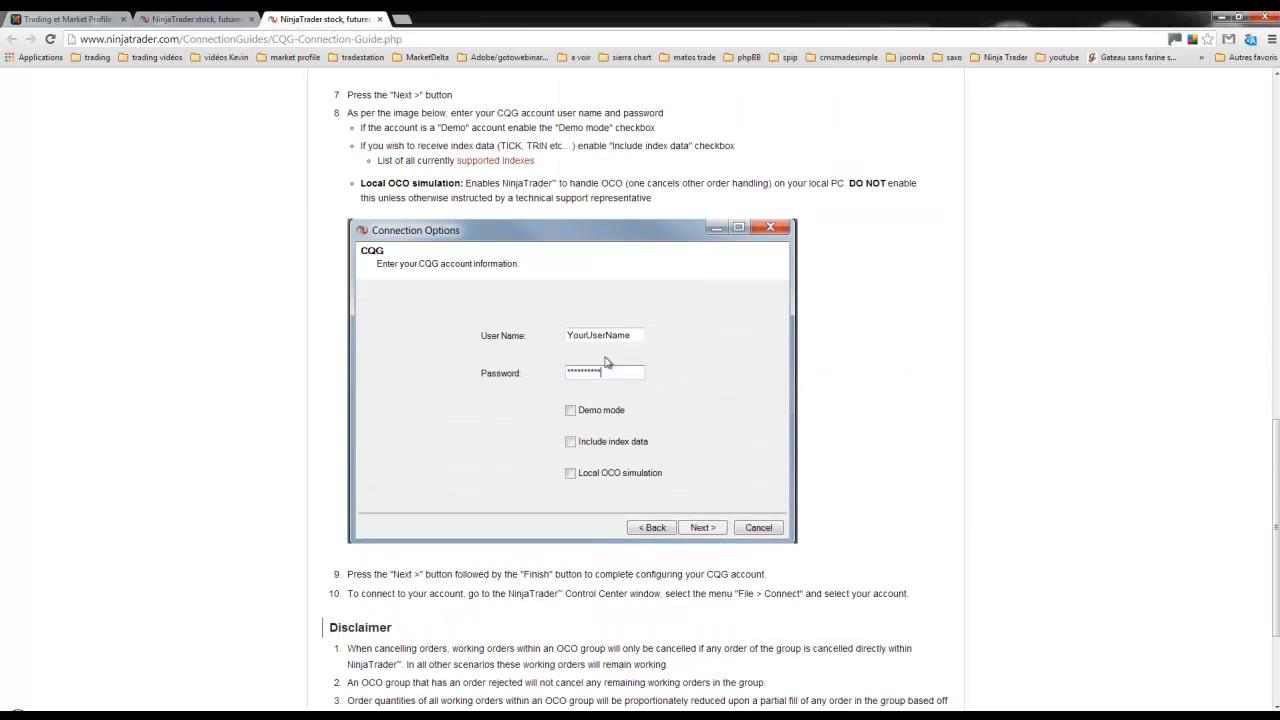
scroll(781, 374, "down", 1)
scroll(781, 374, "up", 1)
scroll(605, 270, "down", 2)
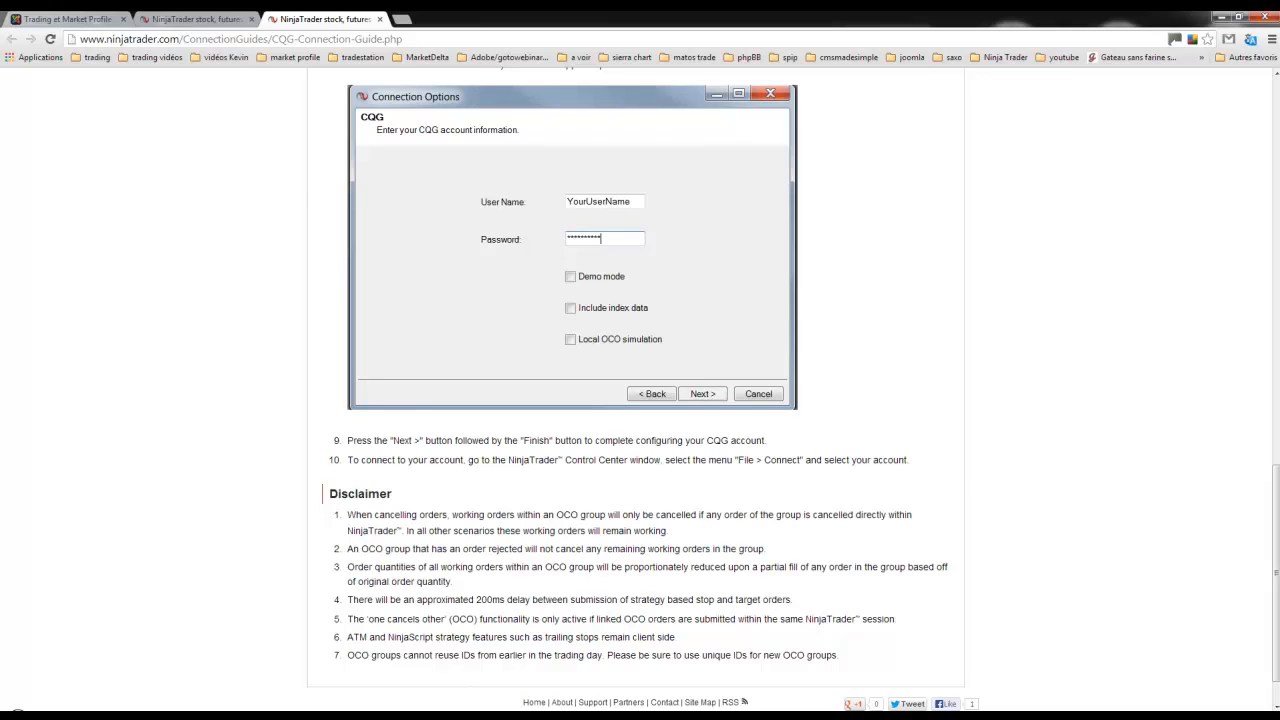
- Return to NinjaTrader, cancel the new CQG connection and close the account connection setup
key("alt+Tab")
left_click_drag(769, 147, 701, 157)
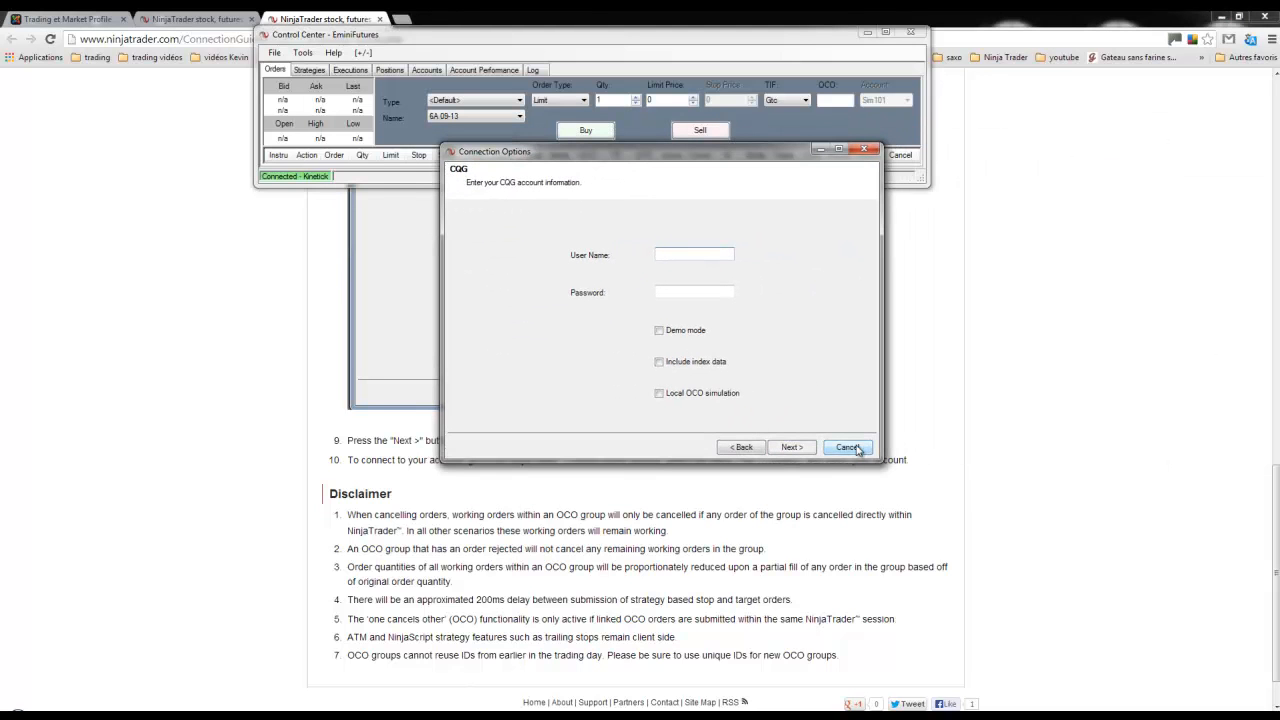
left_click(847, 447)
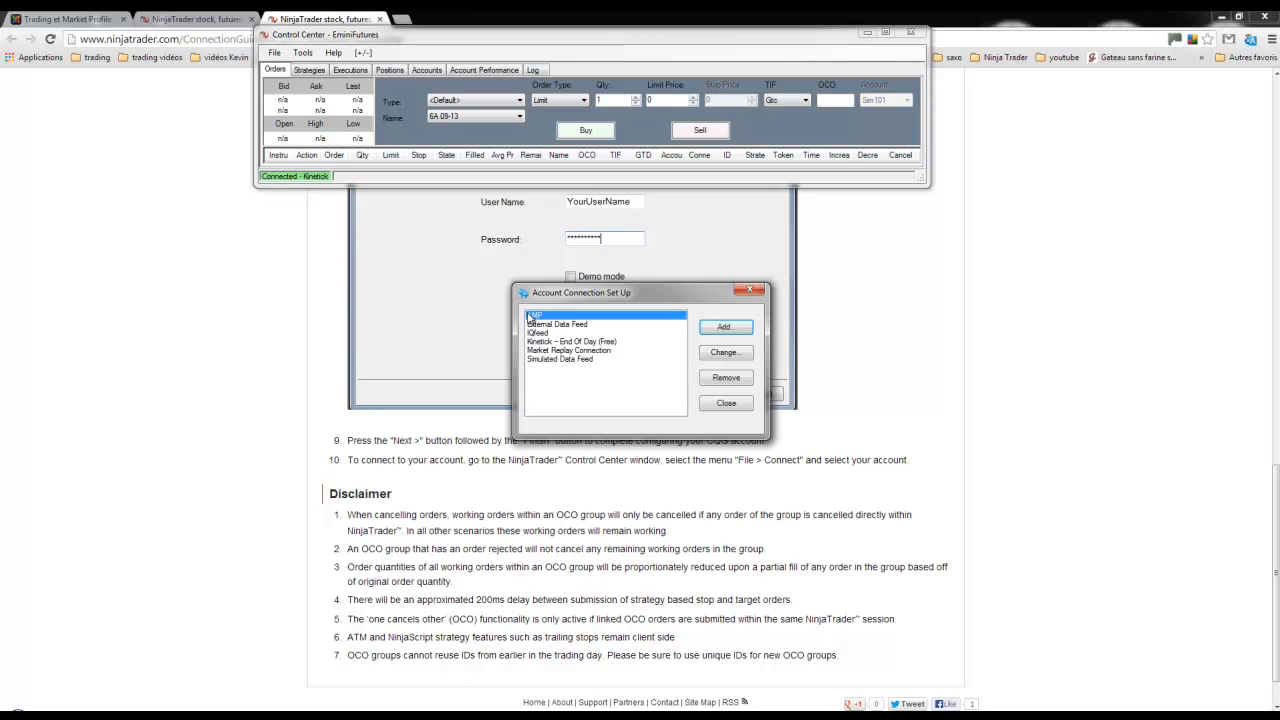
left_click(732, 406)
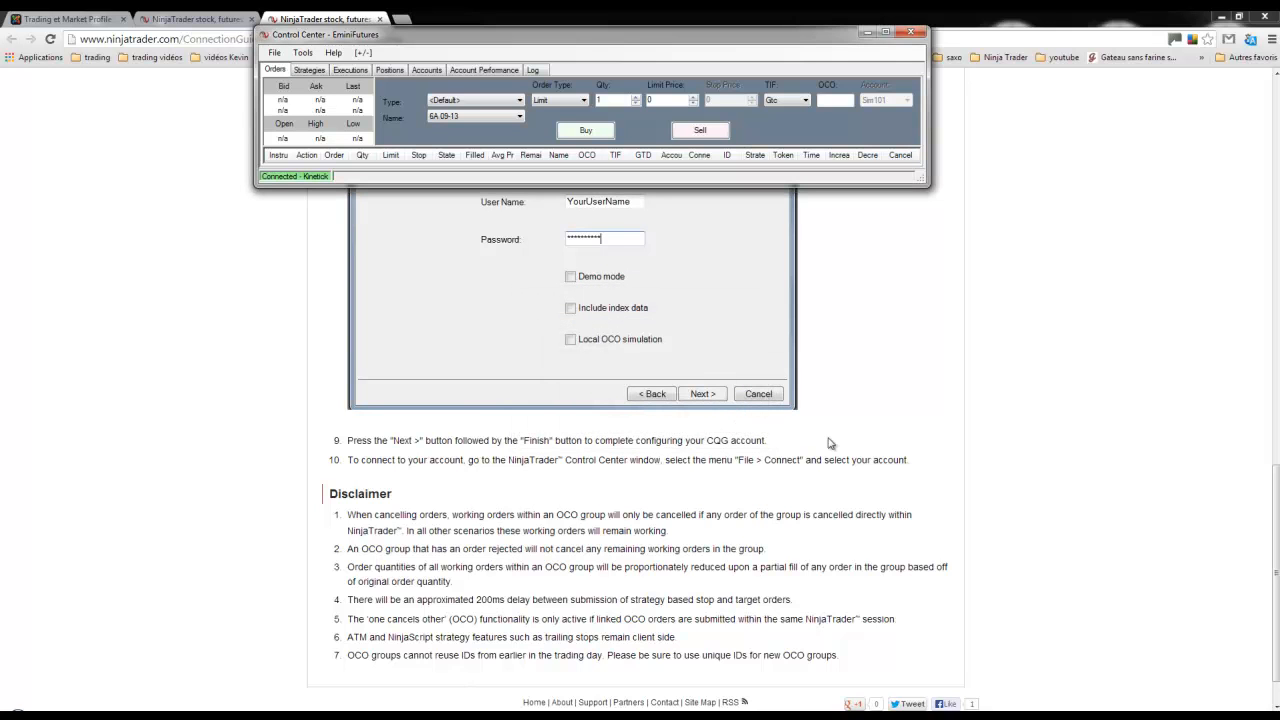
- Disconnect the Kinetick – End Of Day (Free) feed and connect to the existing AMP account connection
left_click(274, 54)
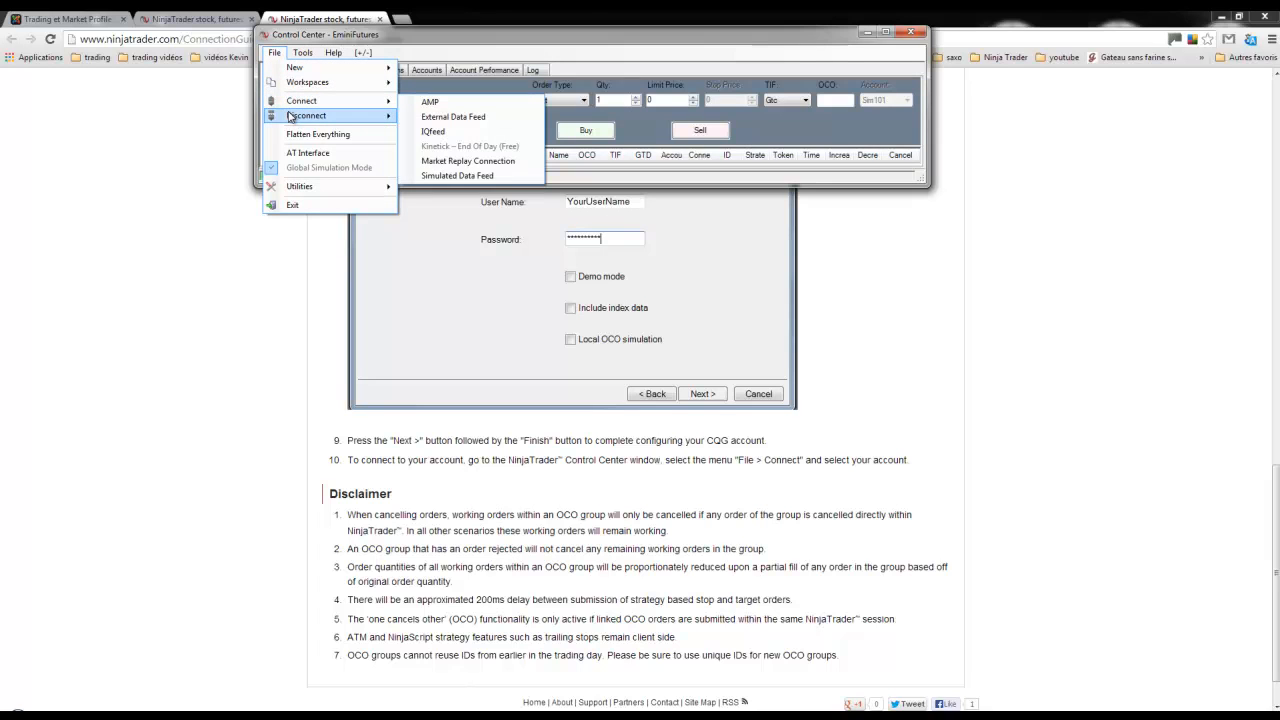
mouse_move(292, 116)
left_click(444, 163)
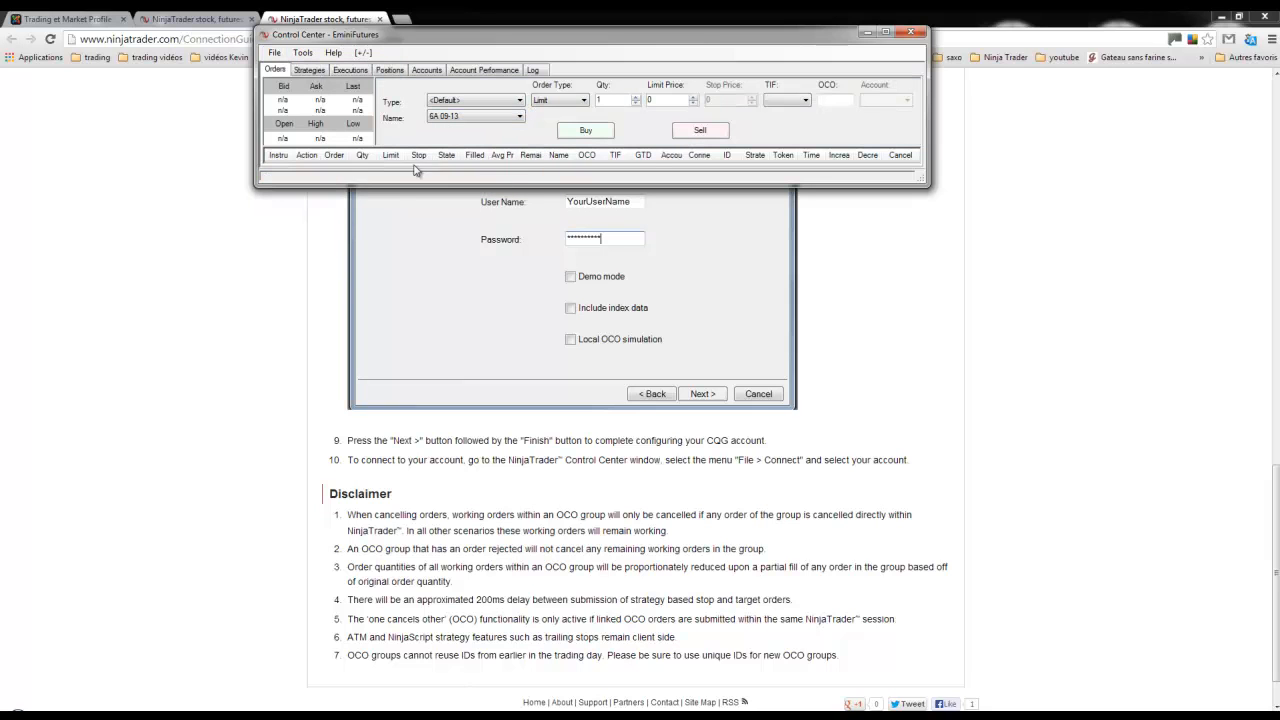
left_click(274, 53)
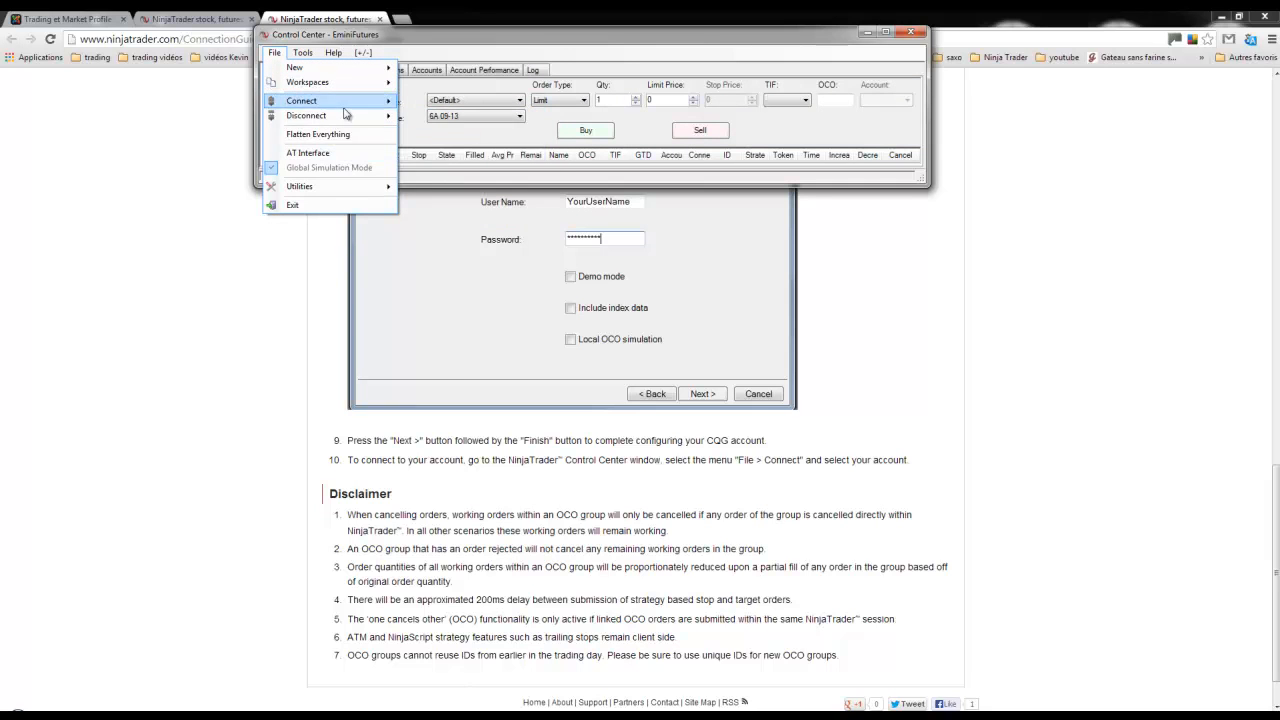
left_click(423, 104)
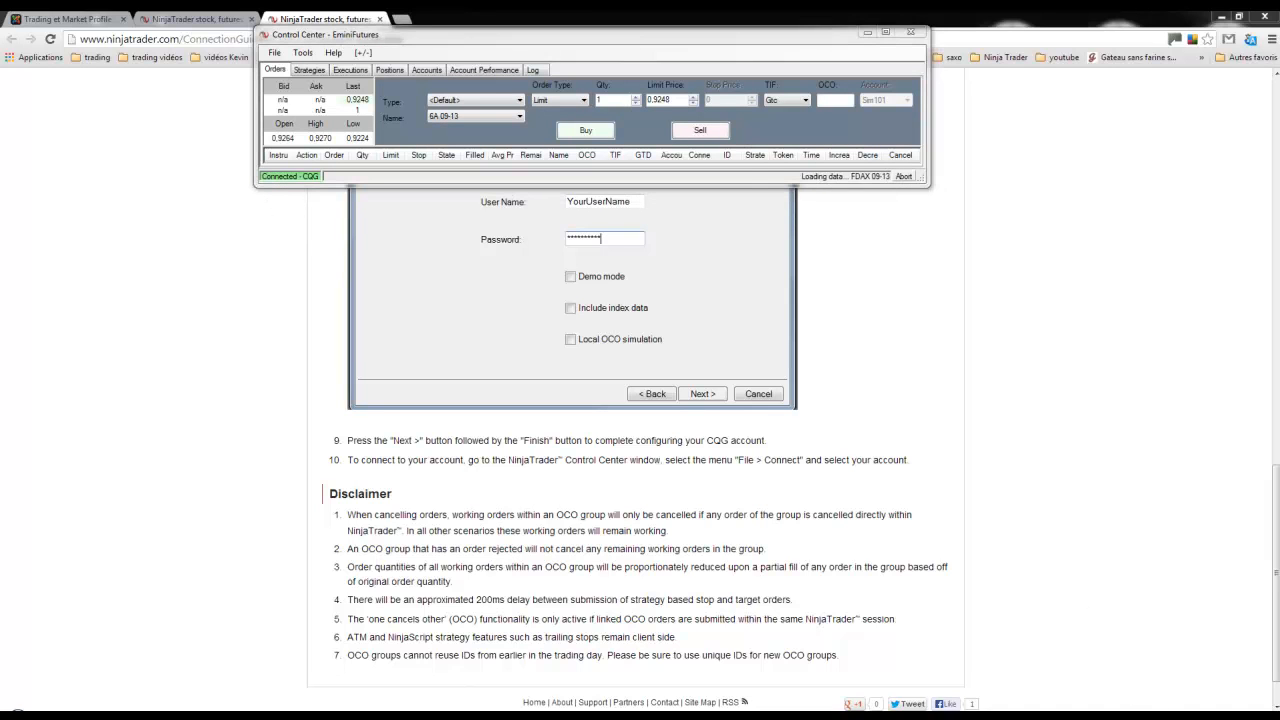
- Adjust the computer's playback volume slightly
left_click(1128, 716)
mouse_move(1122, 632)
left_mouse_down()
mouse_move(1118, 608)
mouse_move(1117, 620)
left_mouse_up()
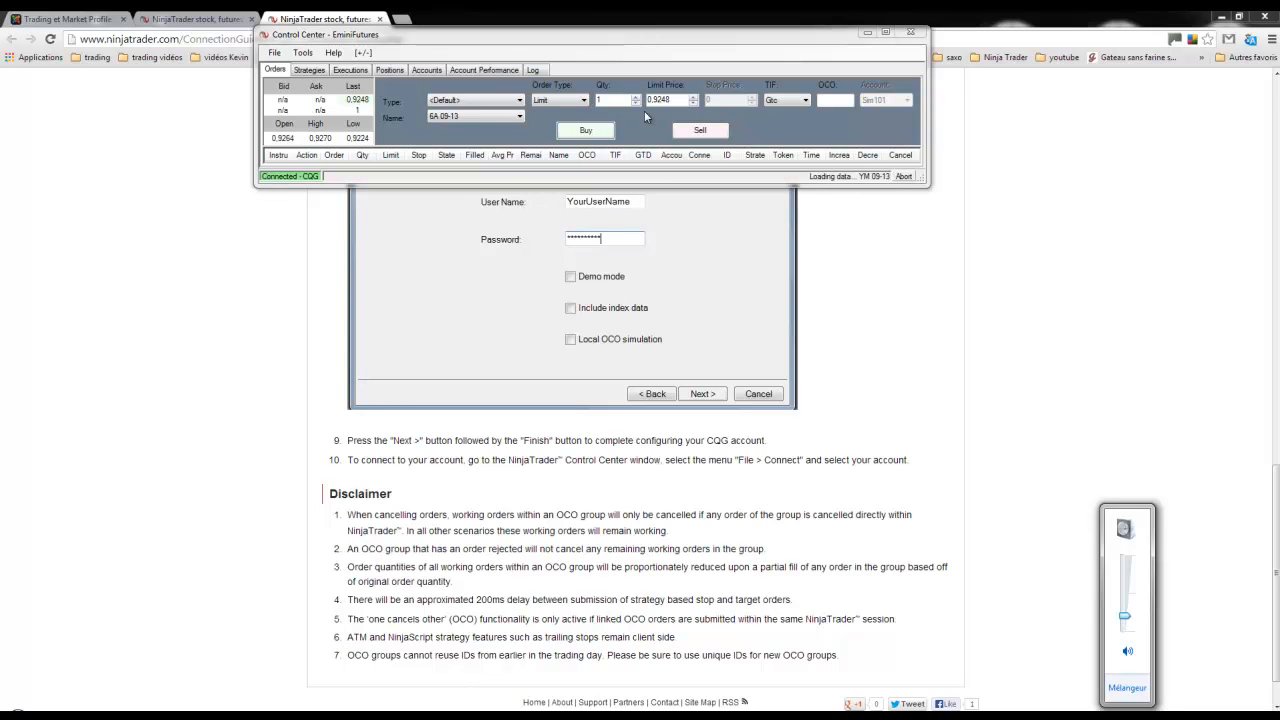
- Start a new chart, look through the instruments offered for its data series, and close the setup without creating it
left_click_drag(621, 48, 666, 55)
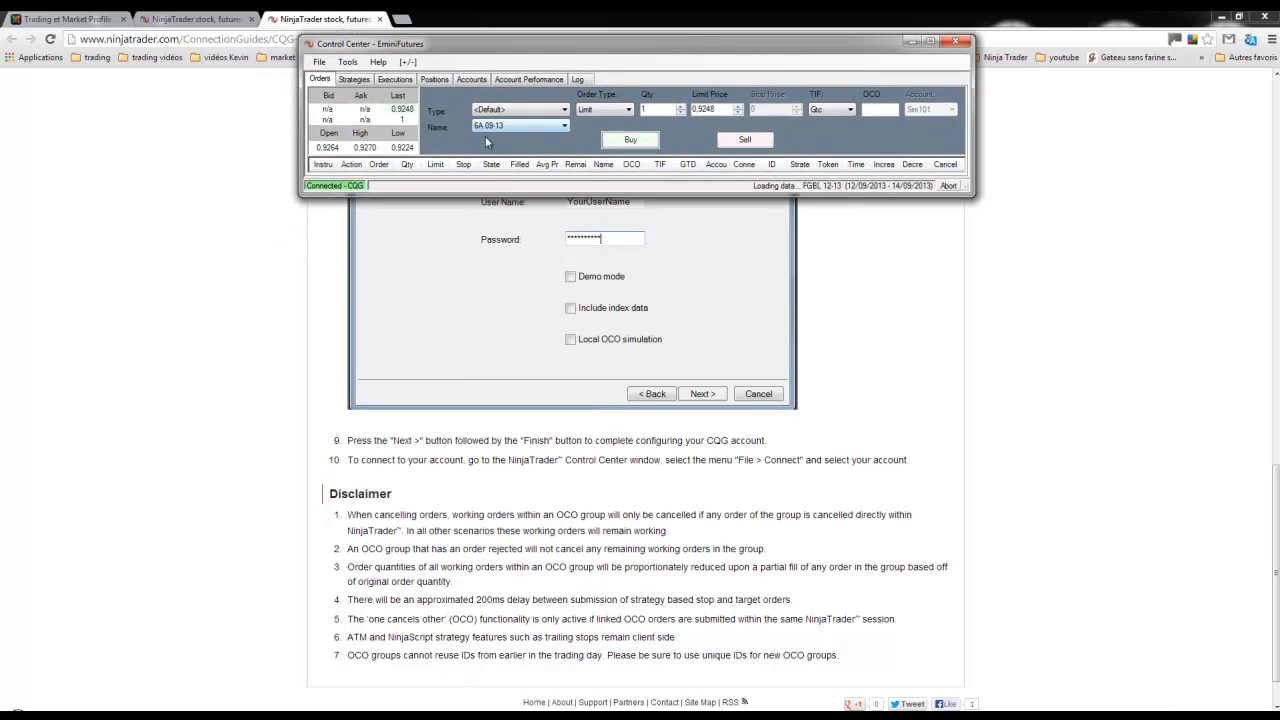
left_click(320, 64)
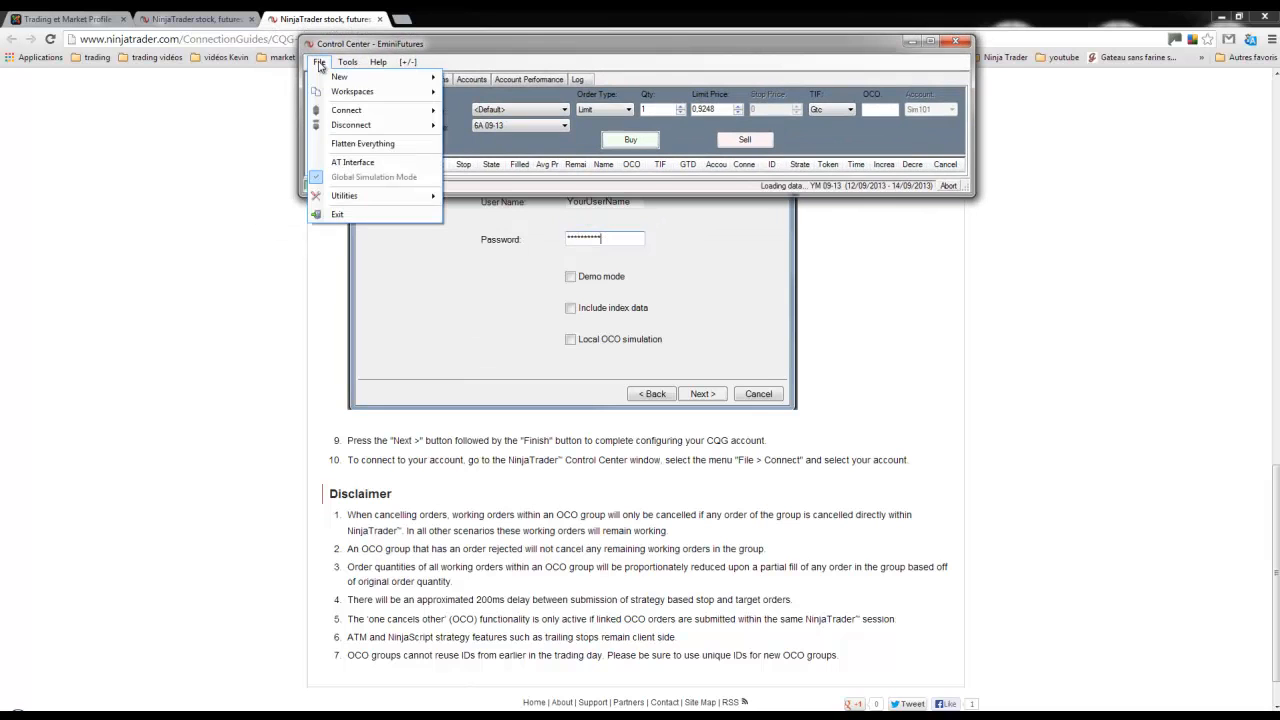
mouse_move(407, 91)
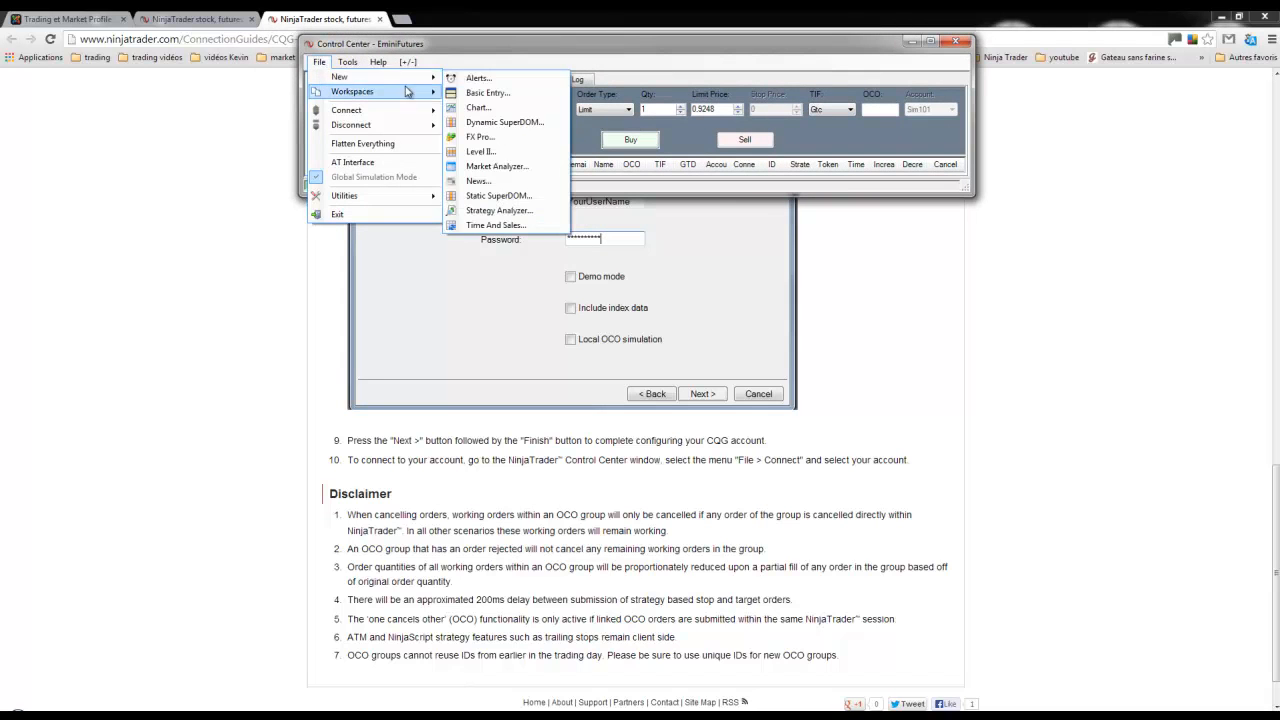
left_click(508, 112)
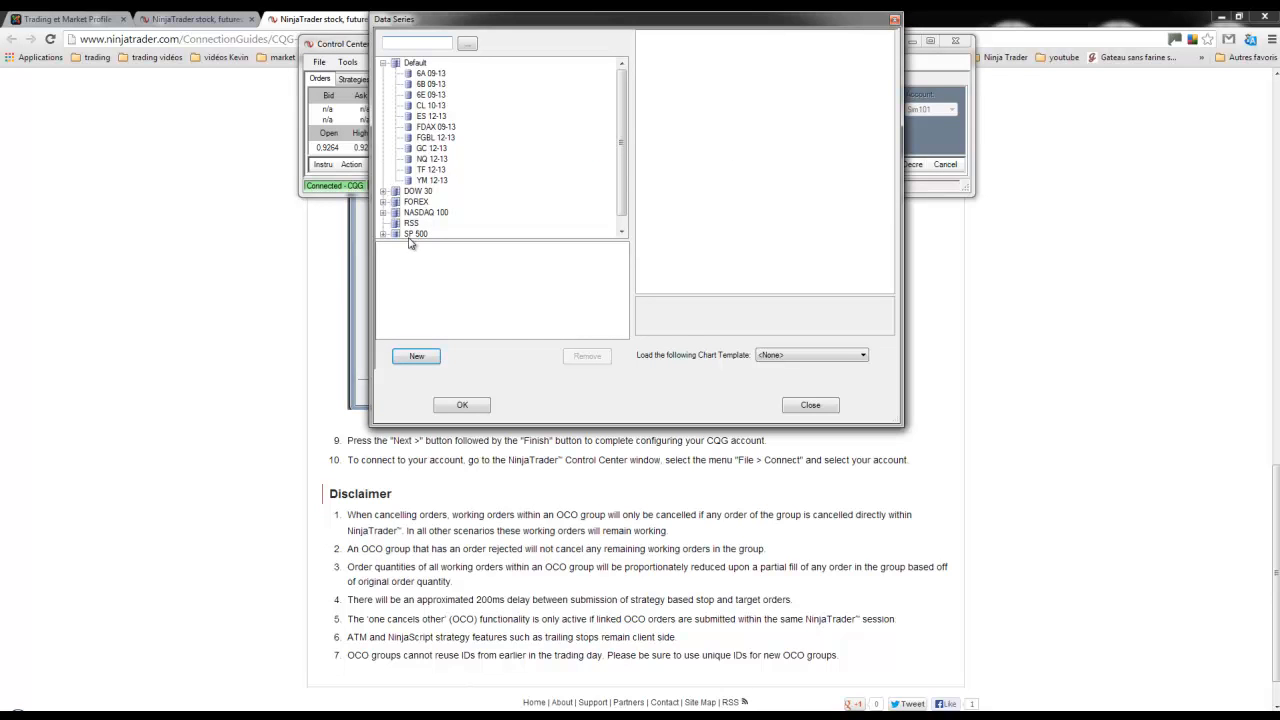
mouse_move(622, 121)
left_mouse_down()
mouse_move(619, 134)
mouse_move(614, 108)
left_mouse_up()
left_click(810, 407)
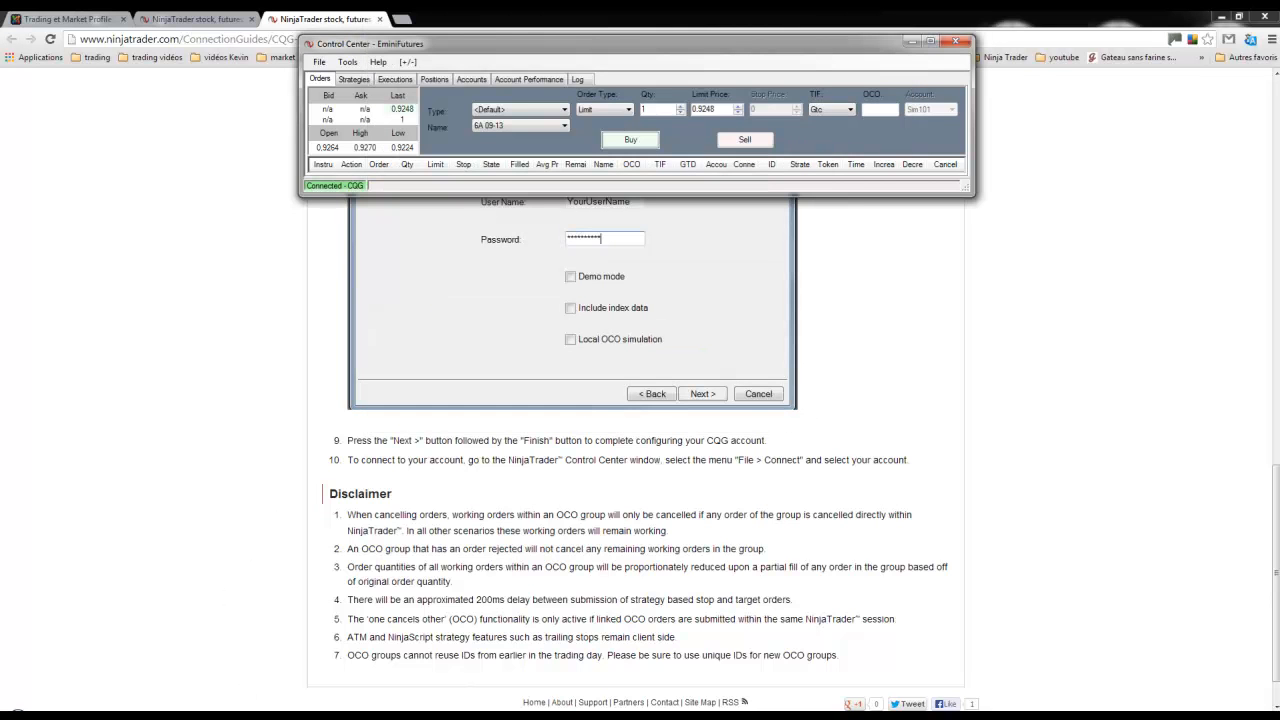
- Bring up the Sim101 order entry window, view its available instruments, and minimize it
mouse_move(300, 716)
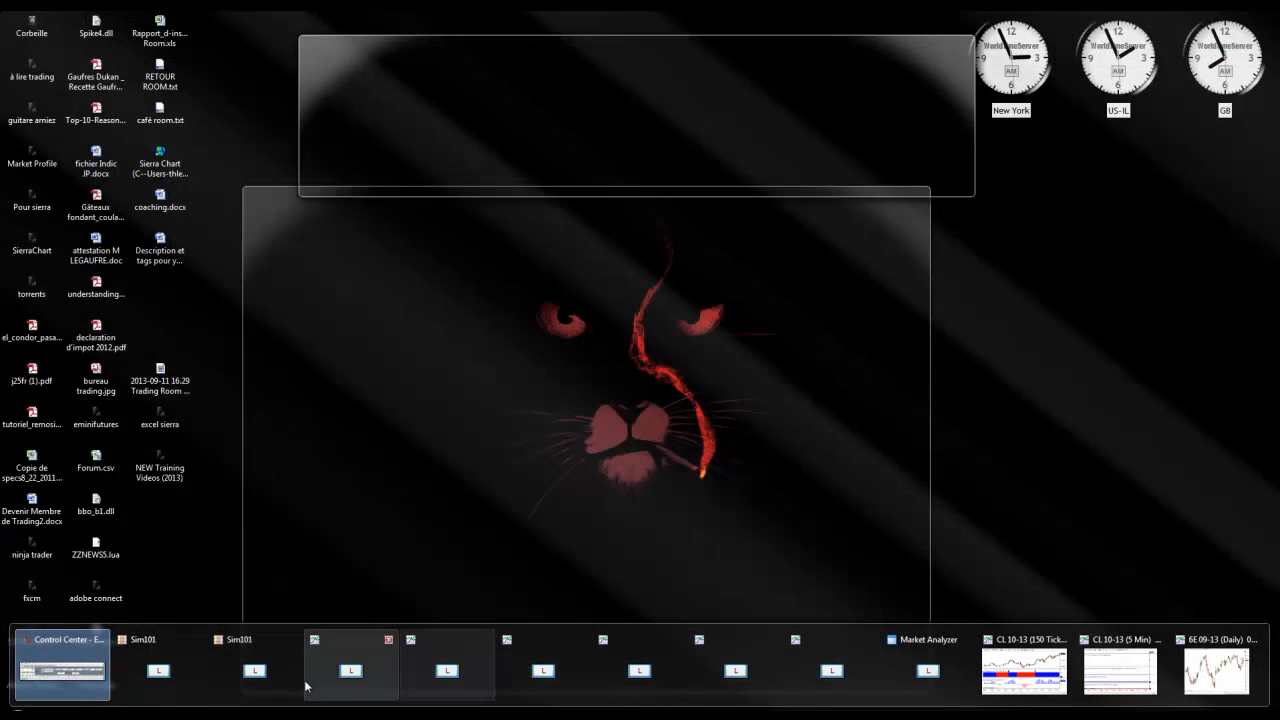
left_click(262, 676)
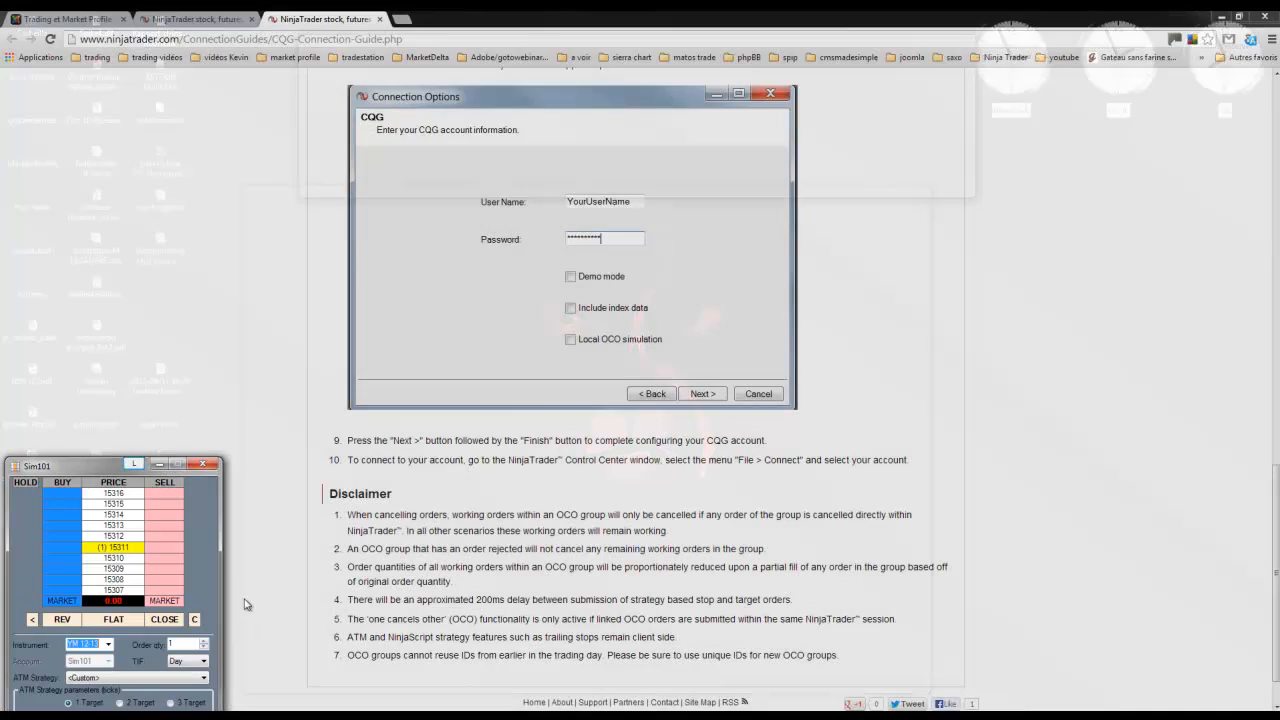
left_click_drag(100, 474, 117, 358)
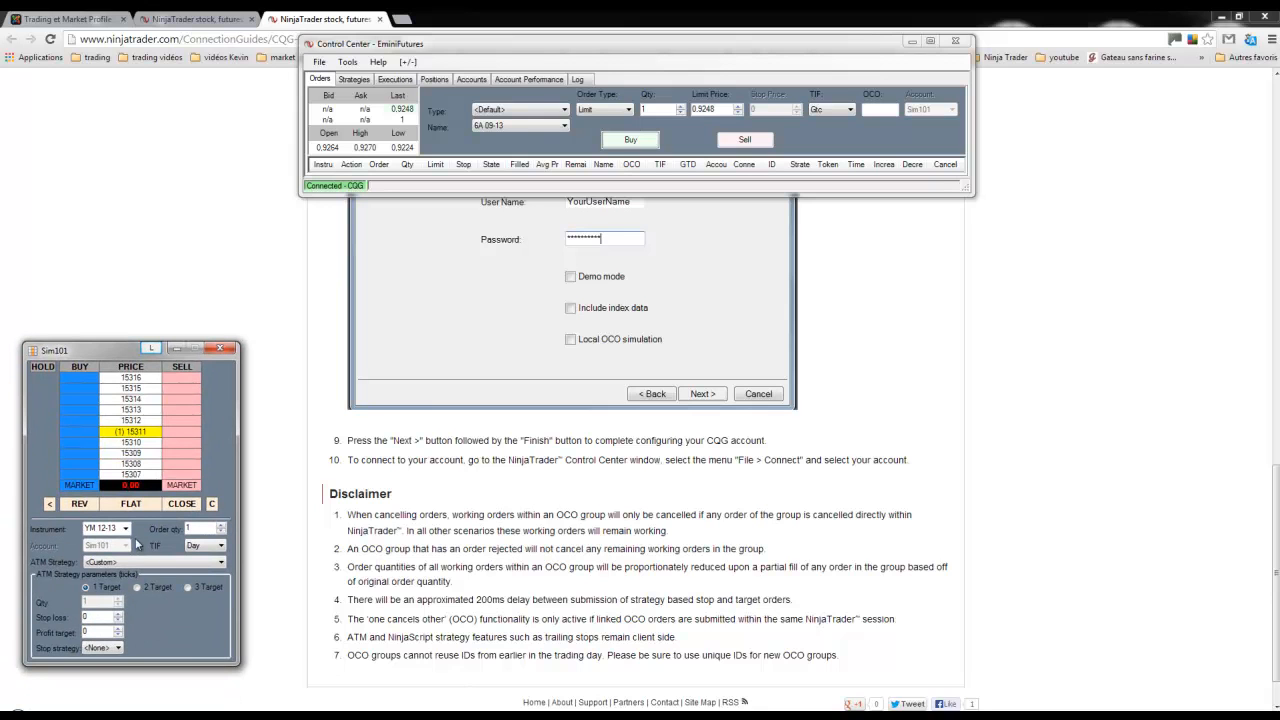
left_click(126, 530)
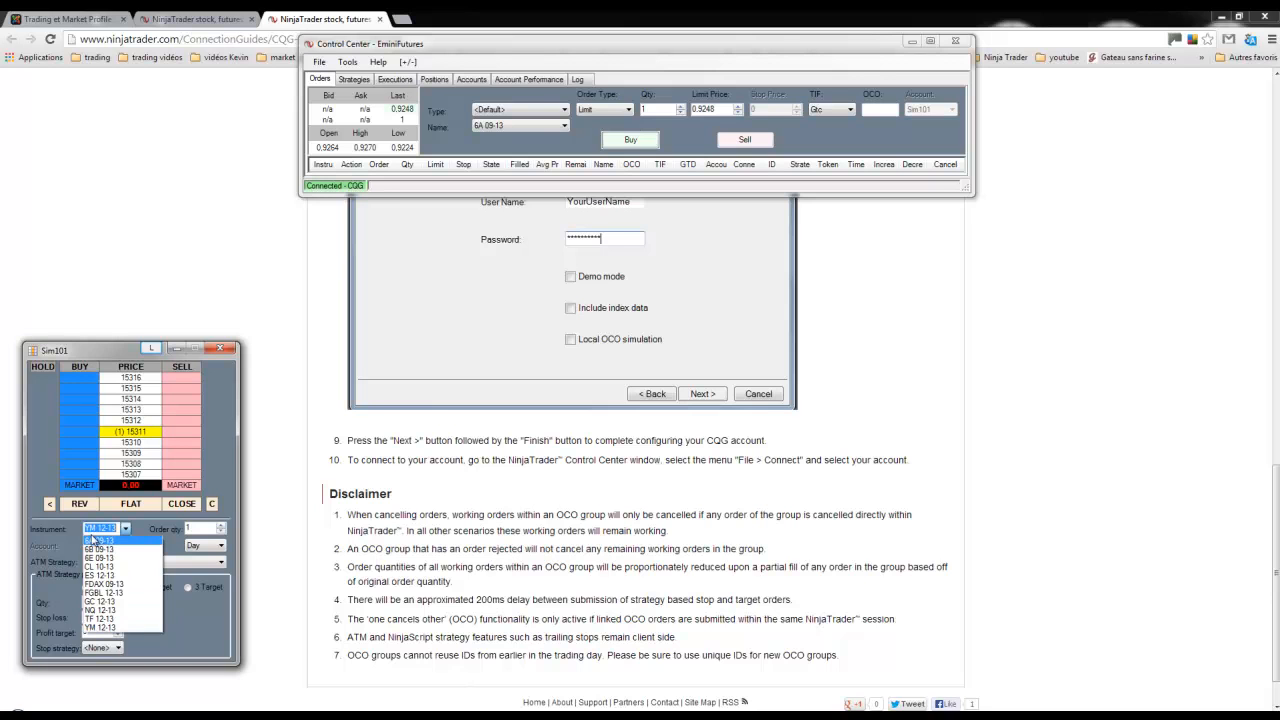
left_click(64, 350)
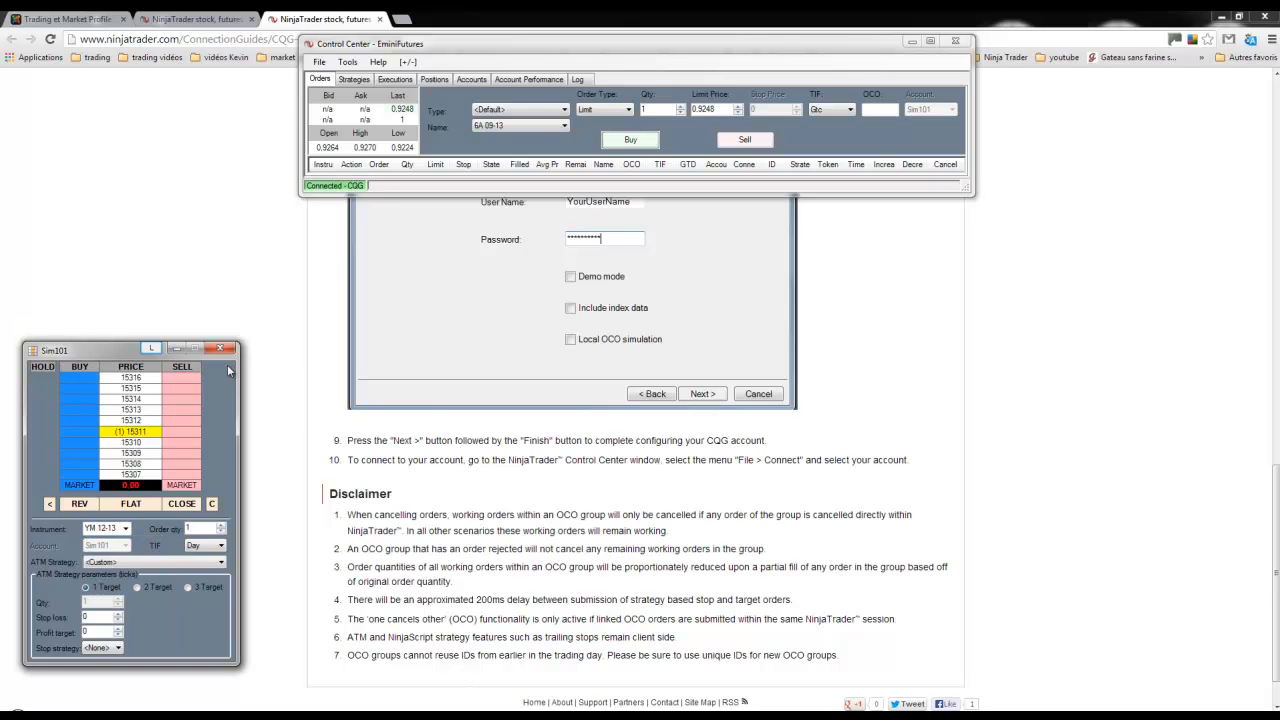
left_click(175, 349)
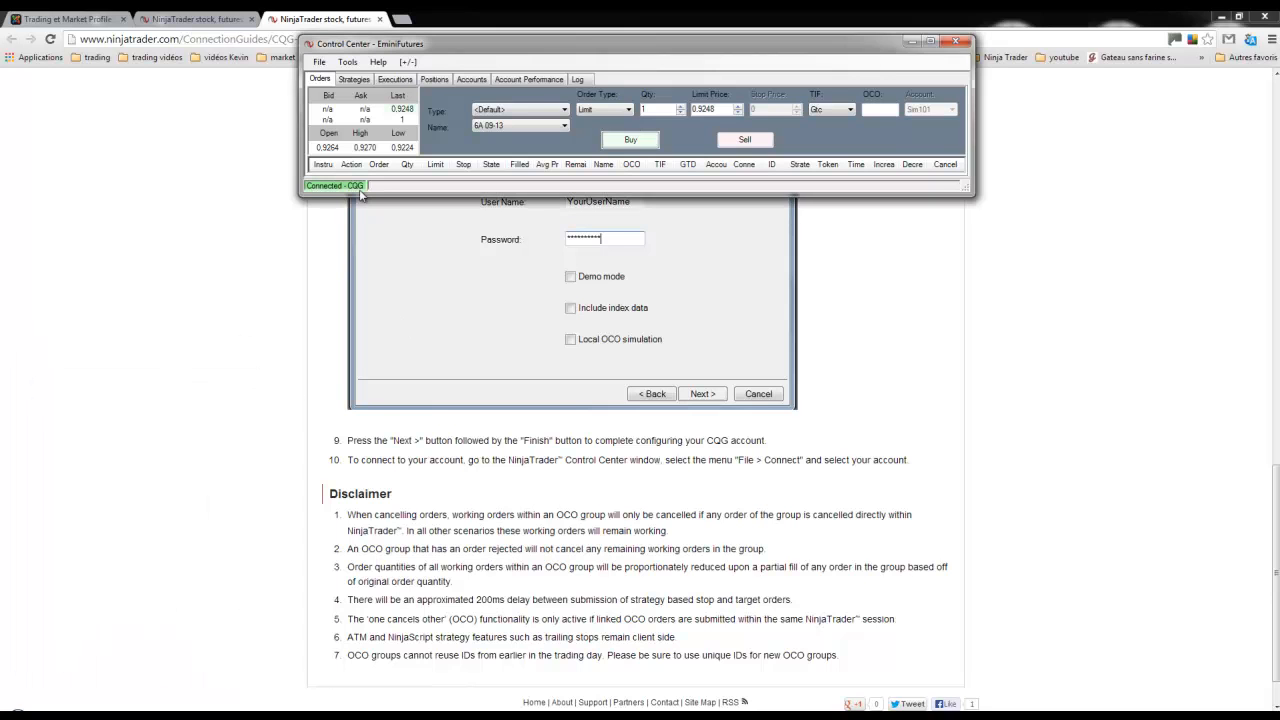
- Minimize the Chrome window and move the Control Center above the 6E 09-13 daily chart
left_click_drag(572, 48, 557, 86)
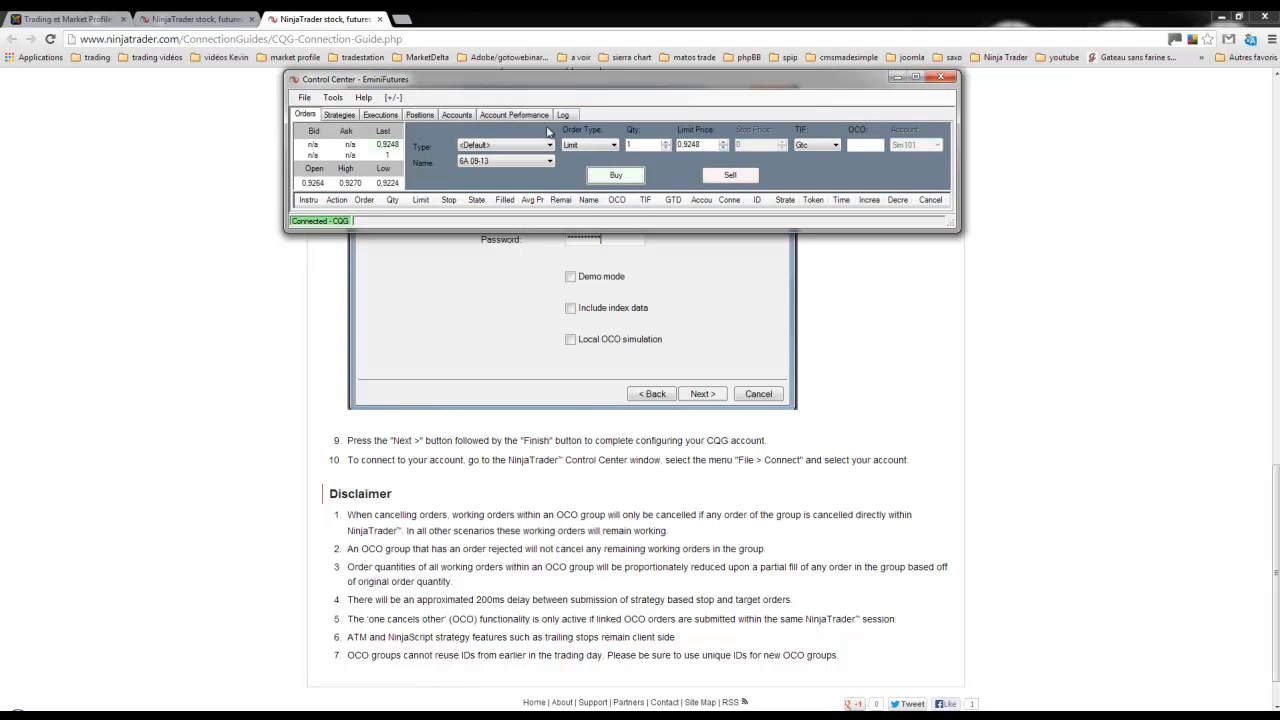
left_click(1221, 17)
left_click_drag(580, 84, 540, 26)
- Open the Instrument Manager, view the available instrument lists, and select YM 12-13 in the Default list
left_click(293, 41)
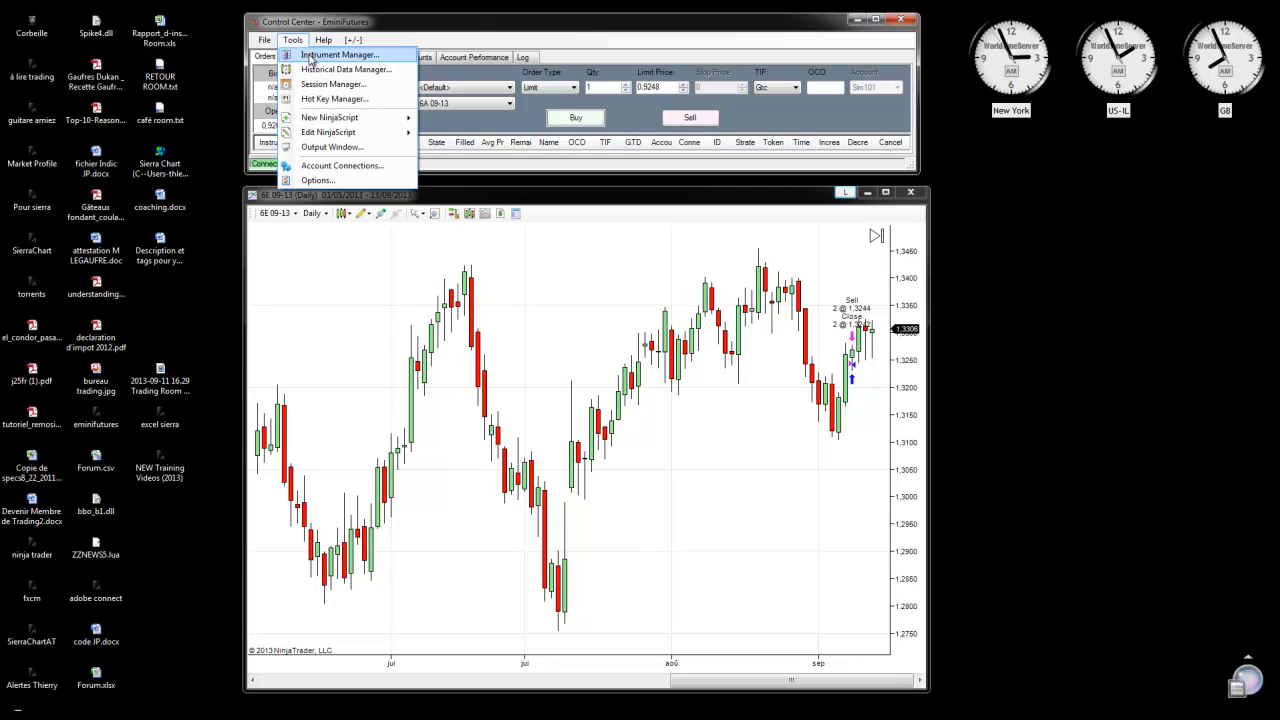
left_click(310, 57)
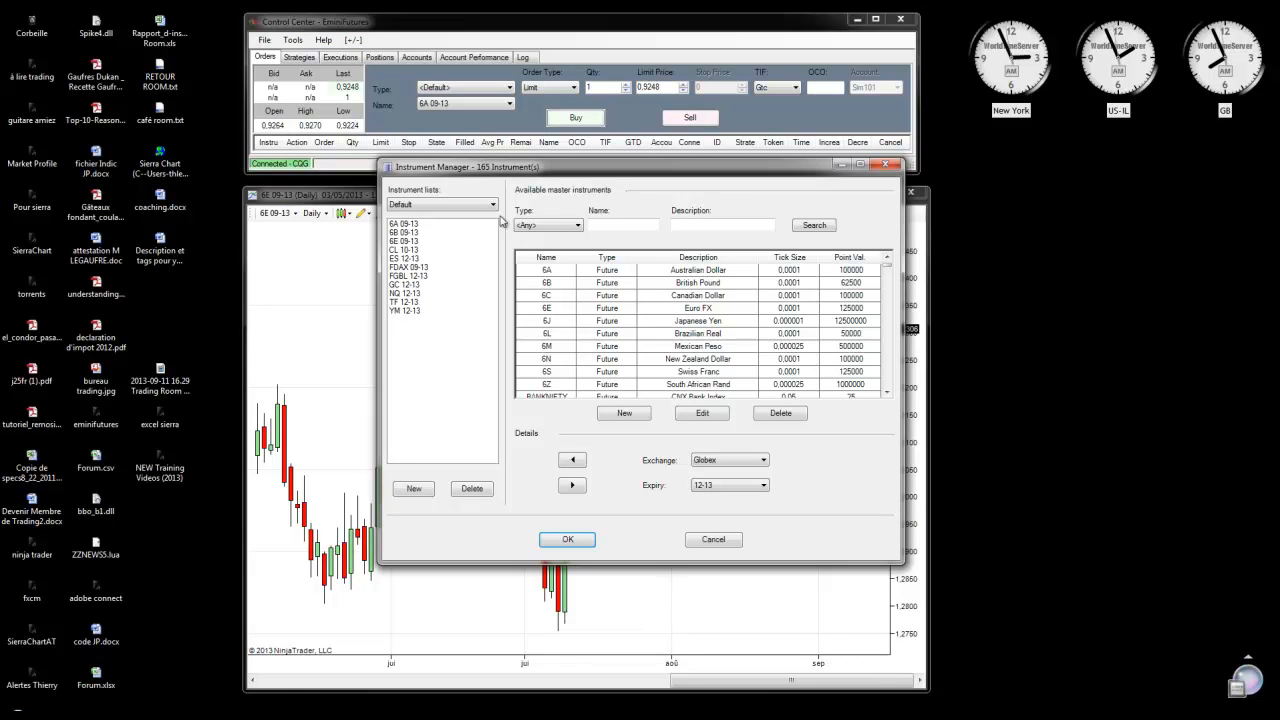
left_click(494, 205)
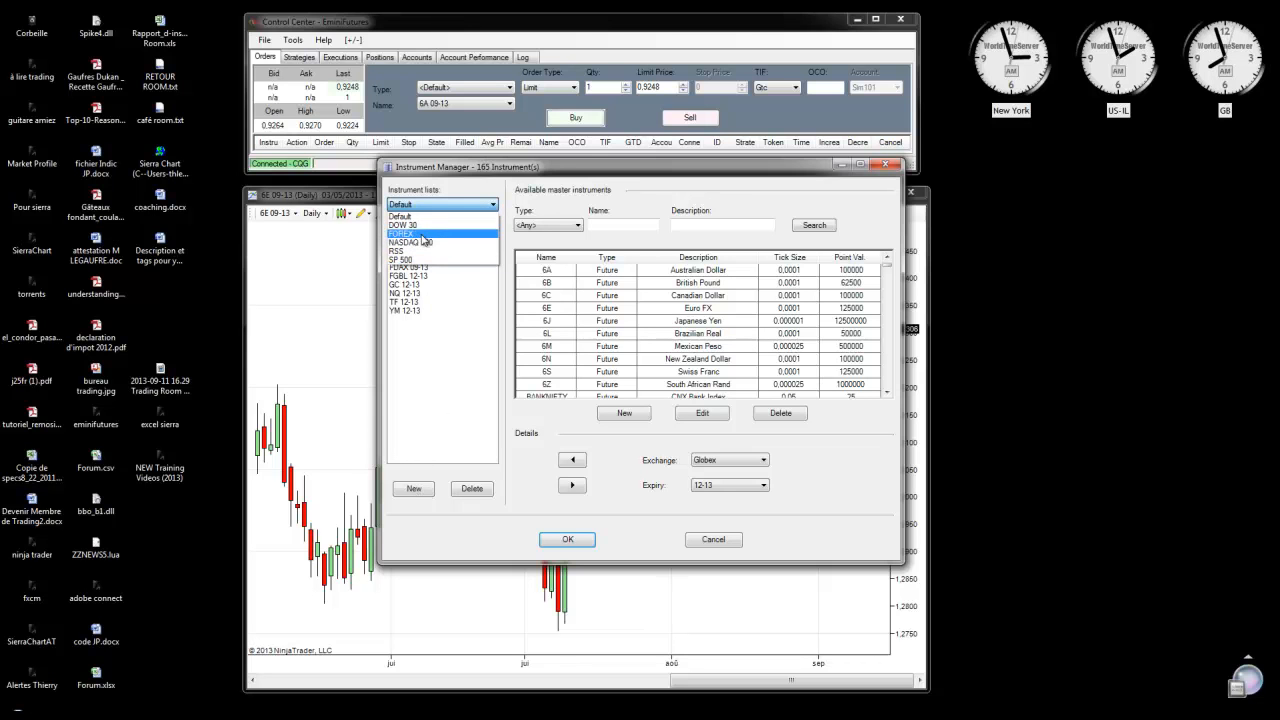
left_click(446, 205)
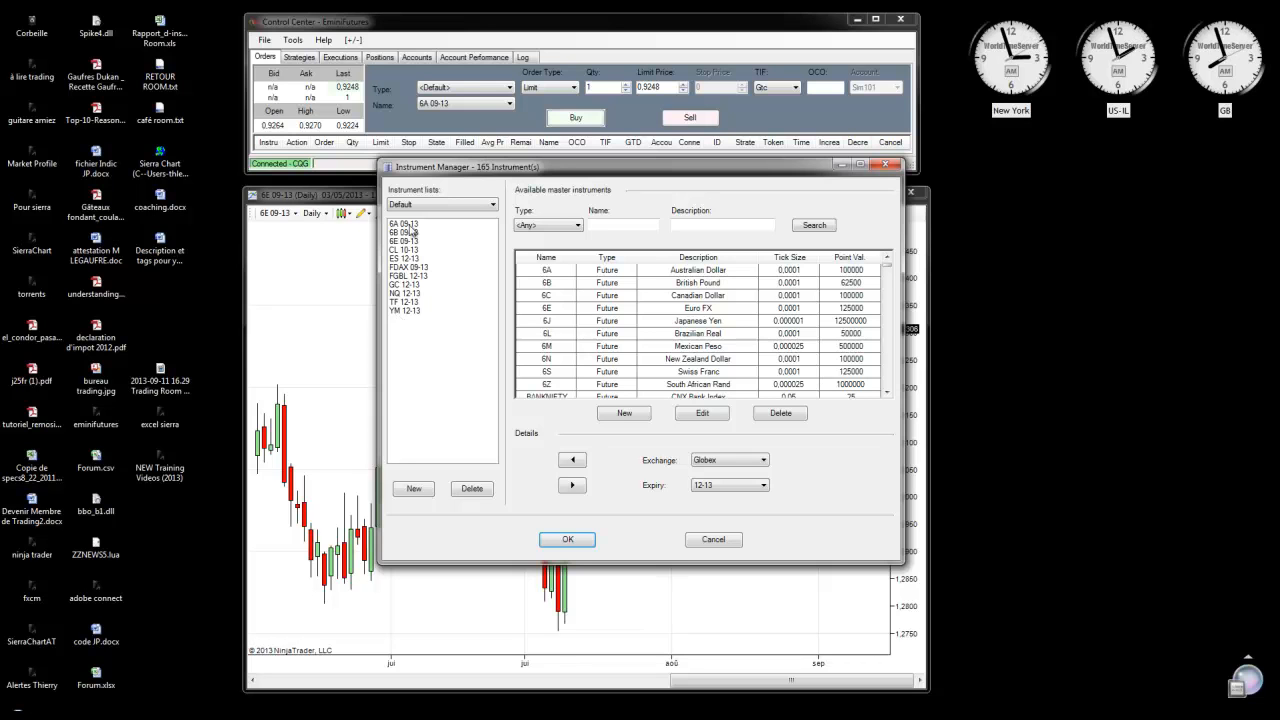
left_click(401, 316)
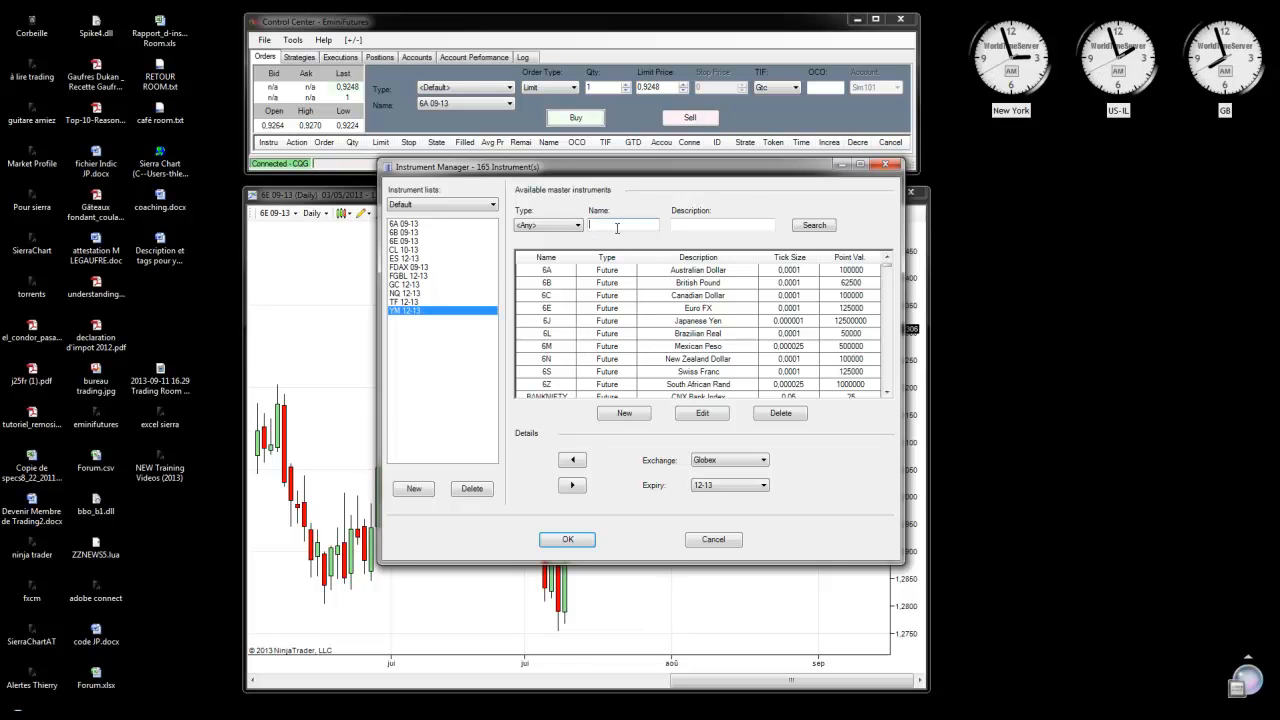
- Search the Future instruments for the description GAS and add Natural Gas (NG) with expiry 10-13 to the Default list
left_click(577, 225)
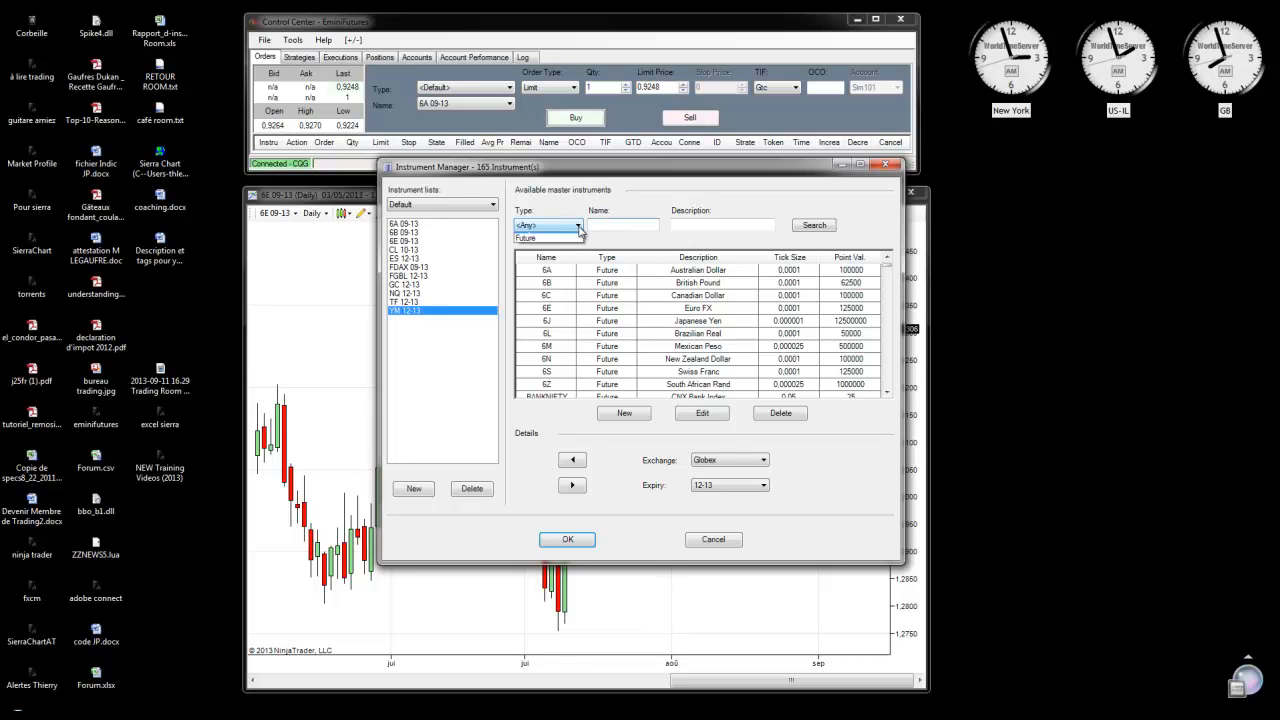
left_click(564, 246)
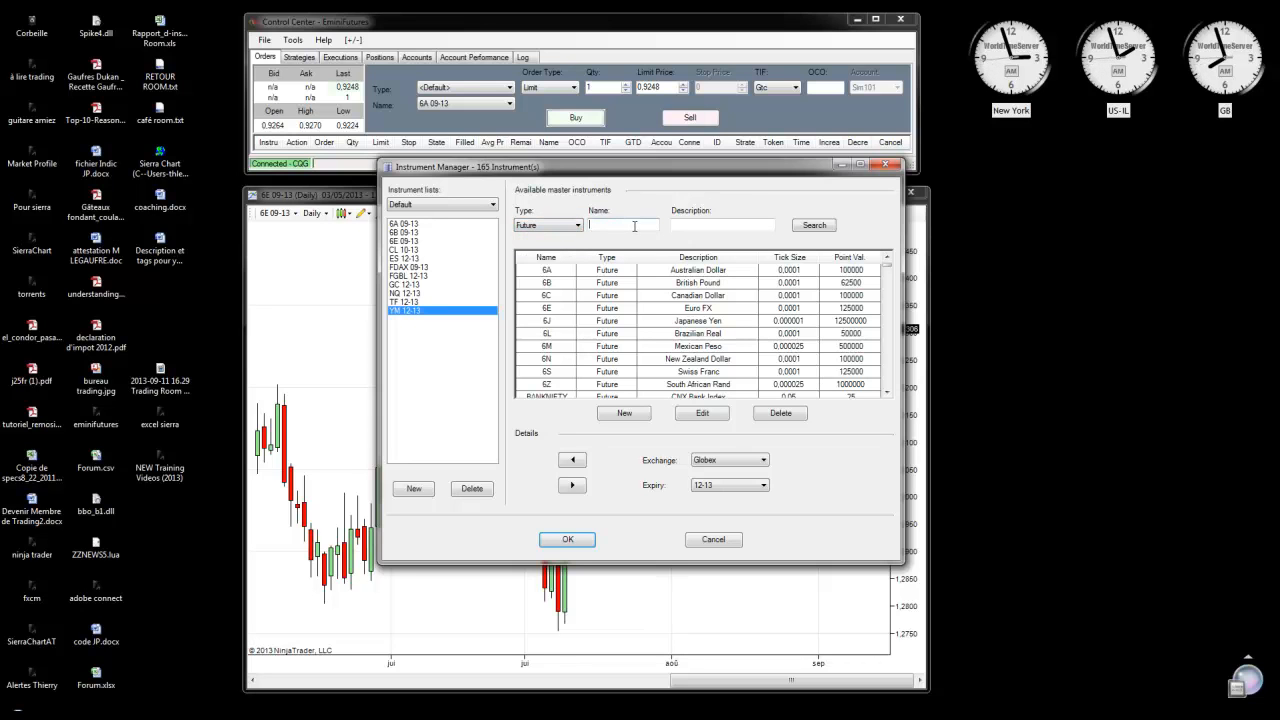
left_click(718, 224)
type("GAS")
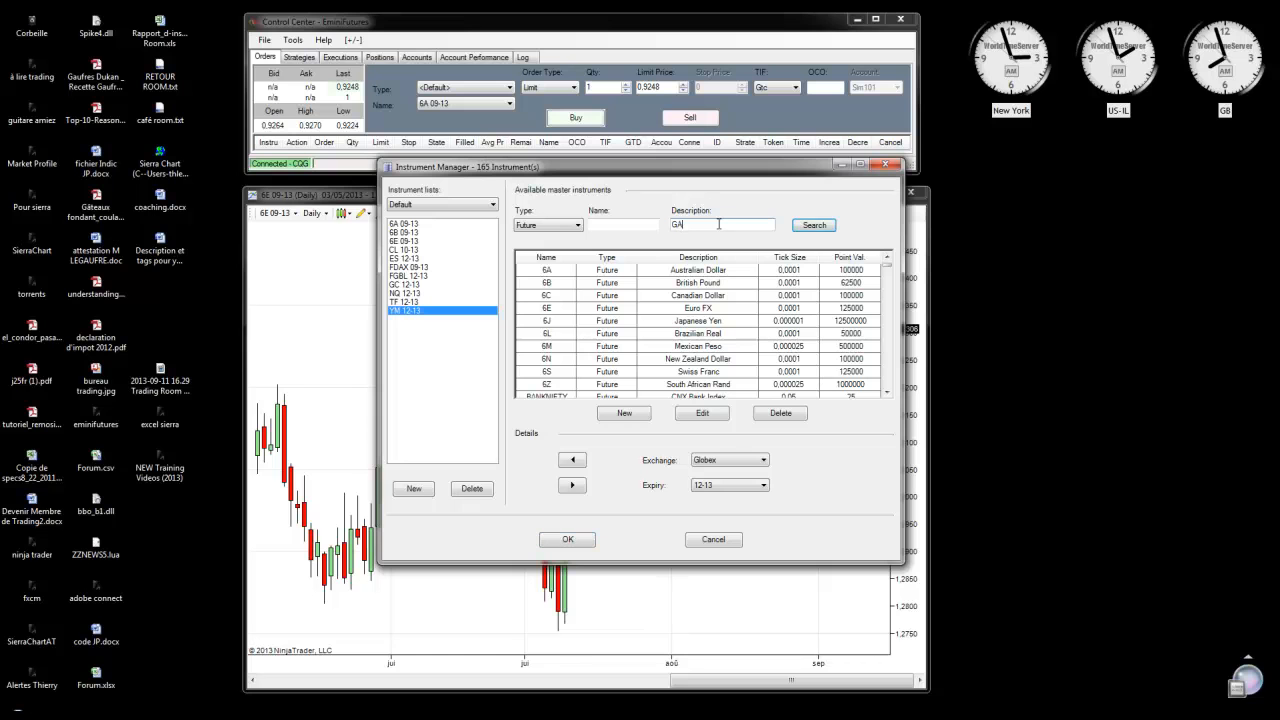
left_click(815, 226)
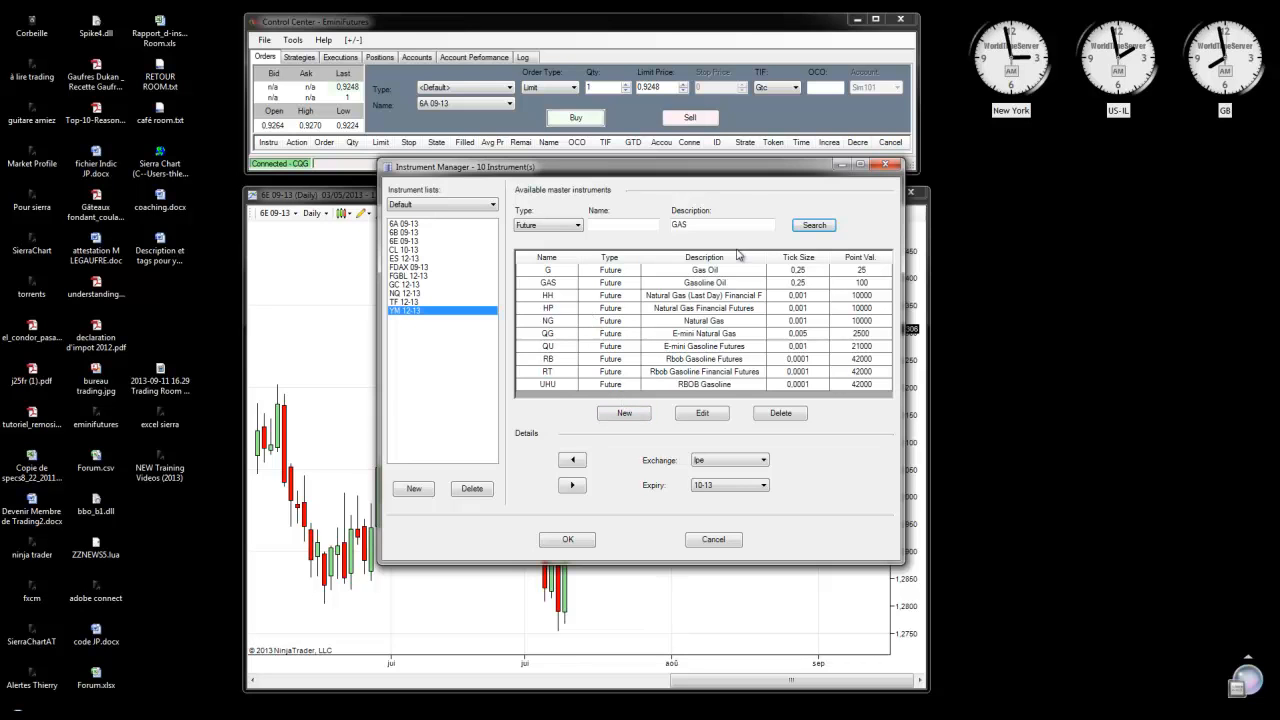
left_click(703, 324)
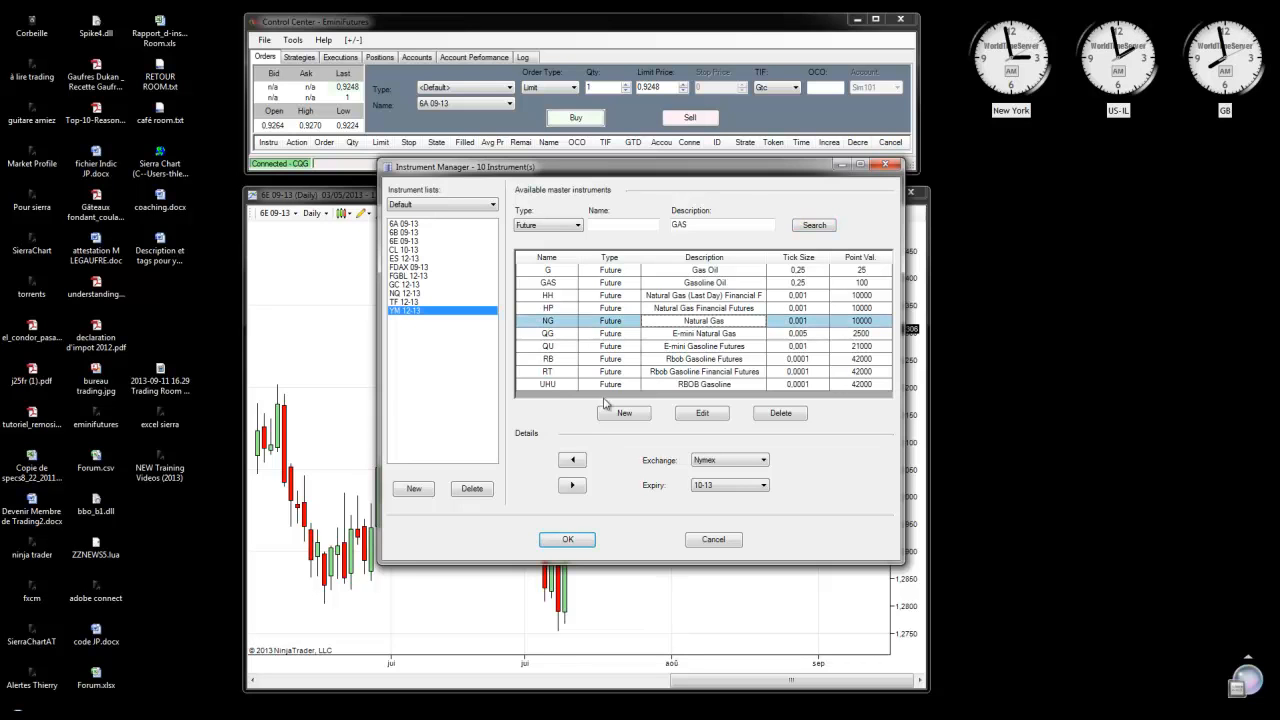
left_click(574, 460)
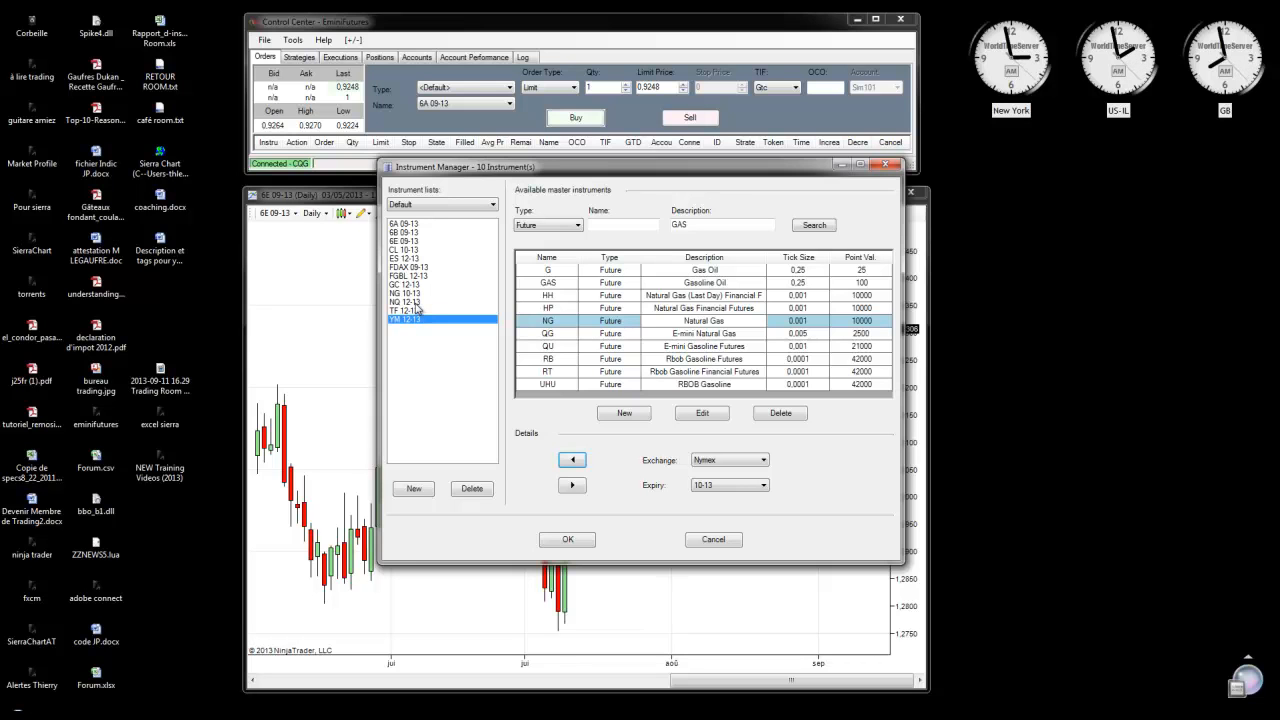
- Search the Future instruments for the description EUR, browse the matching contracts, and cancel the Instrument Manager
left_click(648, 224)
left_click_drag(740, 224, 665, 225)
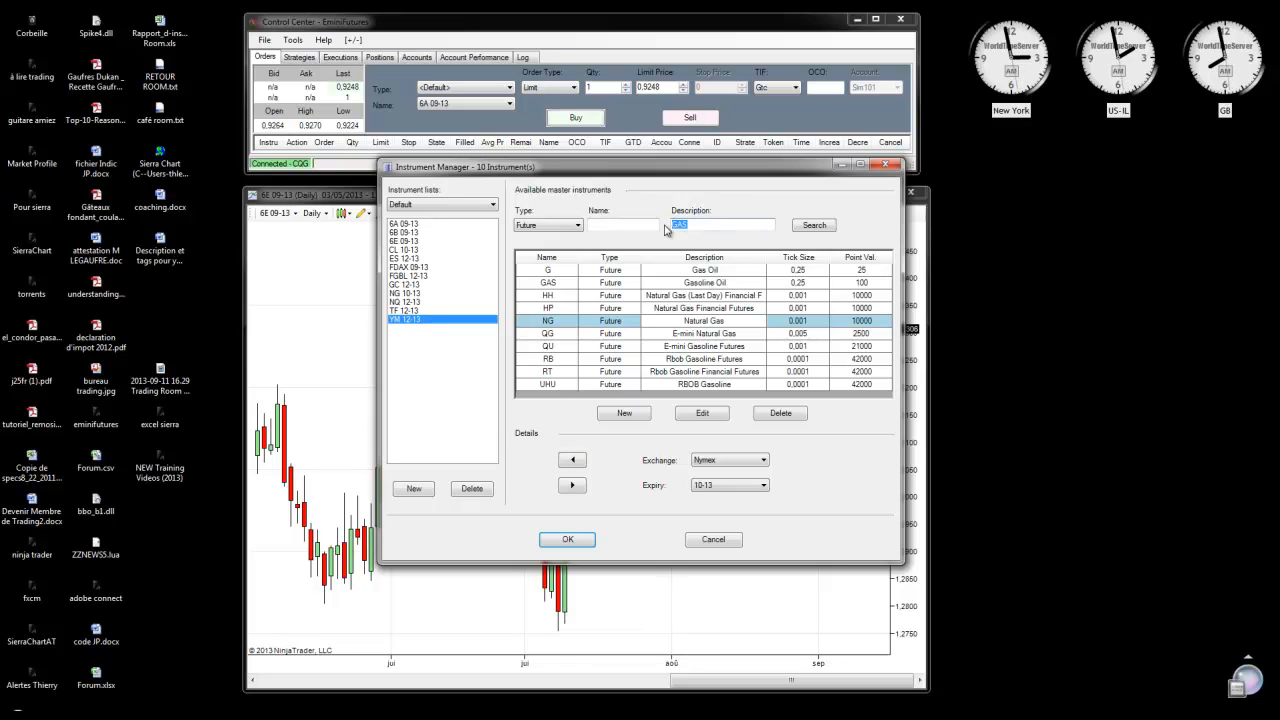
type("EUR")
key("Return")
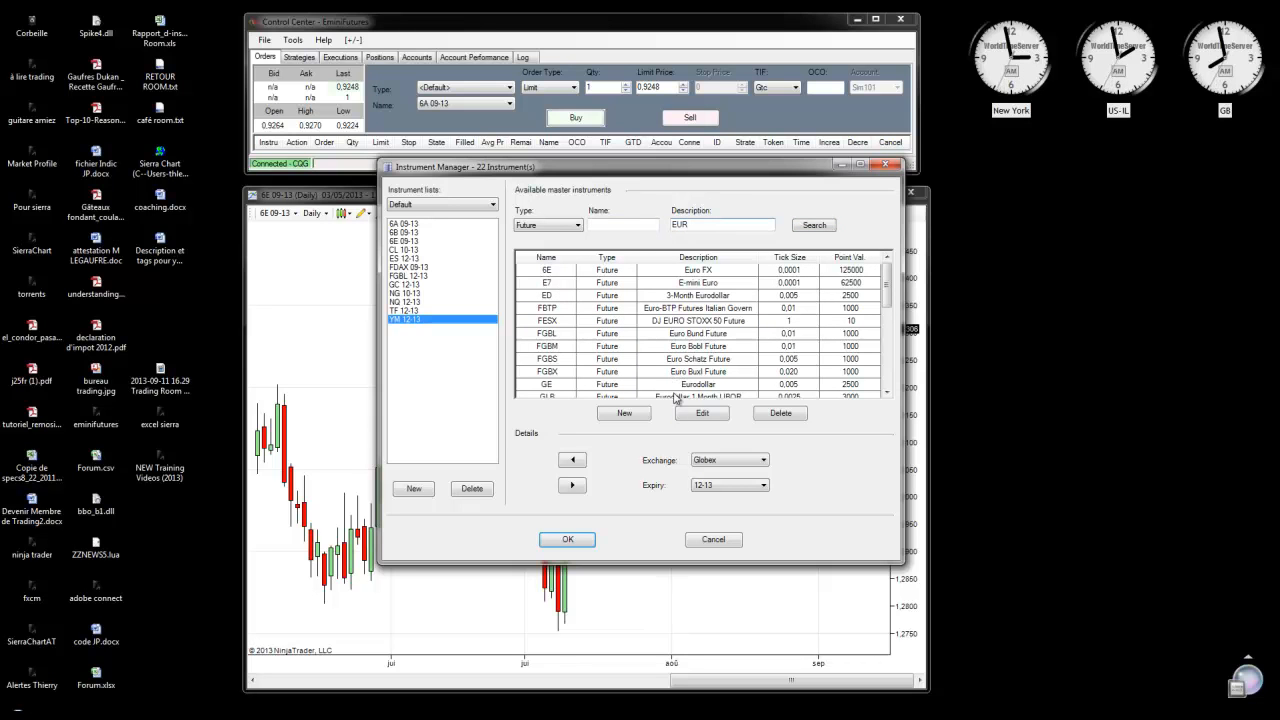
mouse_move(883, 273)
left_mouse_down()
mouse_move(871, 373)
mouse_move(884, 270)
left_mouse_up()
left_click_drag(888, 286, 893, 314)
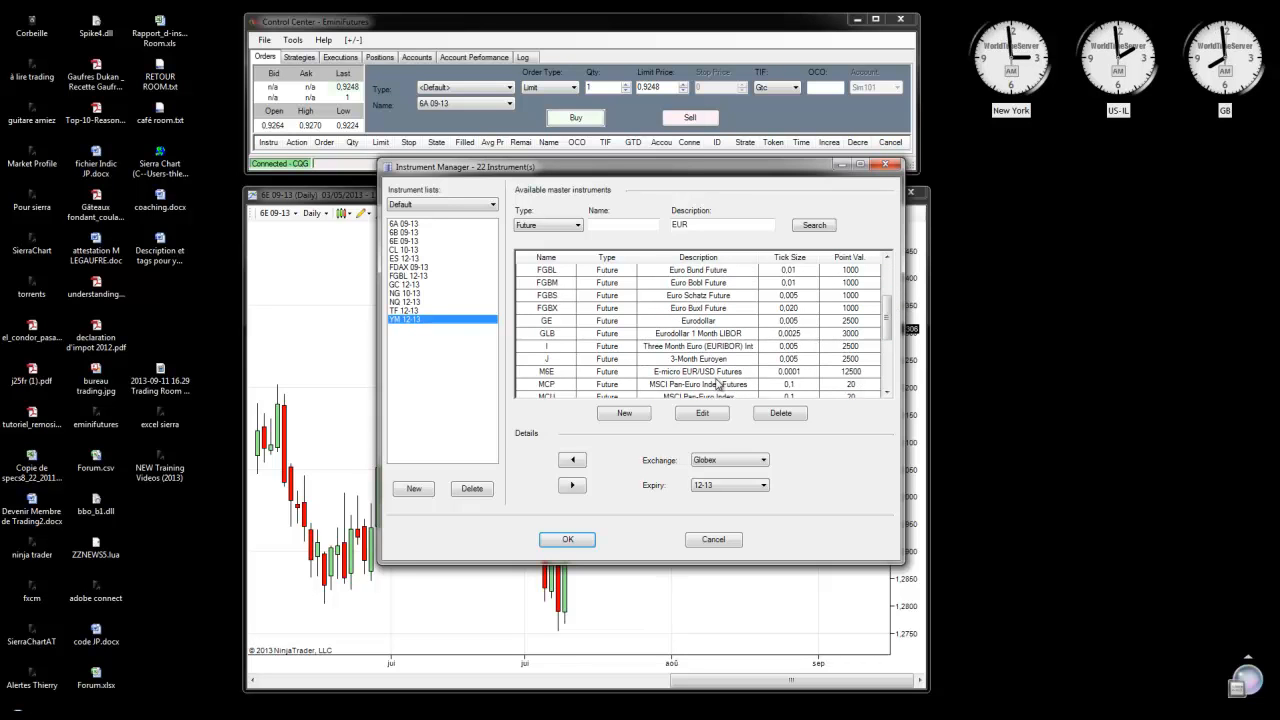
left_click_drag(889, 316, 885, 275)
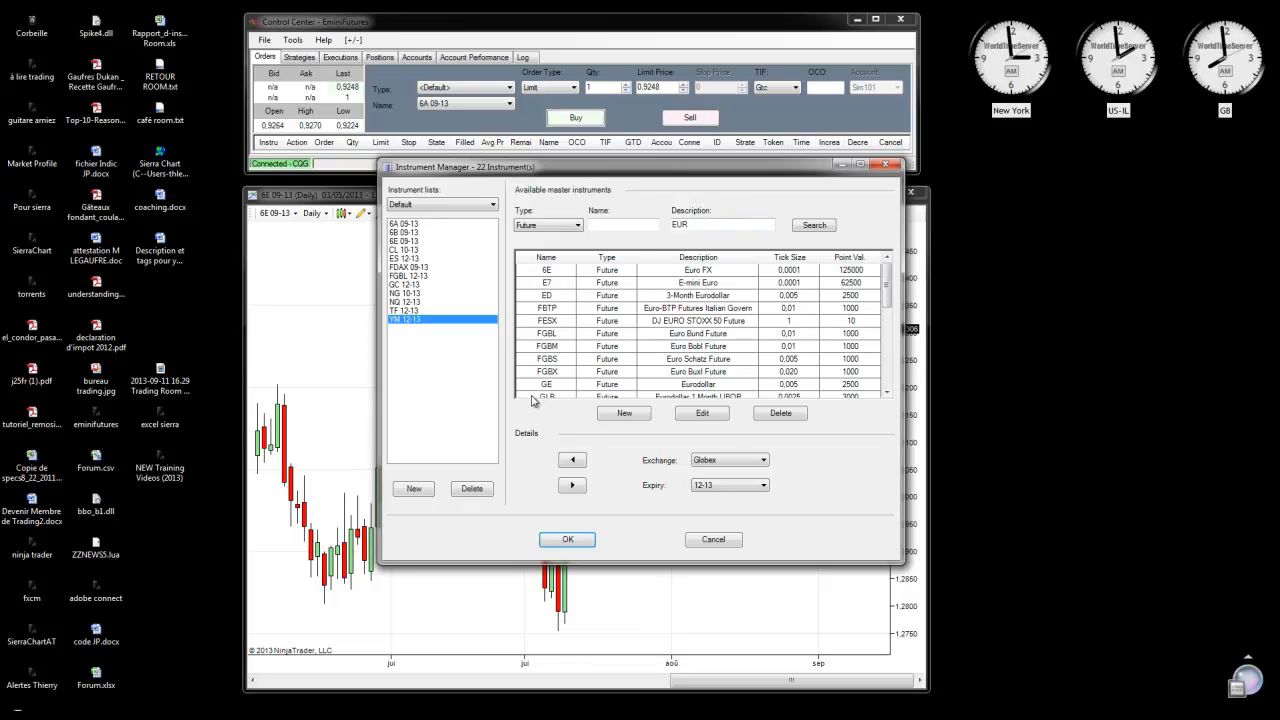
left_click(704, 539)
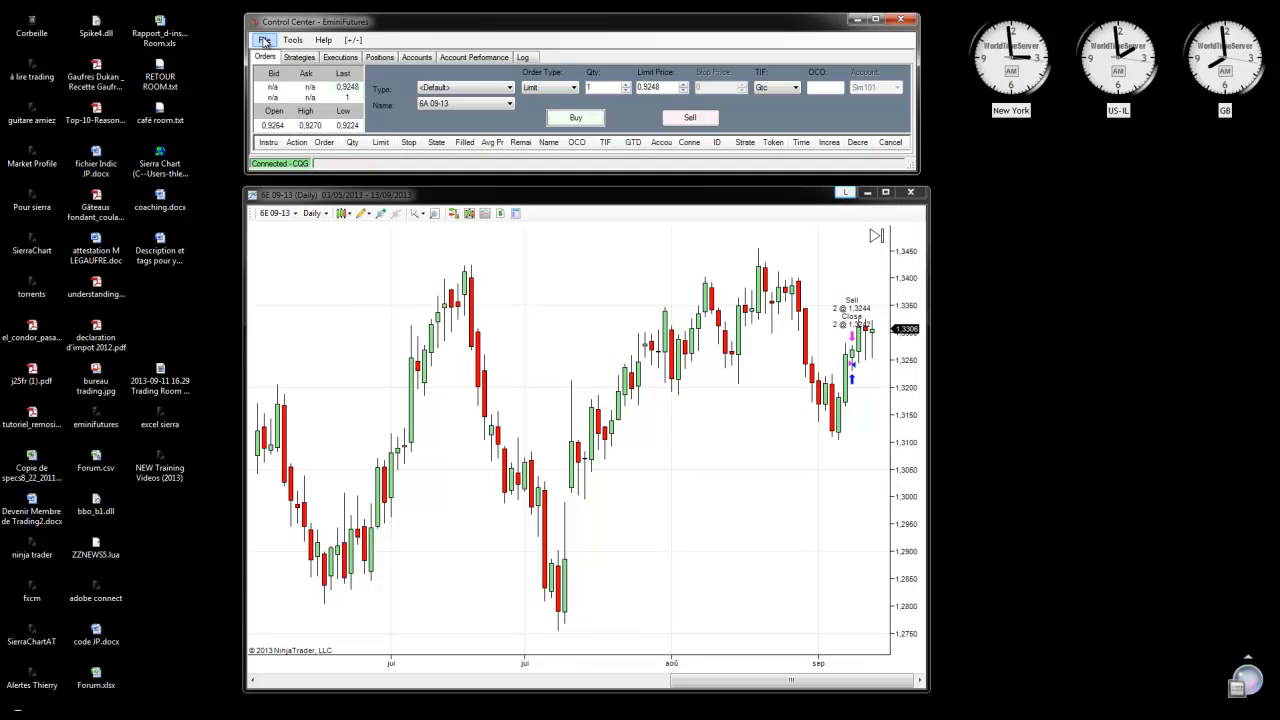
- Close the 6E 09-13 daily chart and open the data series setup for a new chart, placing it below the Control Center
left_click(910, 191)
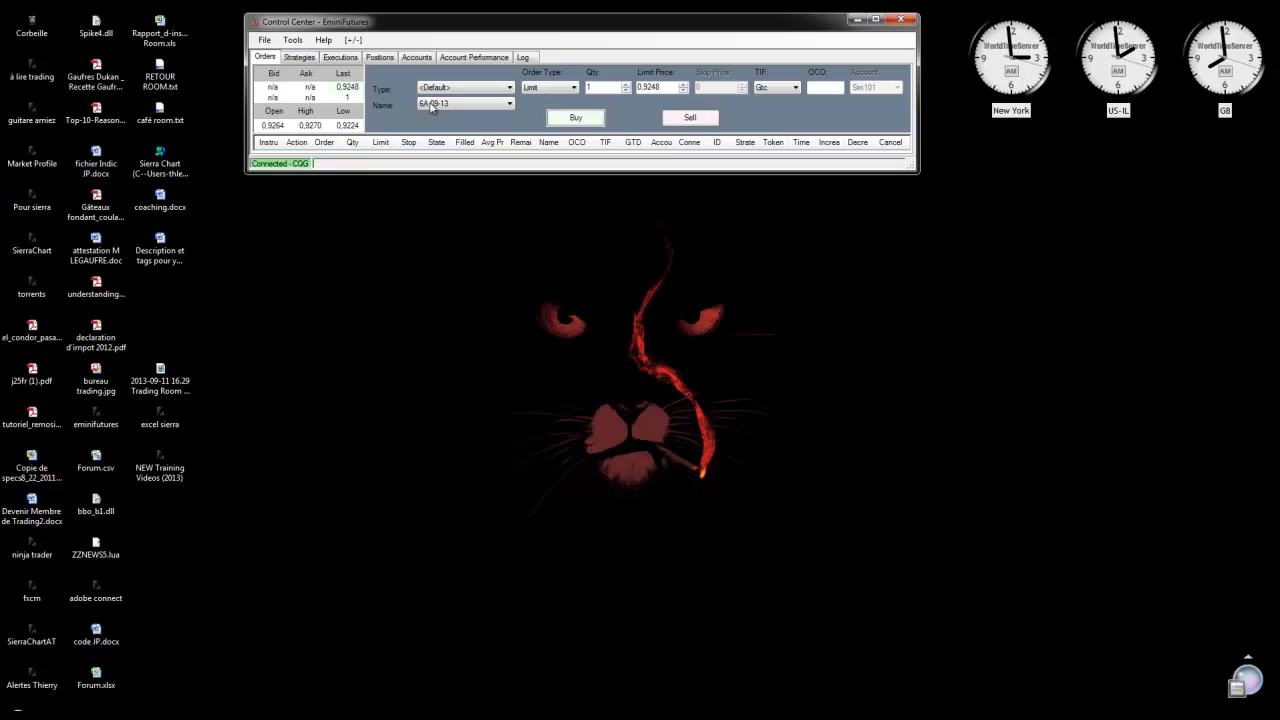
left_click(266, 40)
mouse_move(283, 54)
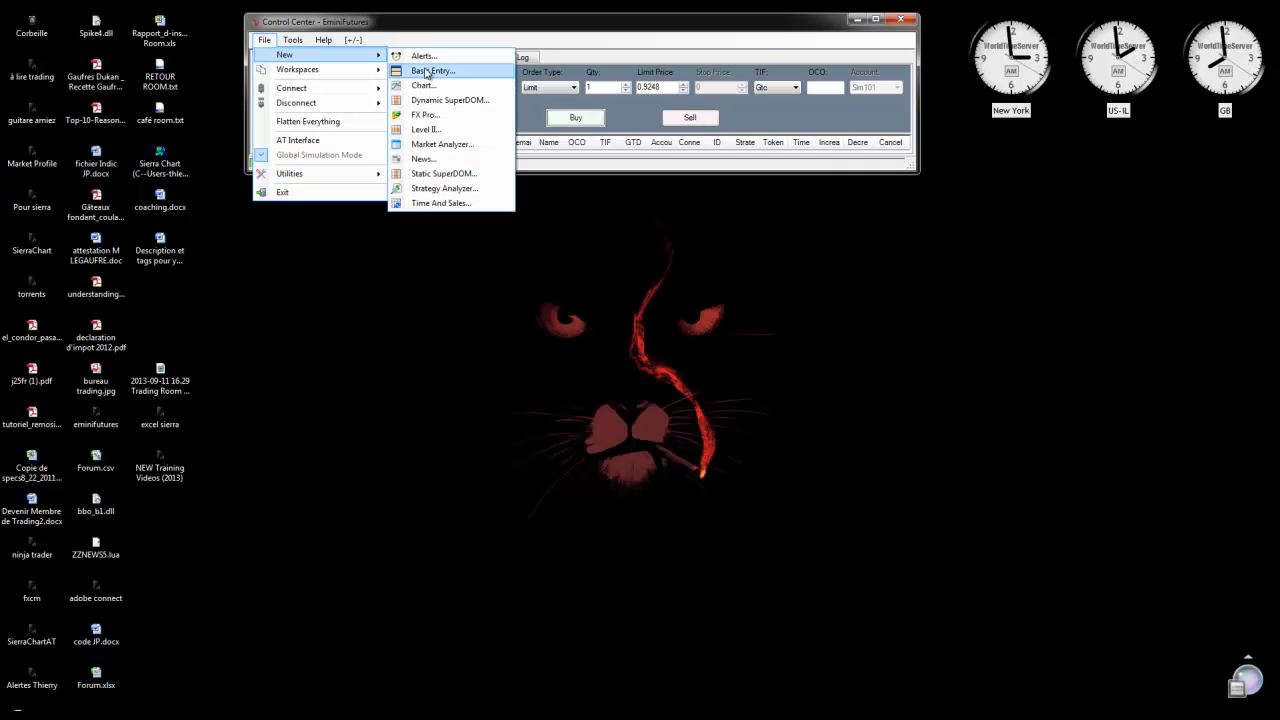
left_click(426, 86)
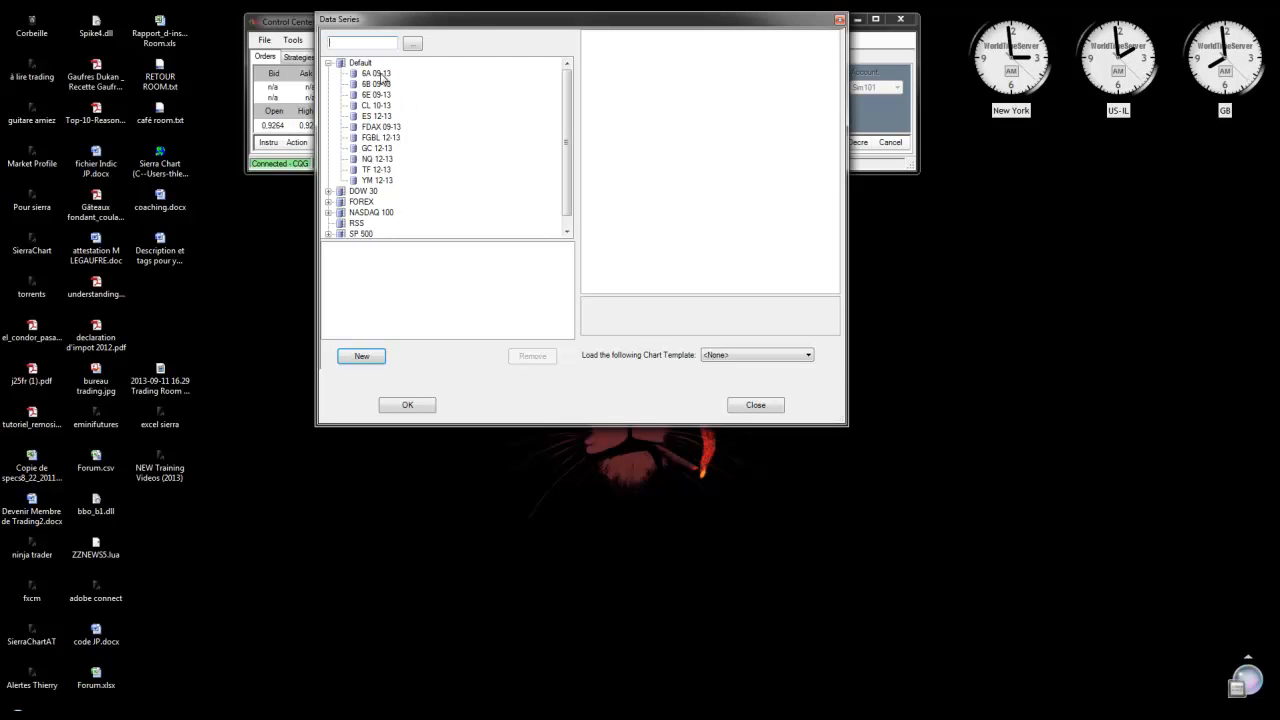
left_click_drag(505, 29, 541, 193)
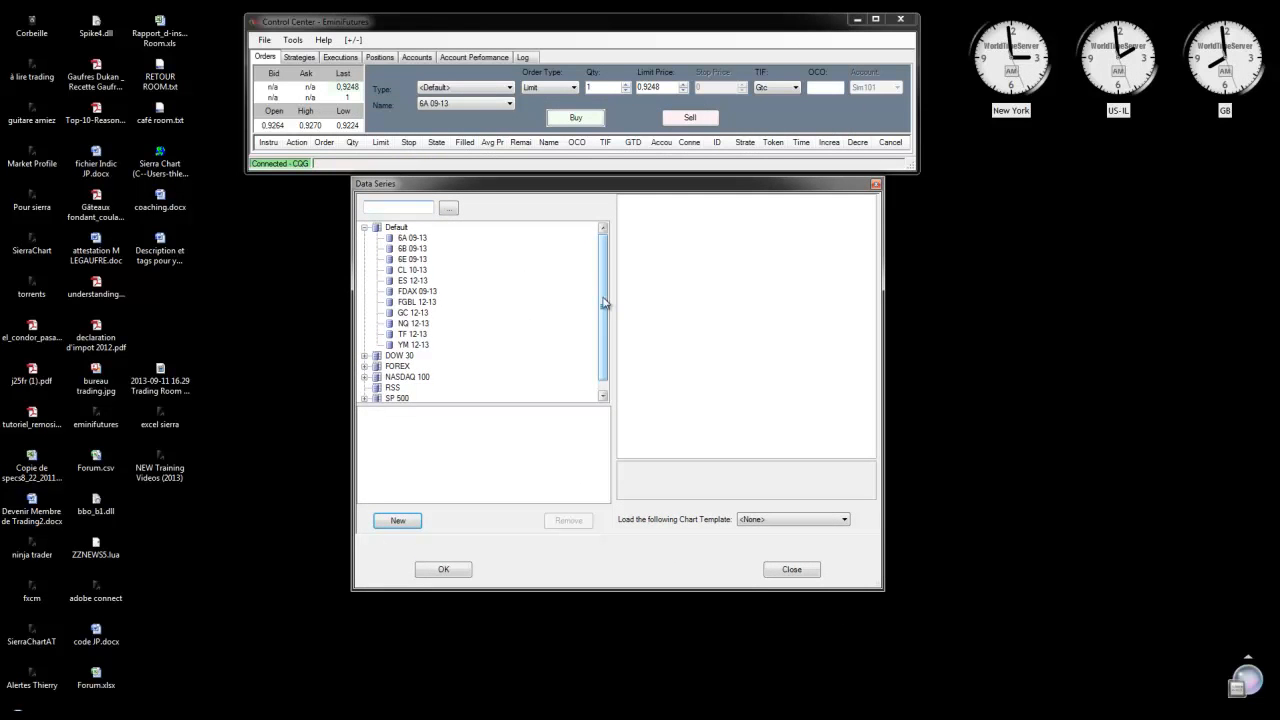
- Browse the new chart's instrument lists and view the currency pairs in the FOREX list, collapsing it again
left_click_drag(605, 302, 591, 380)
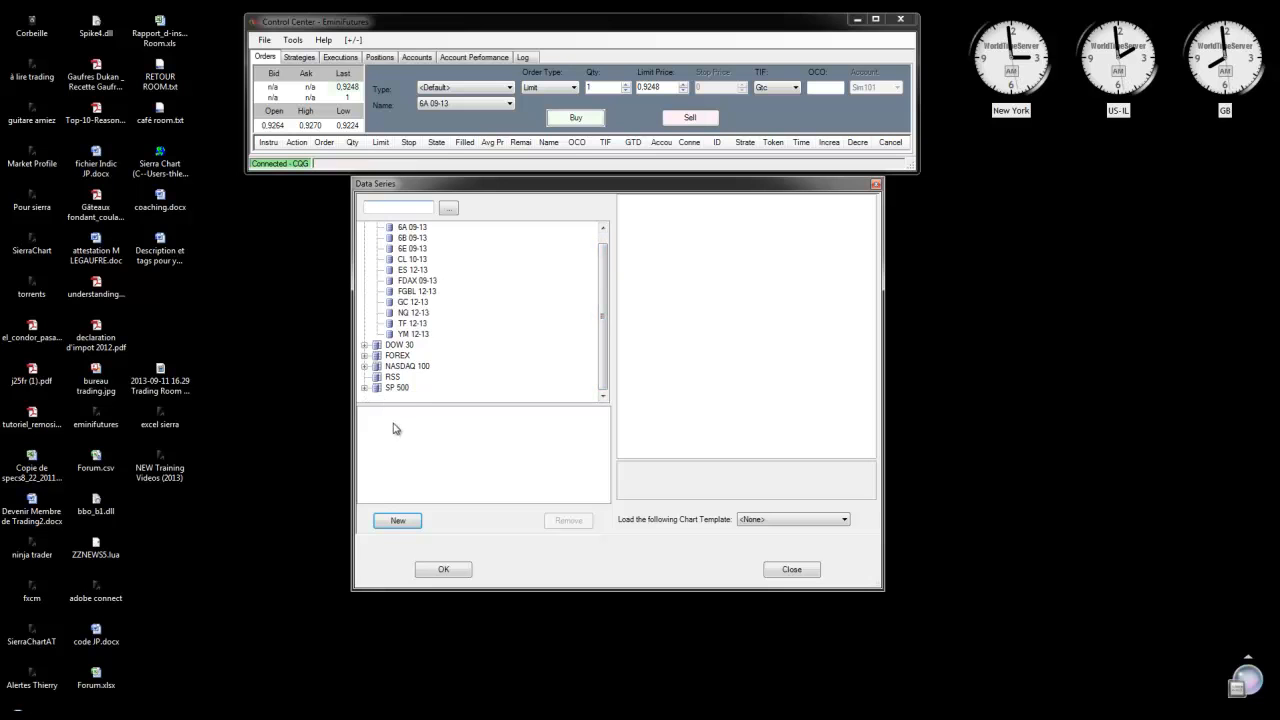
left_click(364, 356)
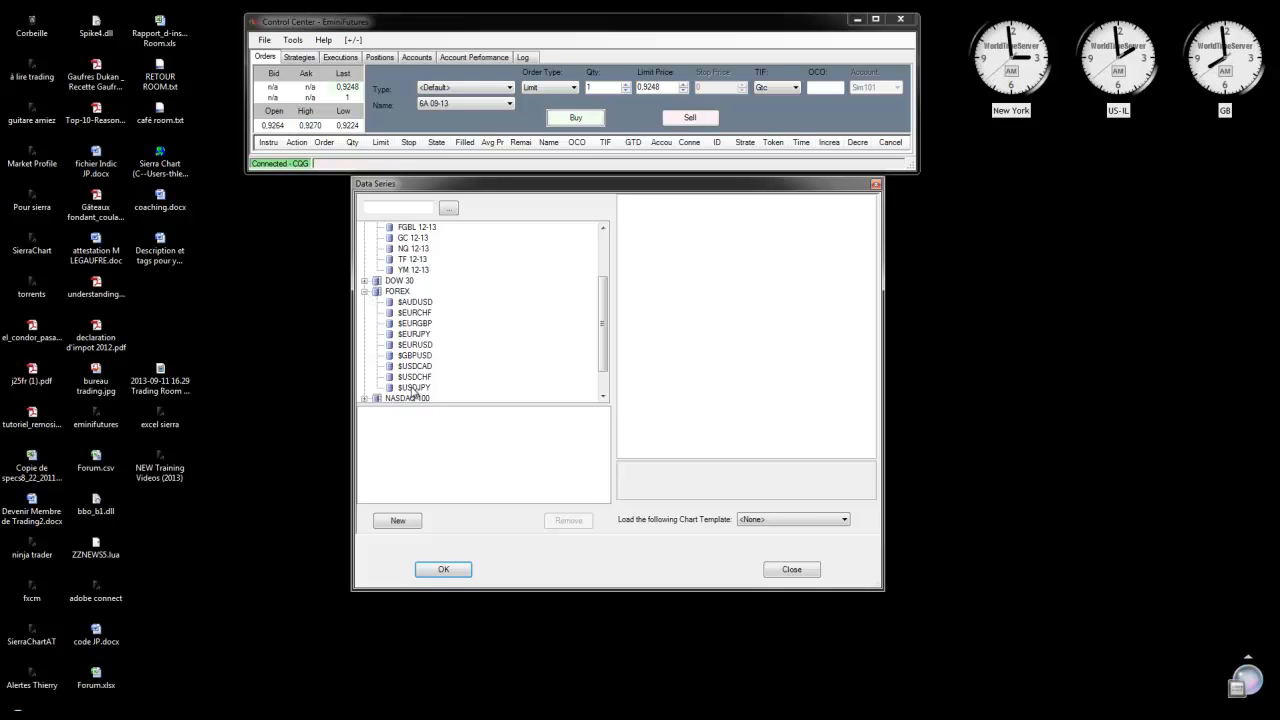
left_click(366, 293)
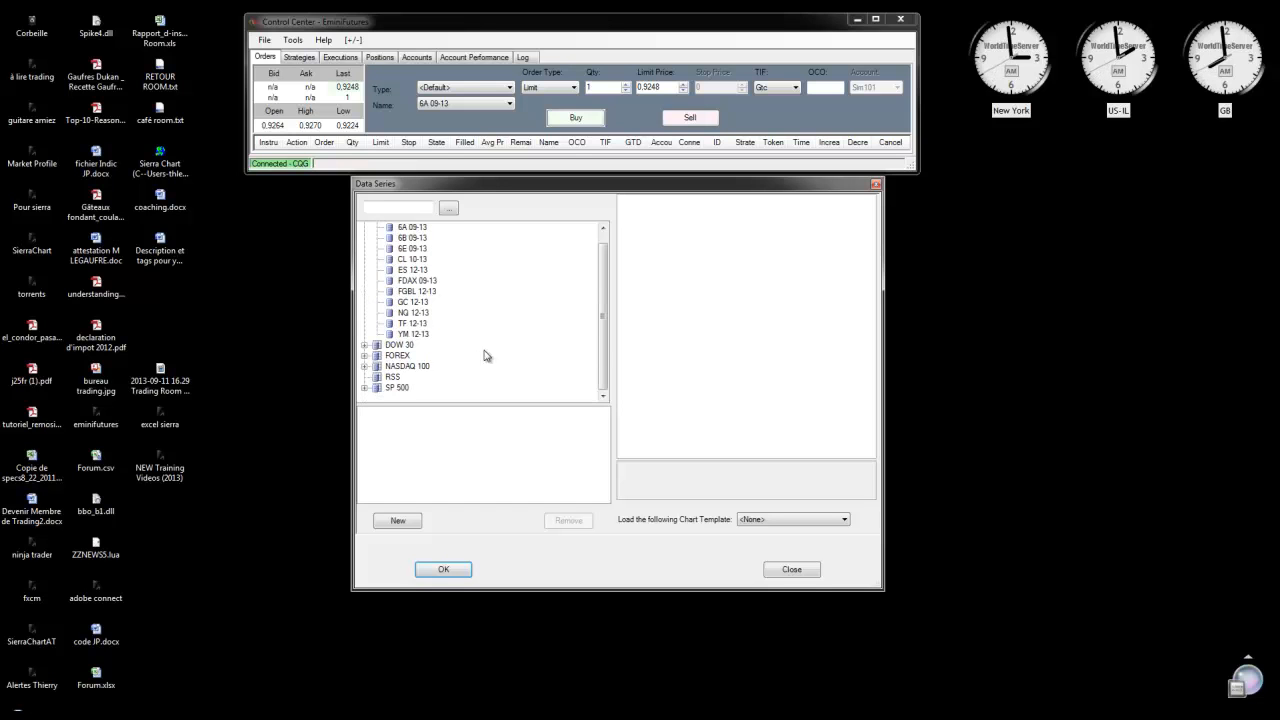
- View the stocks in the DOW 30 instrument list, selecting AA to see its data series settings, and collapse the list again
left_click(366, 345)
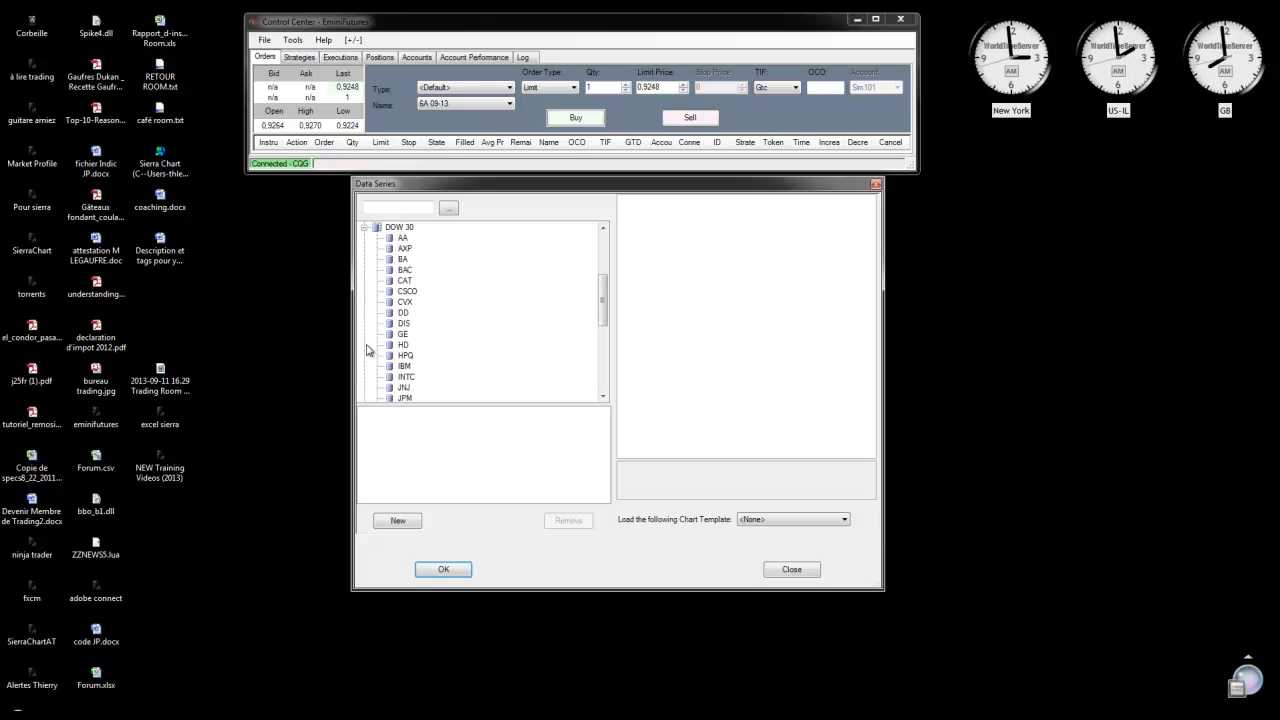
left_click(403, 239)
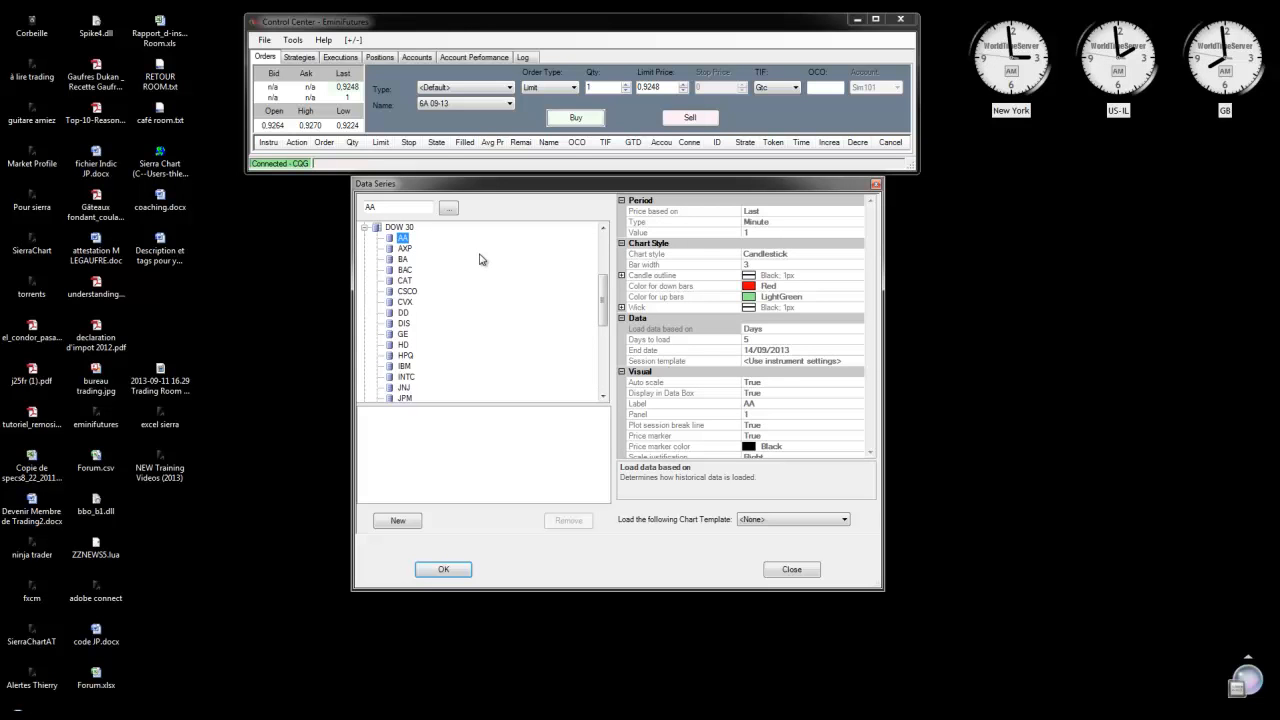
scroll(446, 278, "down", 5)
scroll(446, 278, "down", 1)
scroll(446, 278, "up", 6)
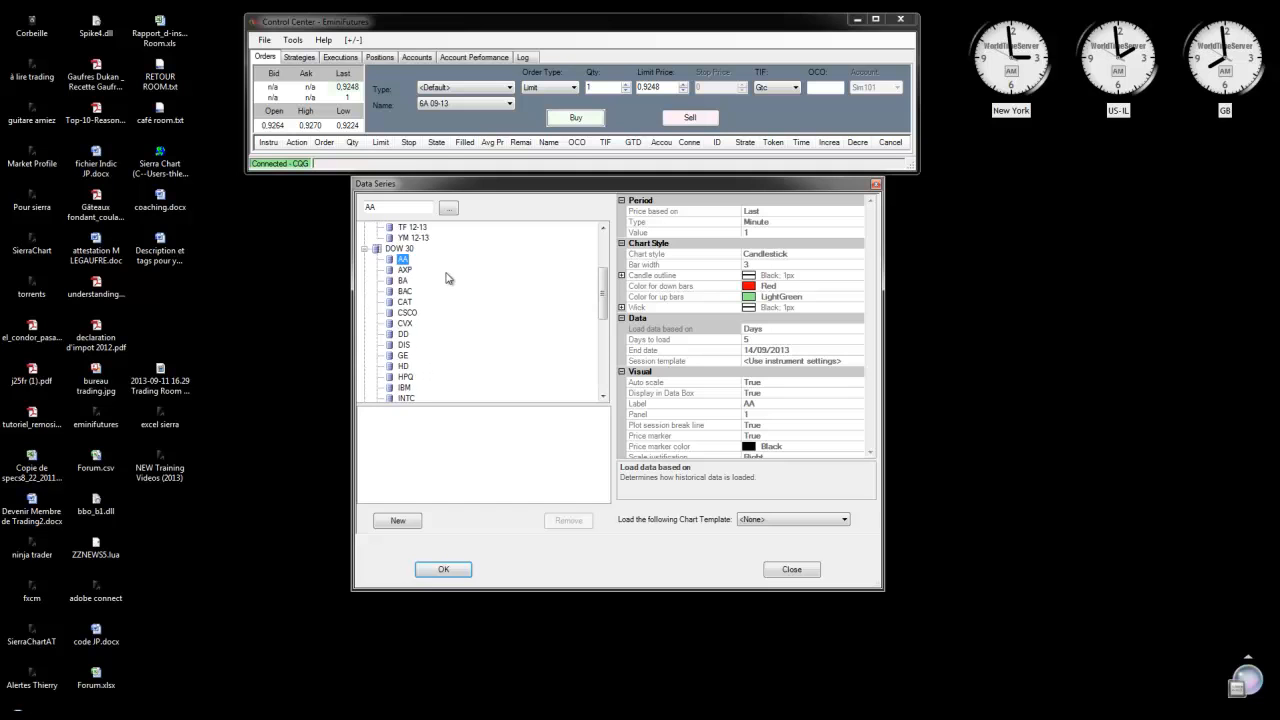
left_click(365, 248)
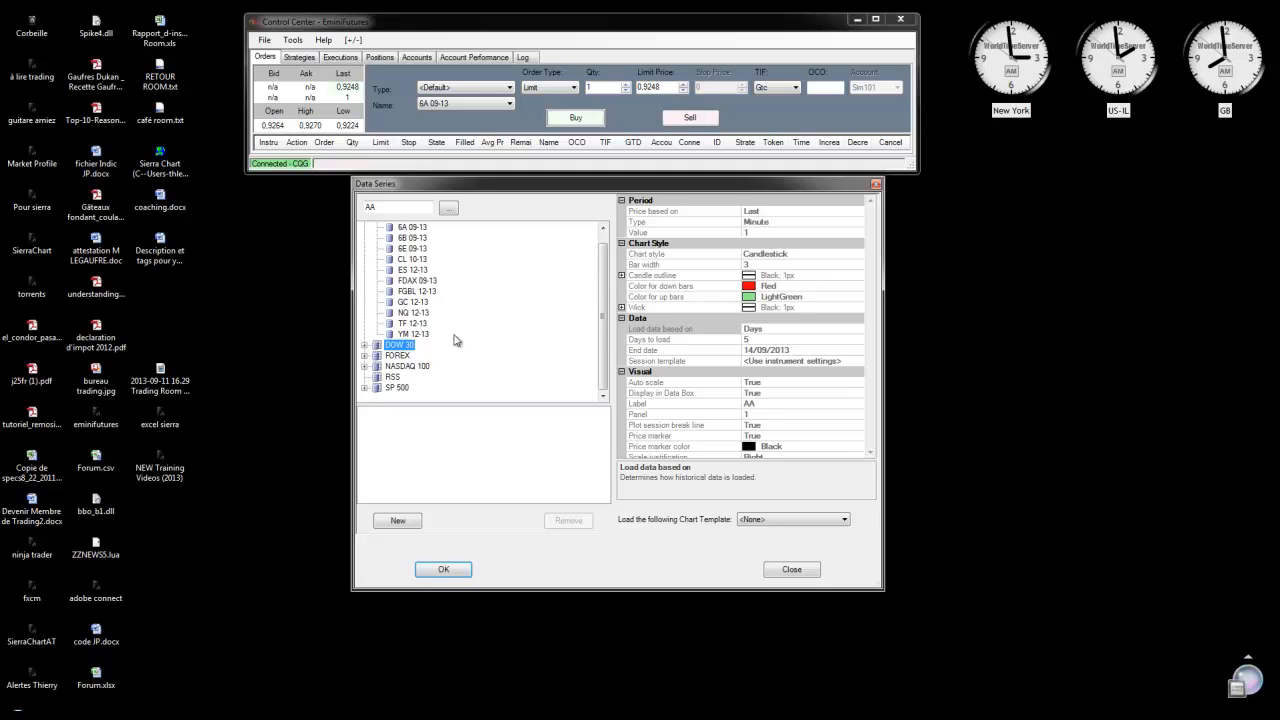
- Create a 5-minute AAPL chart from the SP 500 list and place its window below the Control Center
left_click(365, 387)
left_click(407, 259)
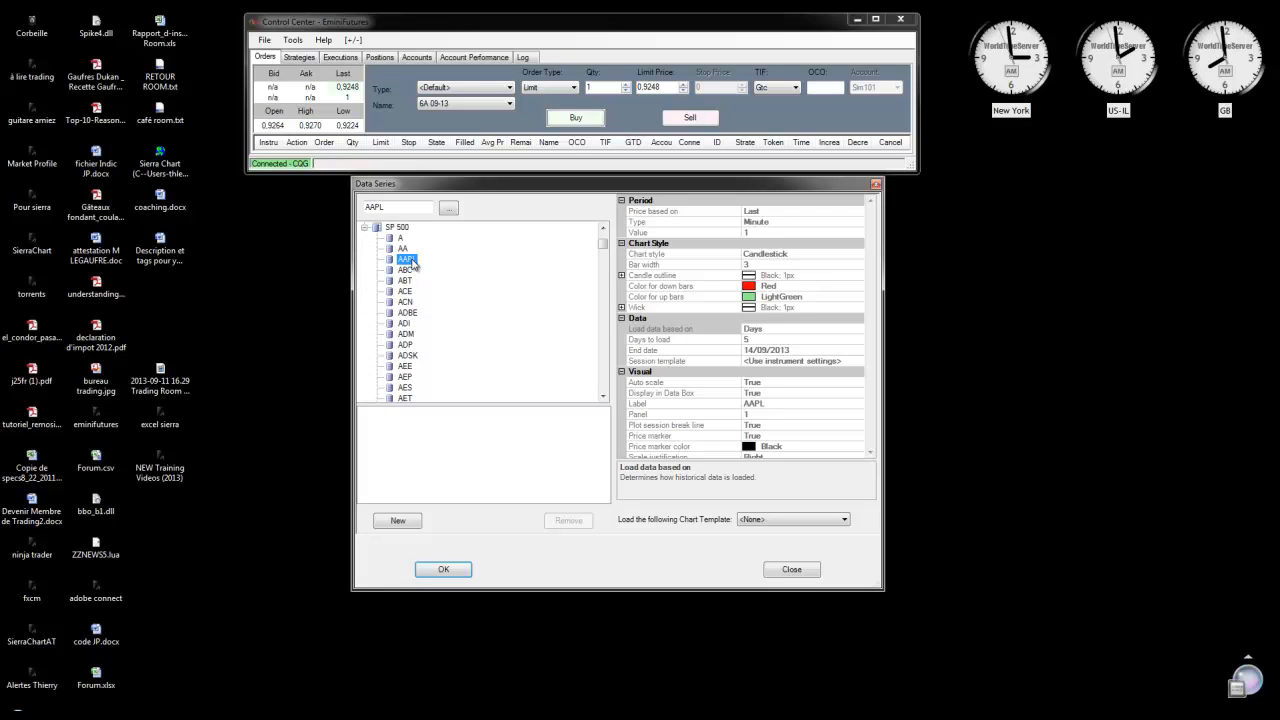
left_click(409, 521)
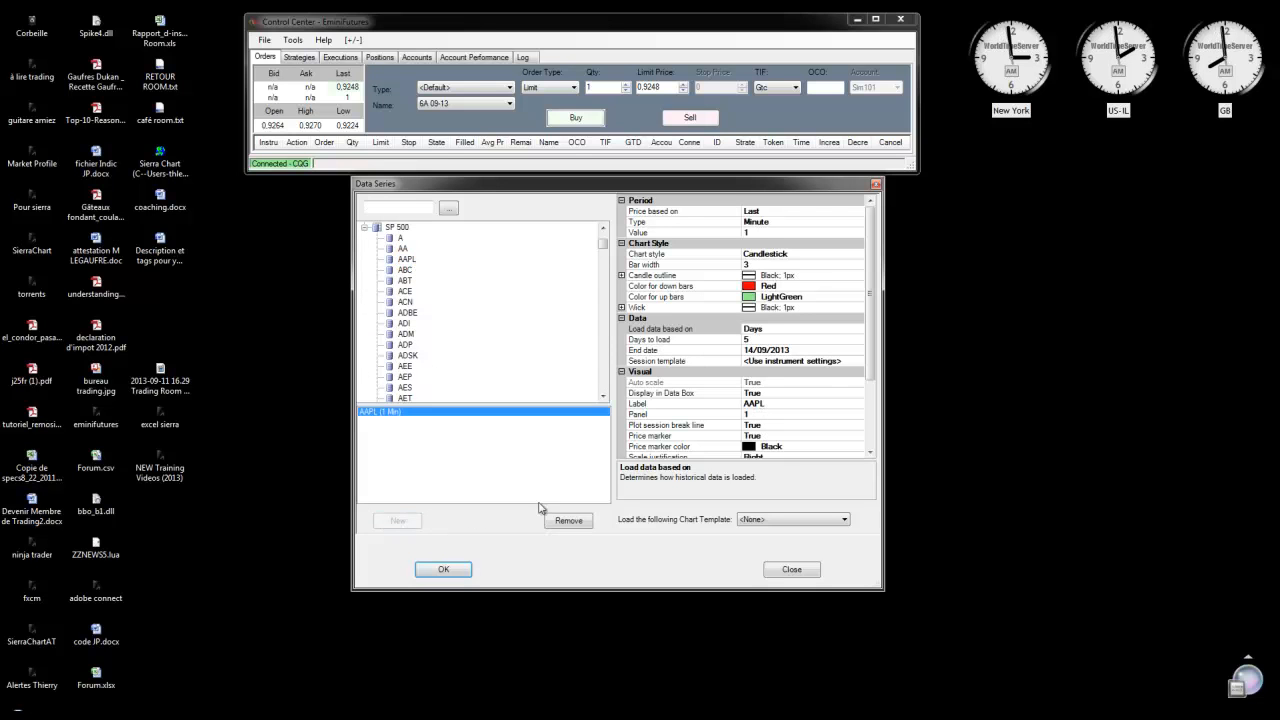
left_click(766, 233)
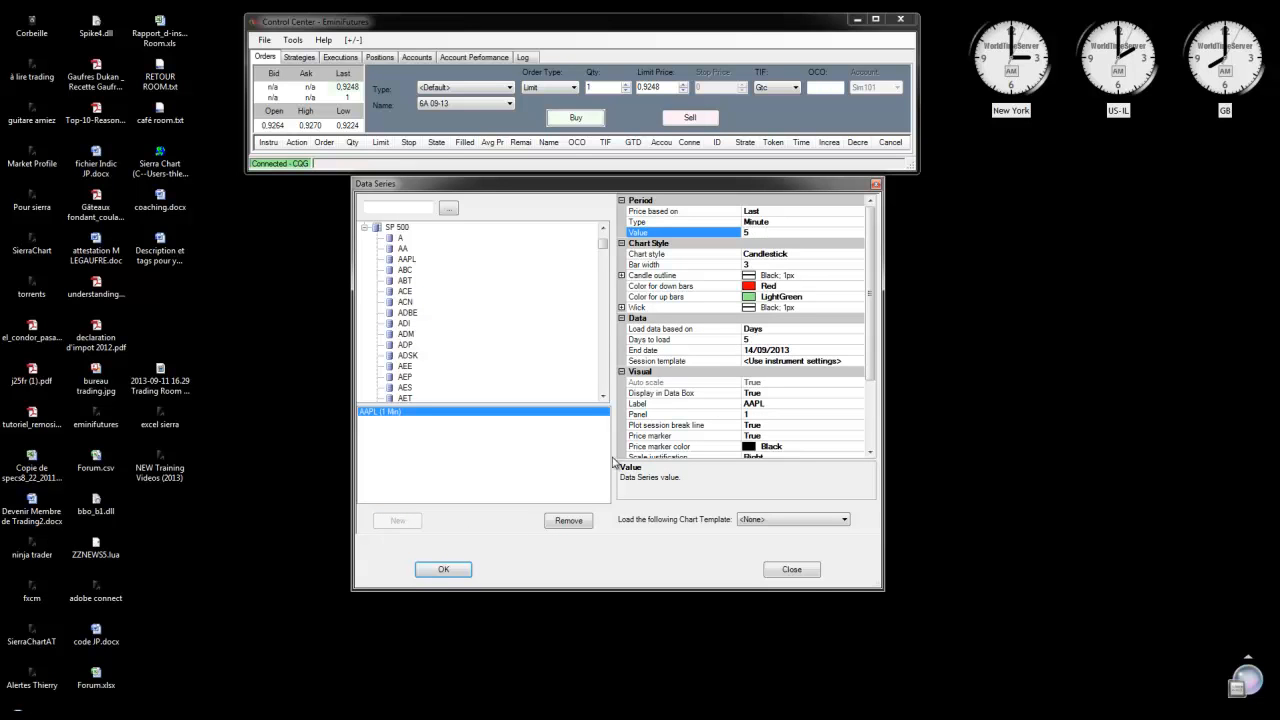
left_click(458, 570)
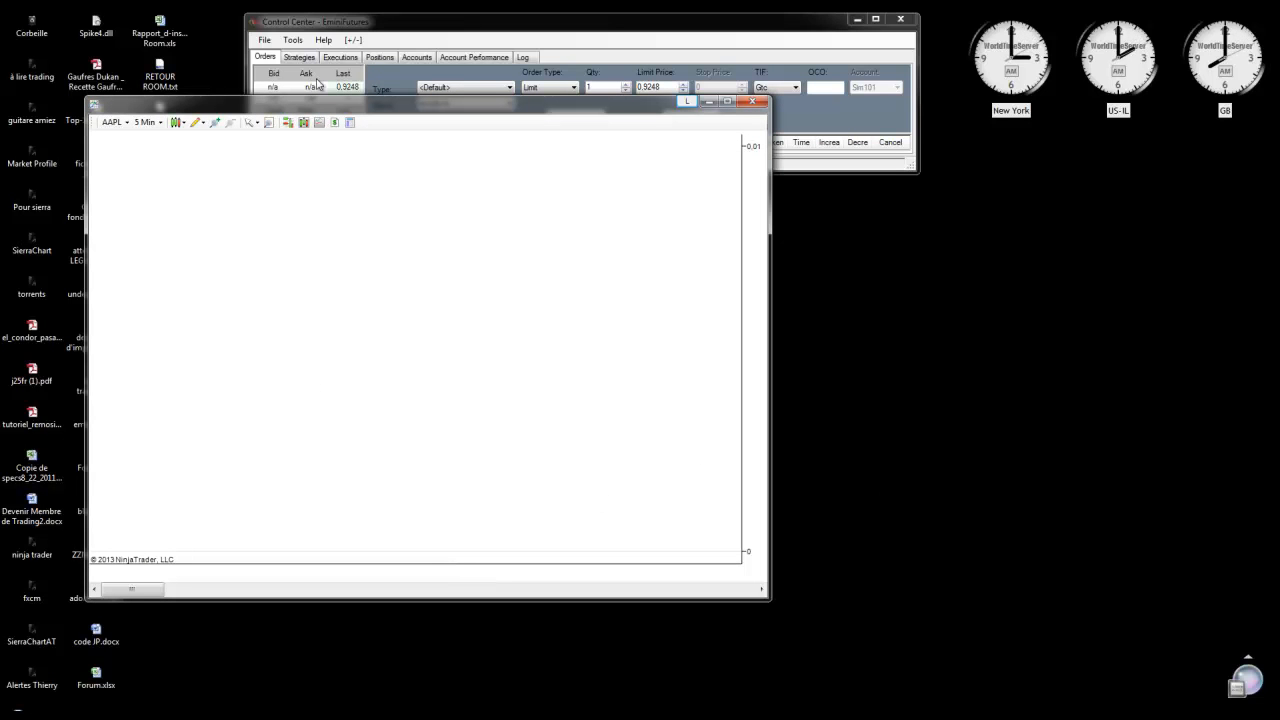
left_click_drag(407, 113, 522, 190)
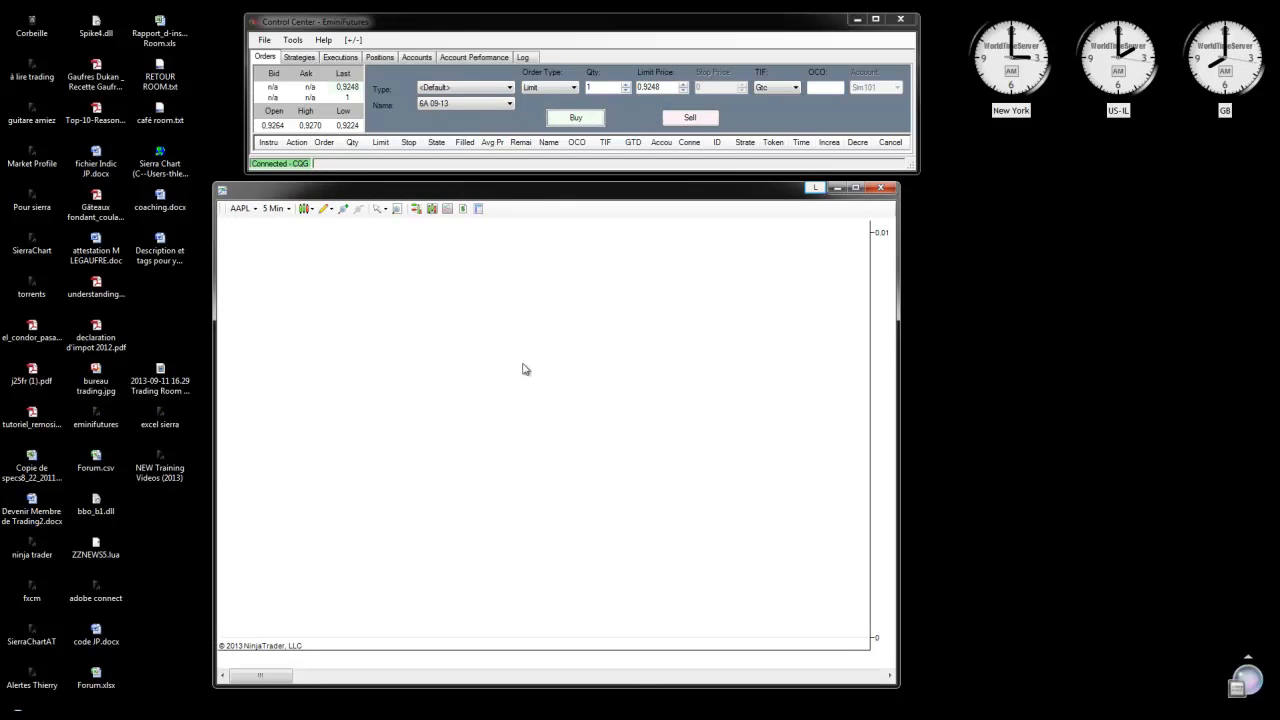
- Connect to the Kinetick – End Of Day (Free) data feed and close the 5-minute AAPL chart
left_click(264, 41)
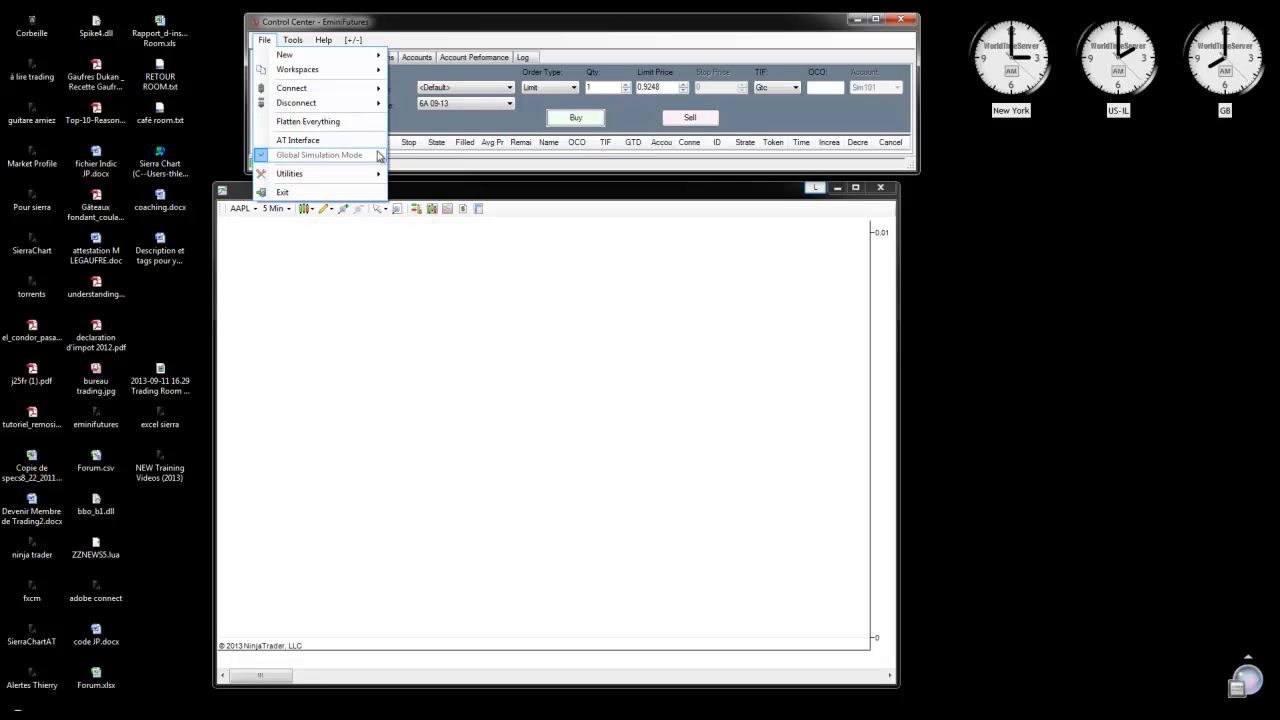
mouse_move(343, 90)
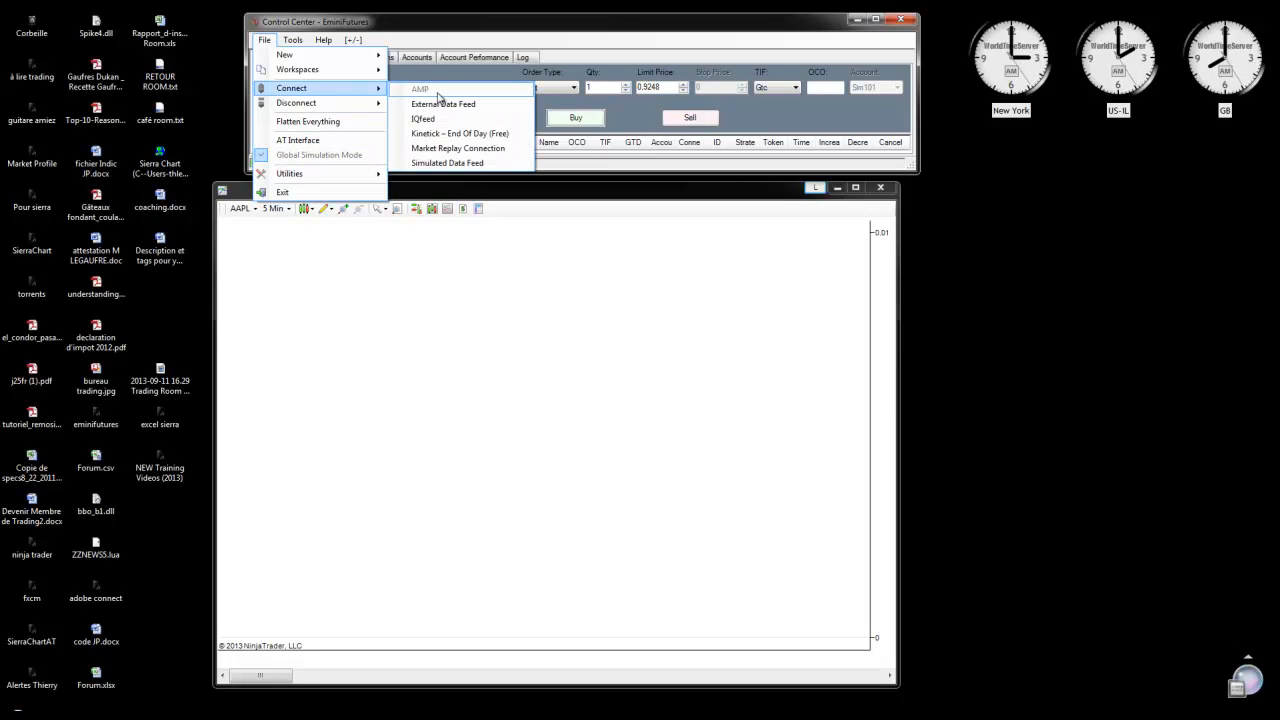
left_click(444, 134)
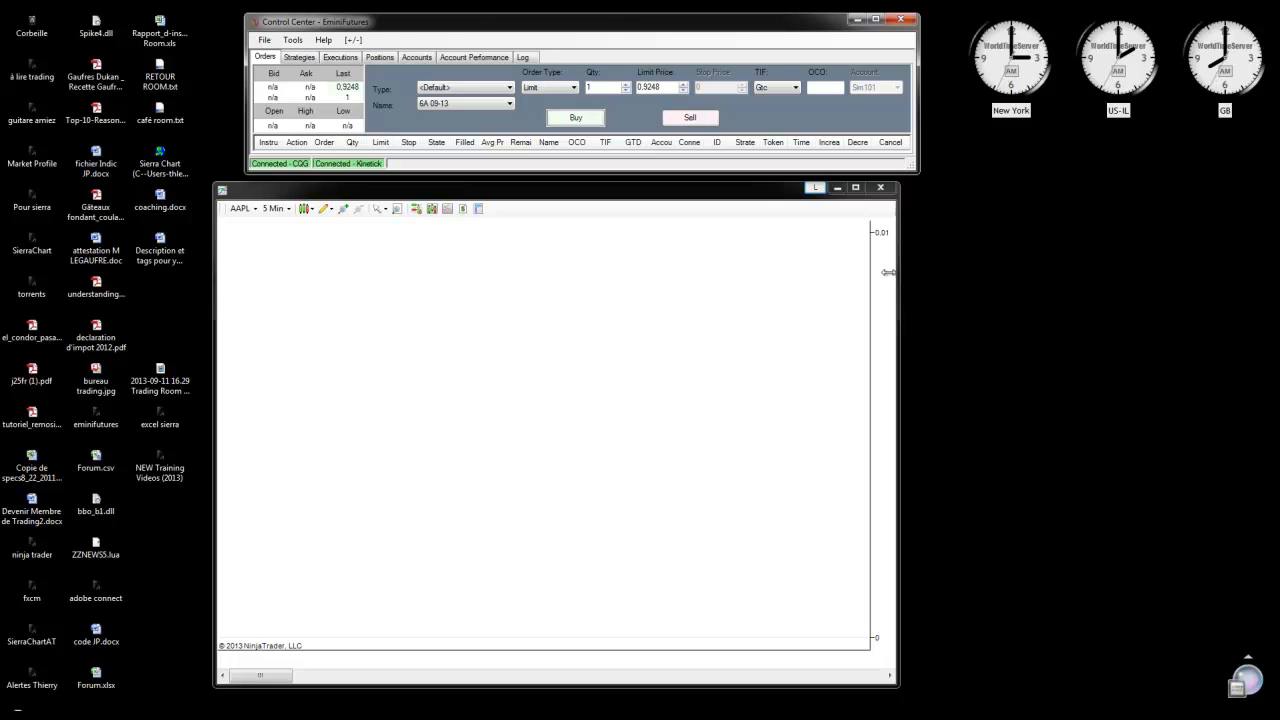
left_click(882, 188)
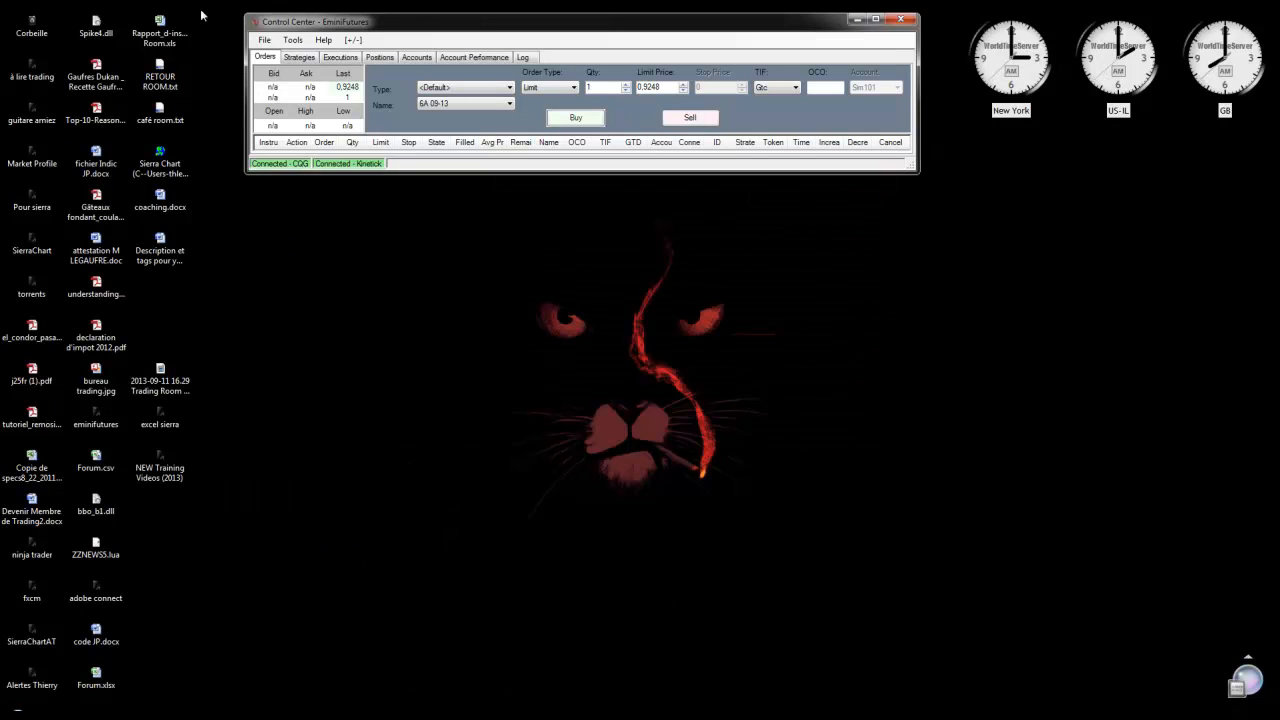
- Create a 1-minute AAPL chart from the SP 500 list and place its window below the Control Center
left_click(264, 40)
mouse_move(302, 62)
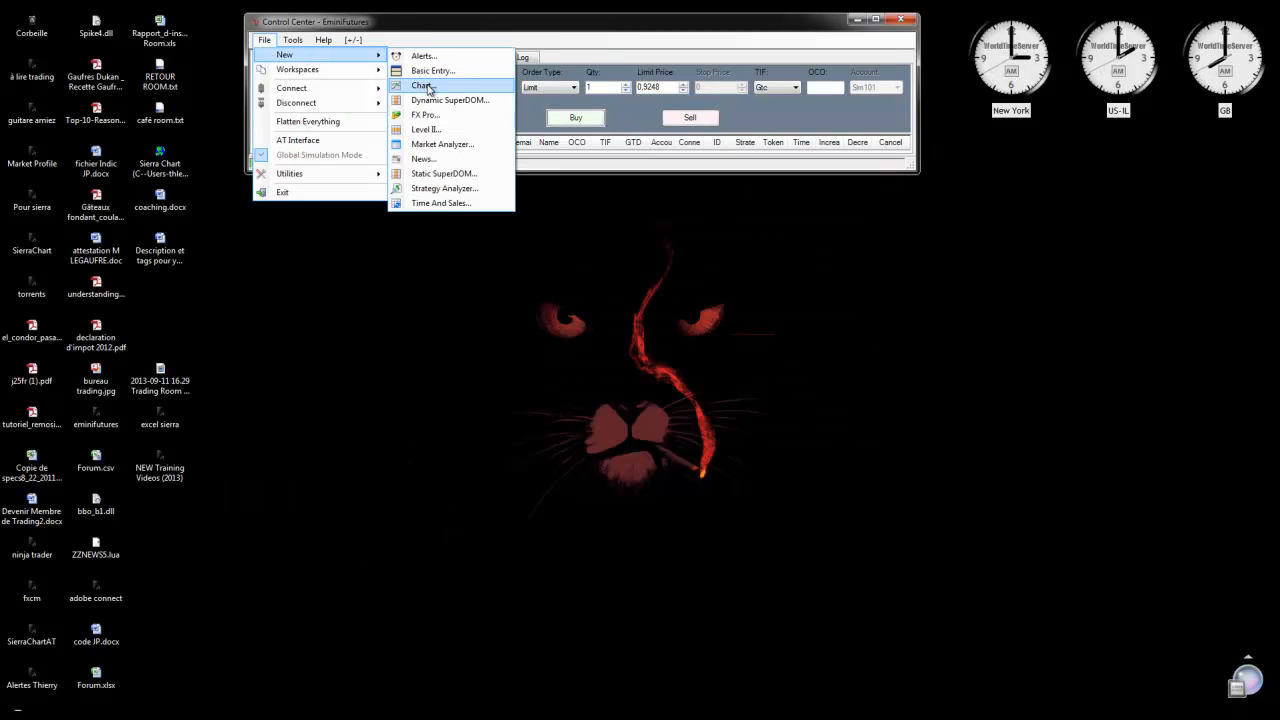
left_click(426, 86)
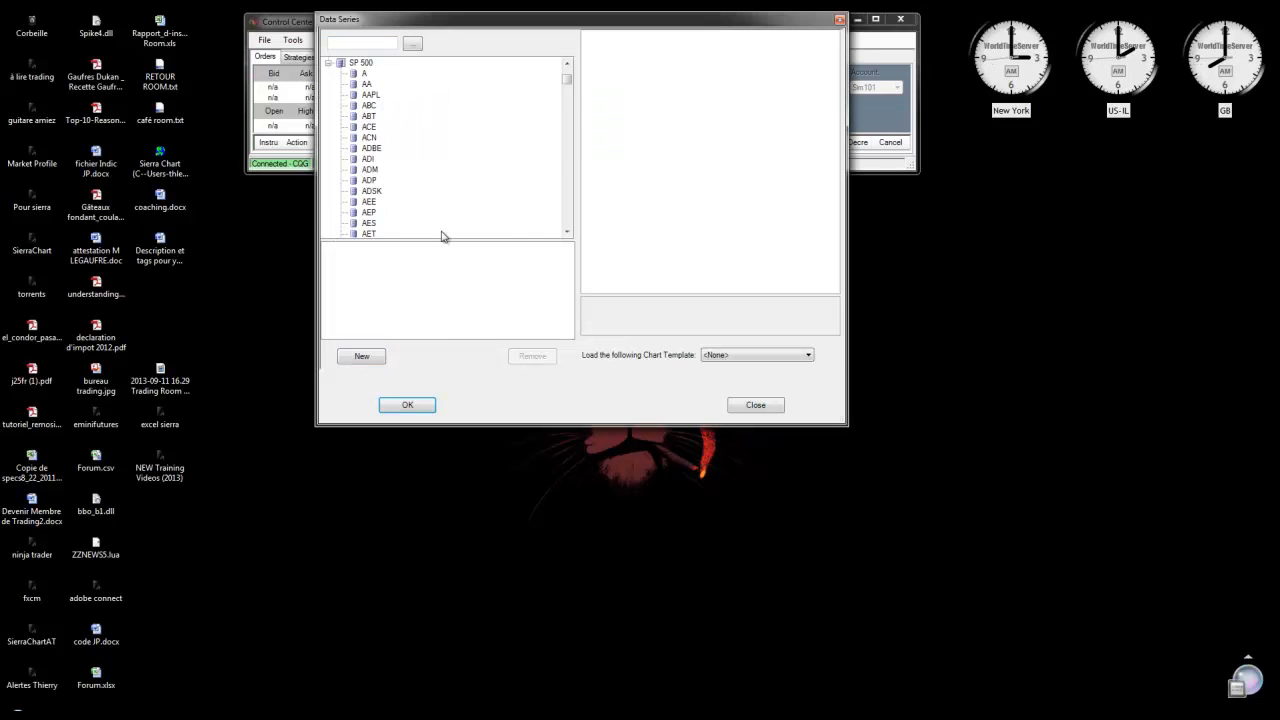
left_click(370, 95)
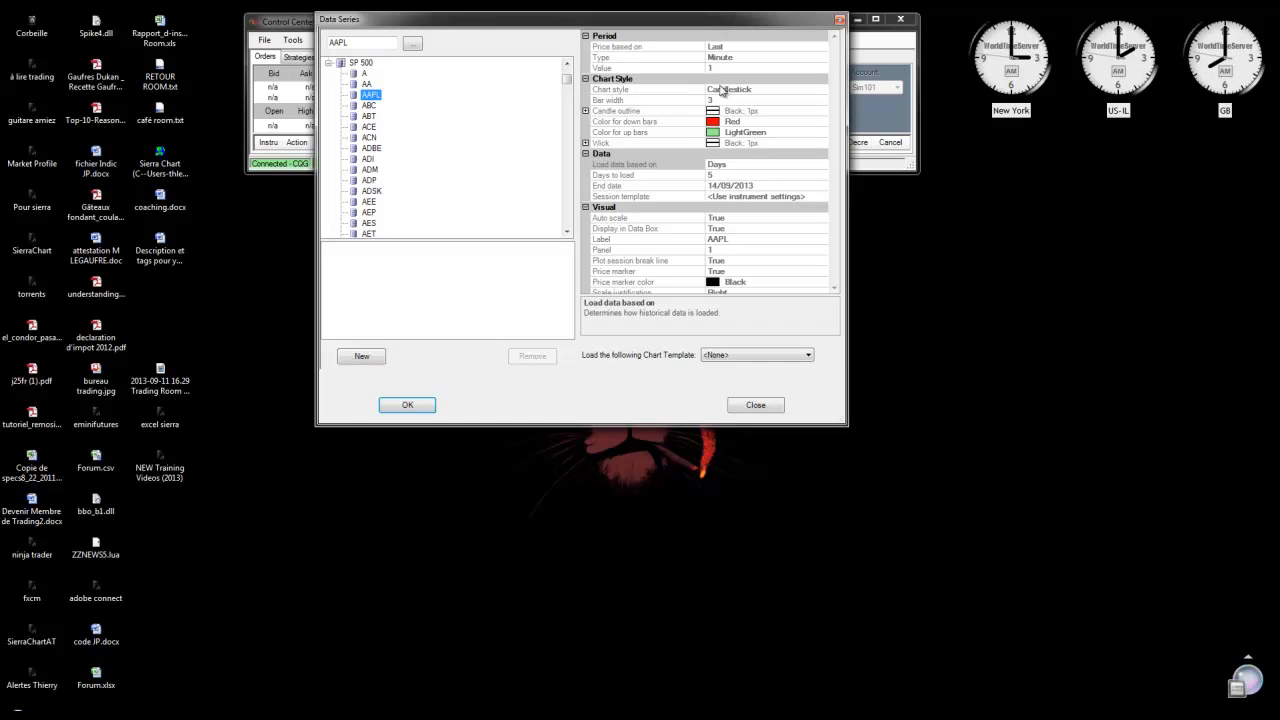
left_click(362, 356)
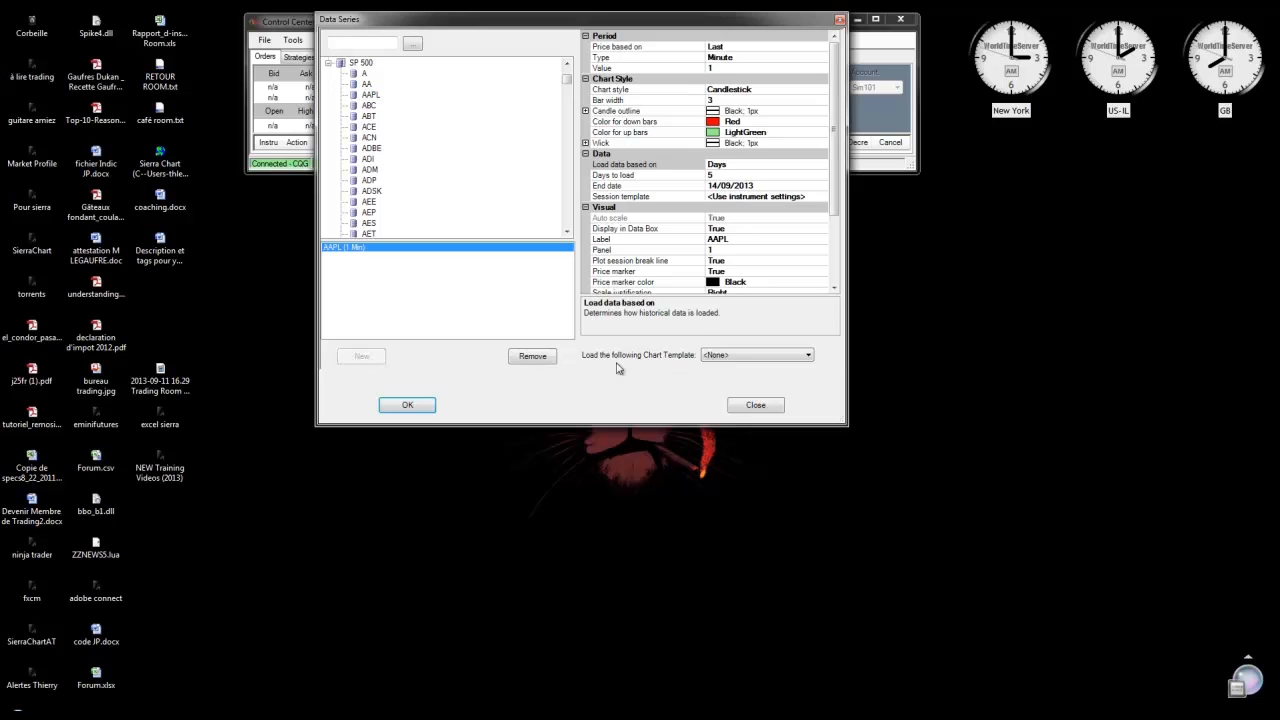
left_click(406, 406)
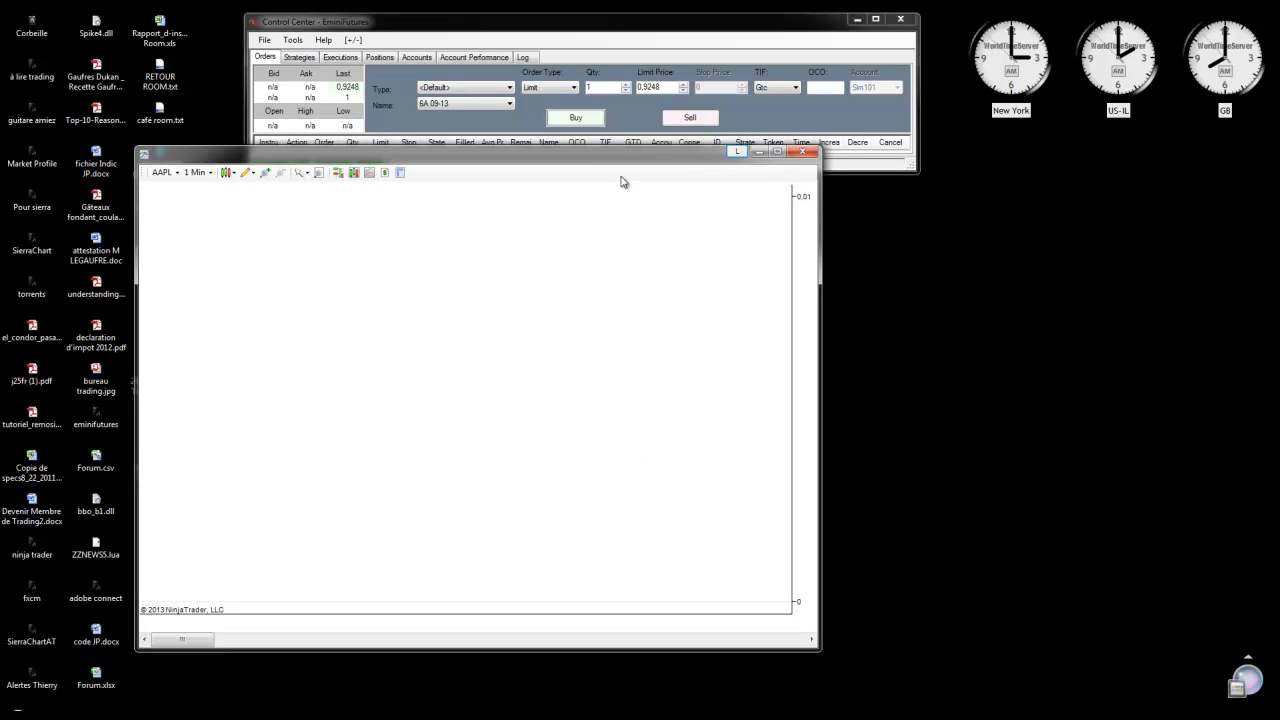
left_click_drag(623, 157, 726, 195)
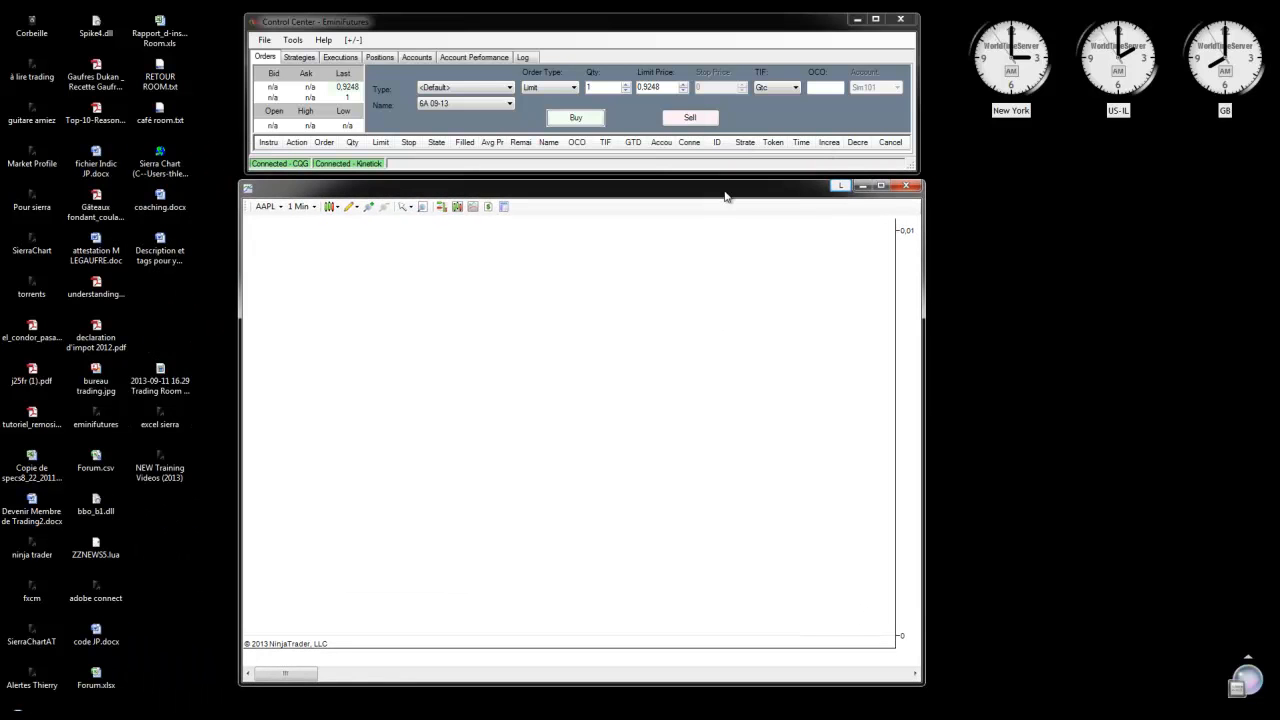
- Close the 1-minute AAPL chart and disconnect the Kinetick – End Of Day (Free) data feed
left_click(907, 188)
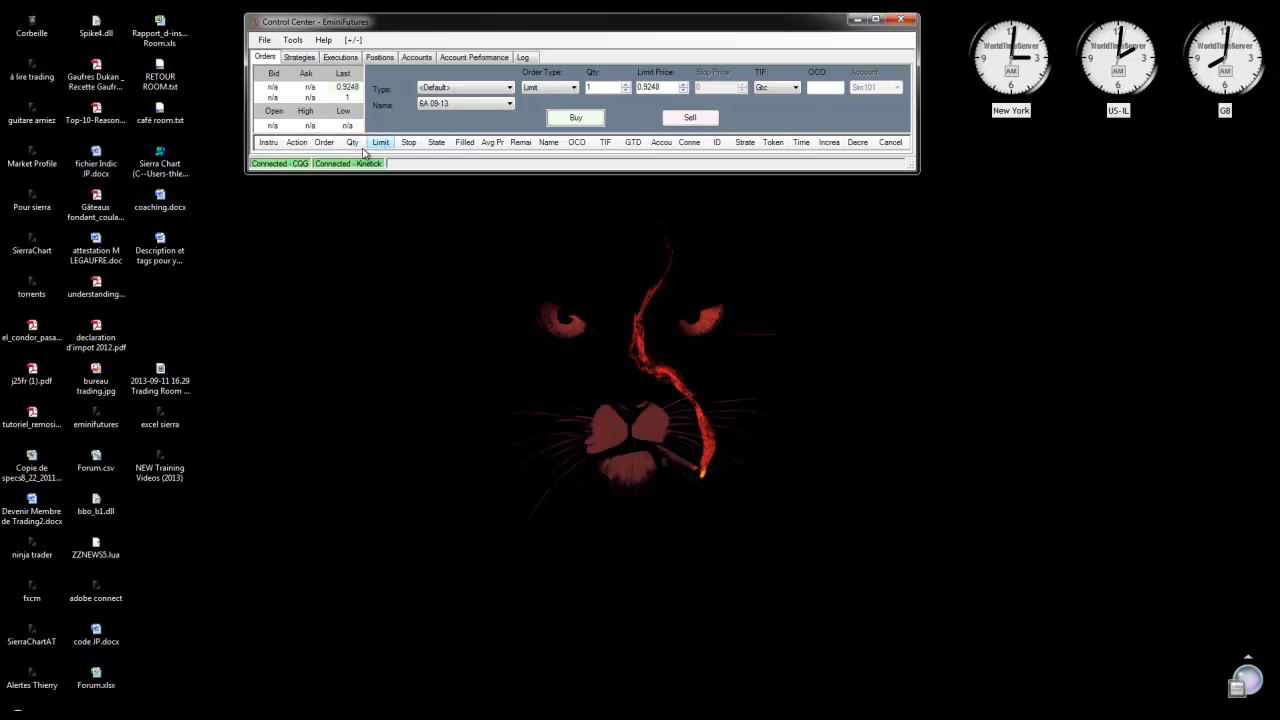
left_click(264, 40)
mouse_move(318, 104)
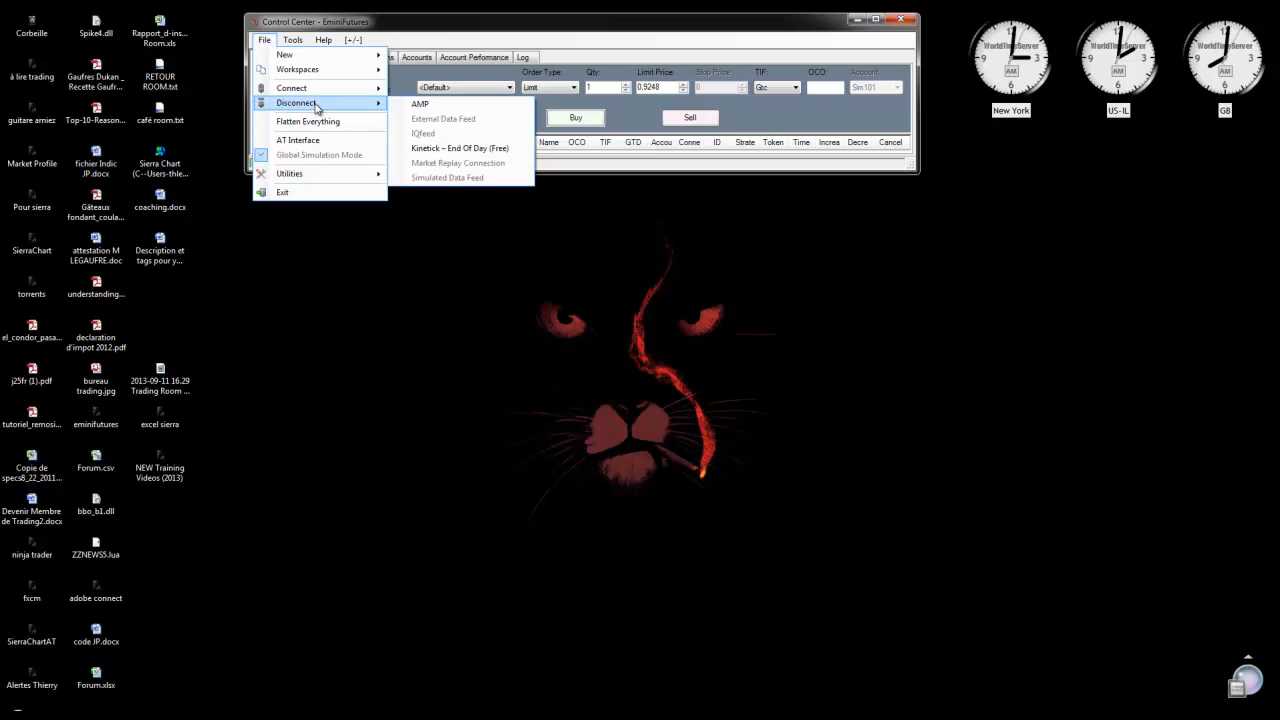
left_click(440, 148)
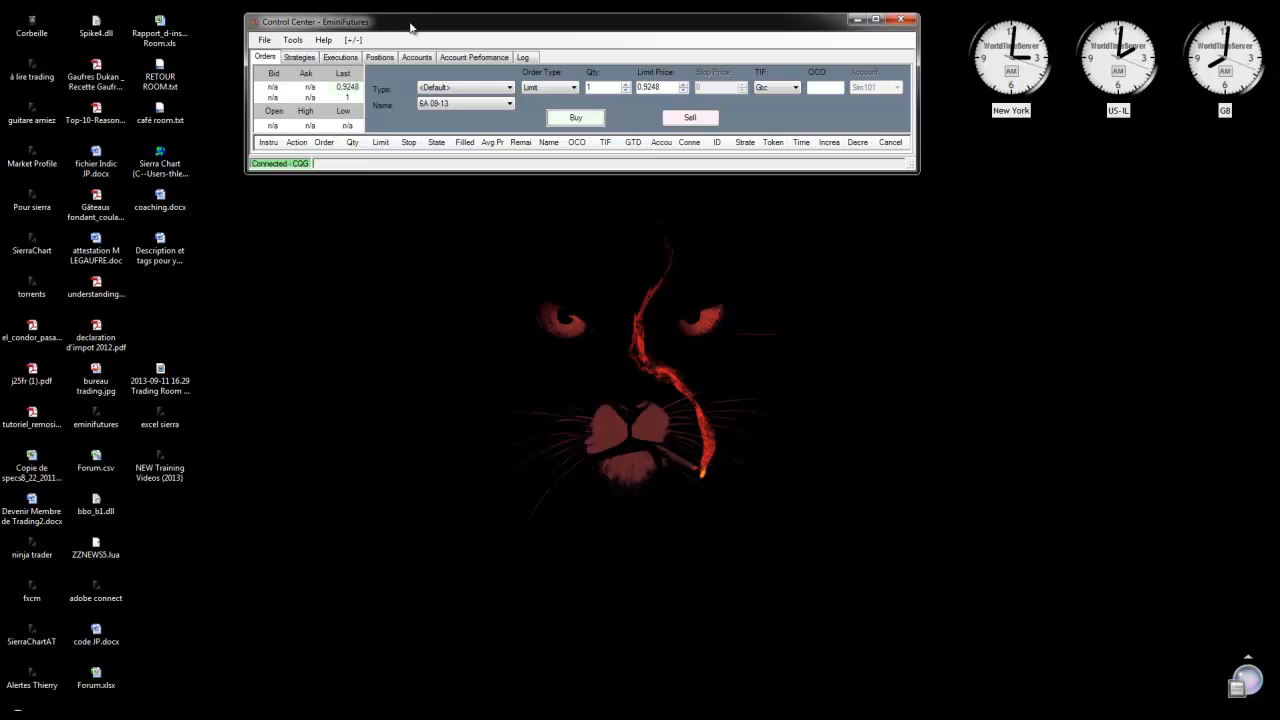
- Review which data feed connections are available in the Control Center without connecting to another one
left_click(264, 41)
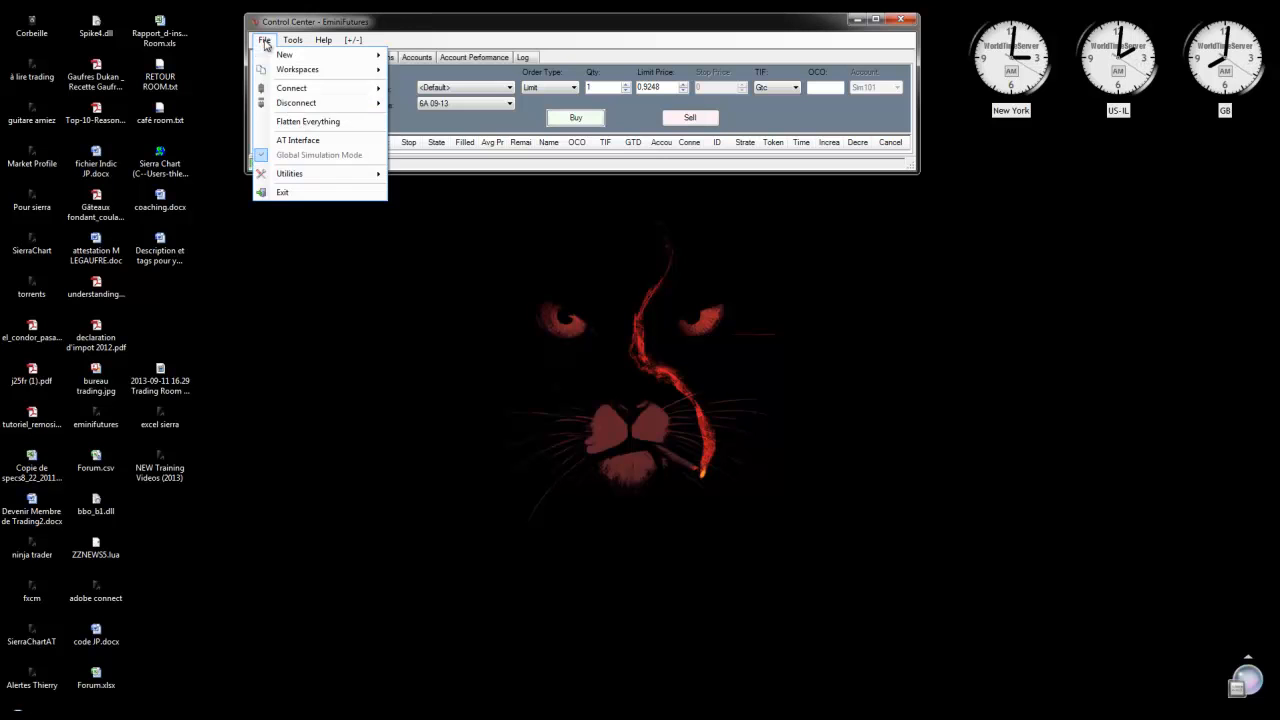
mouse_move(326, 94)
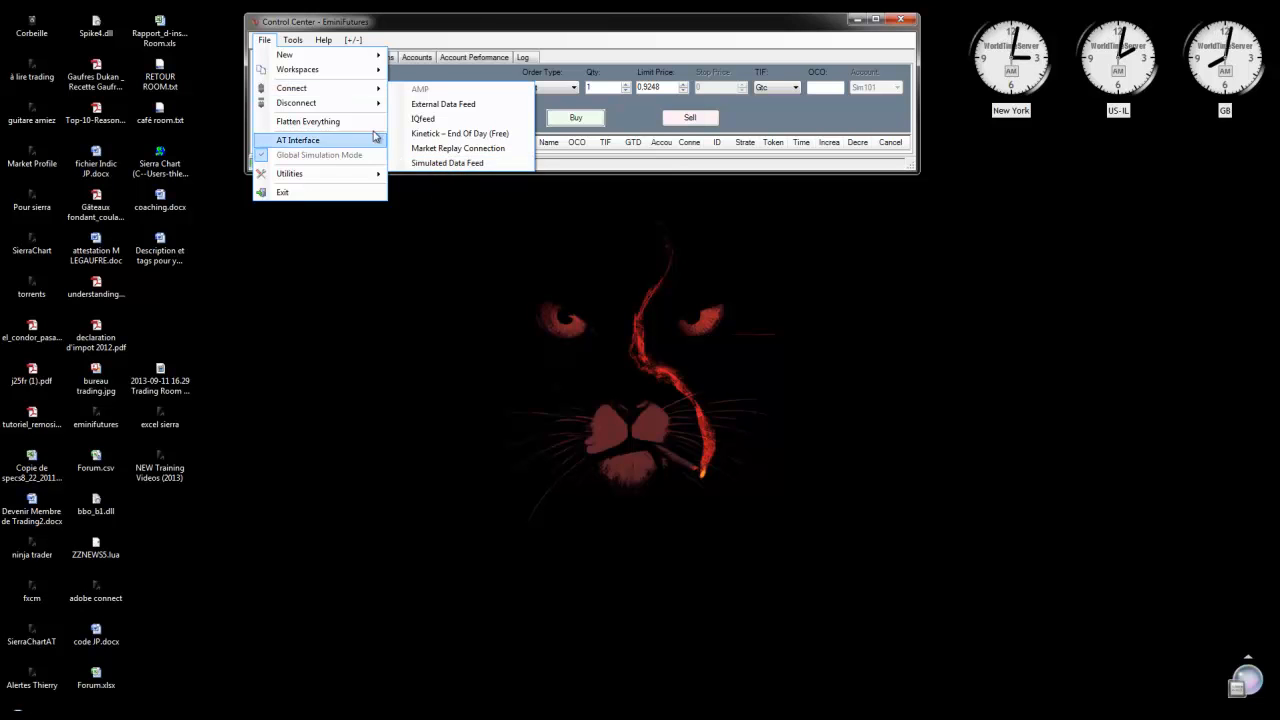
left_click(689, 260)
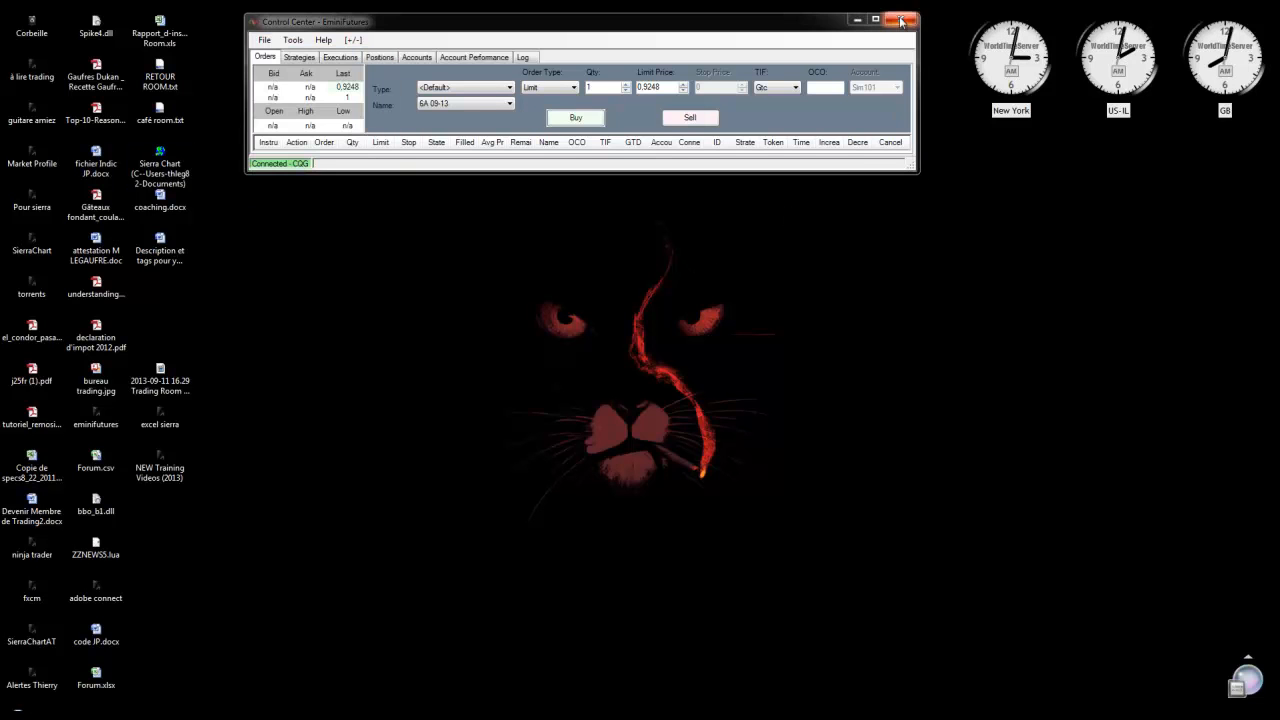